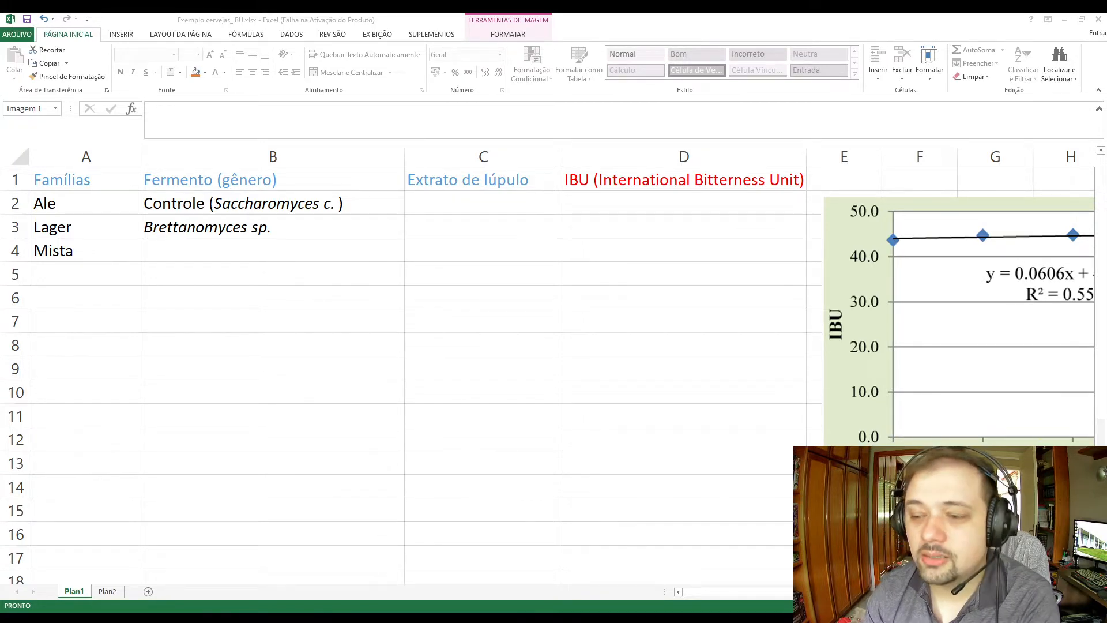
Review the hop oil versus IBU chart and the factor and response headers in row 1 of Plan1.
click(728, 594)
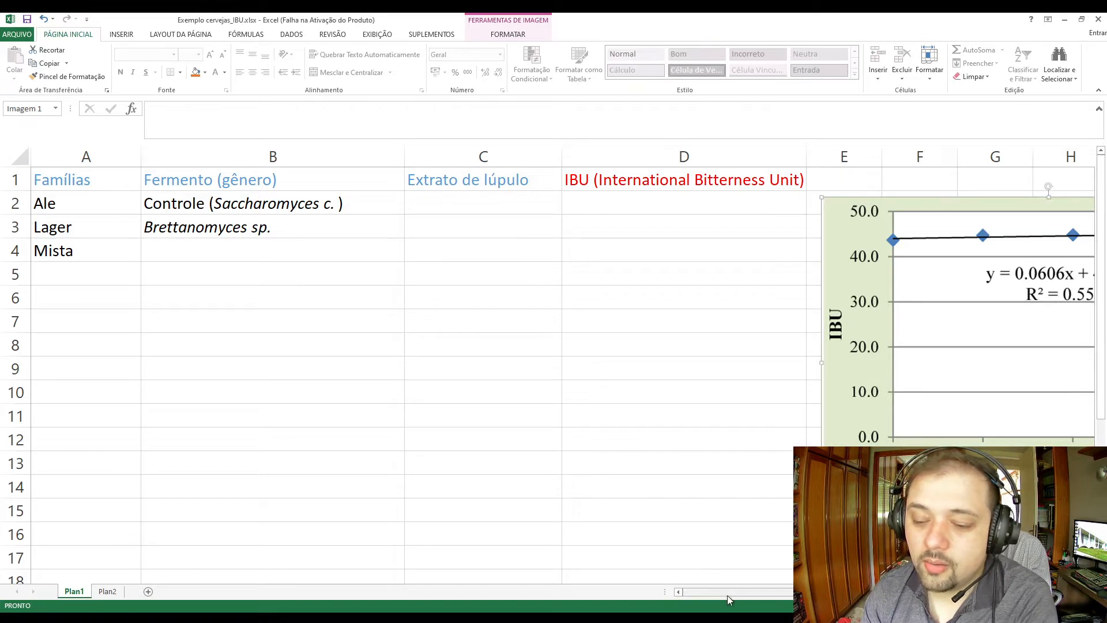
drag(789, 593, 847, 593)
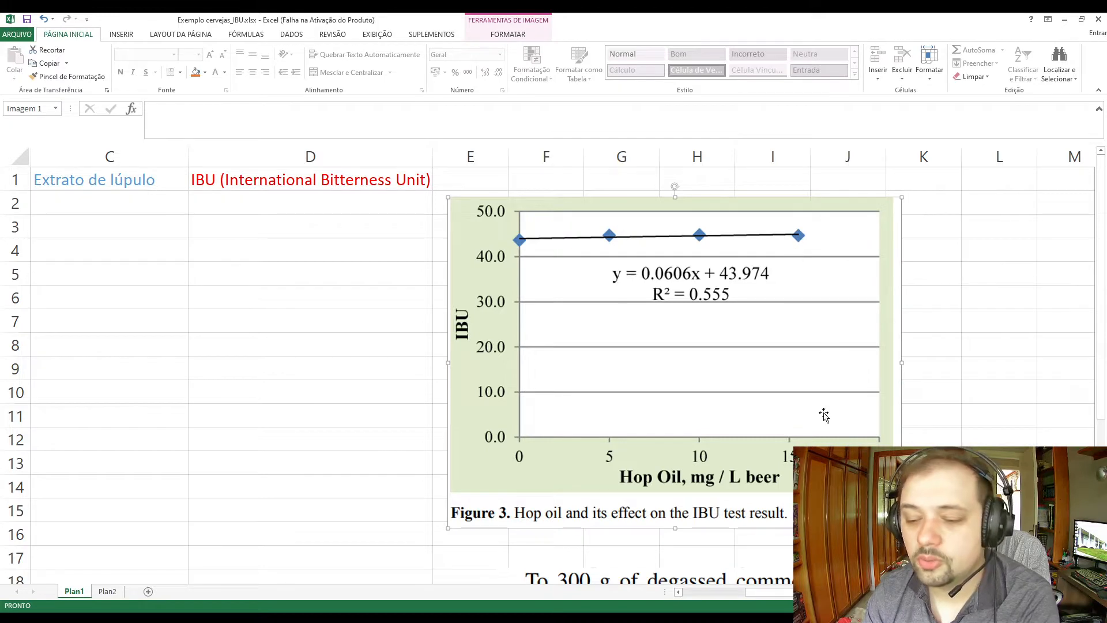
drag(799, 592, 725, 593)
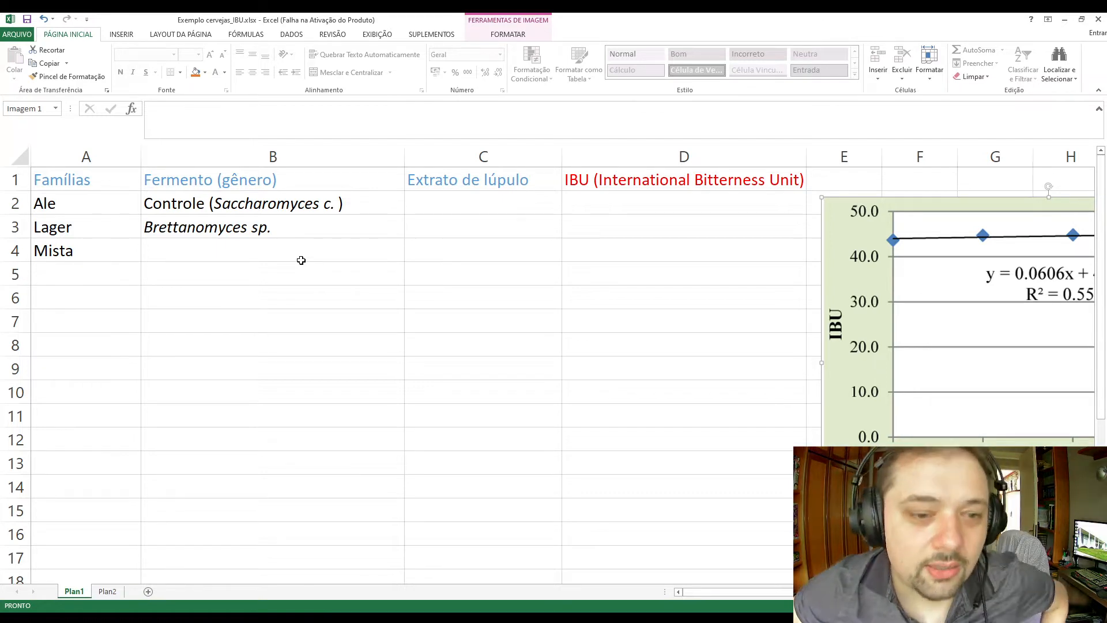
click(582, 183)
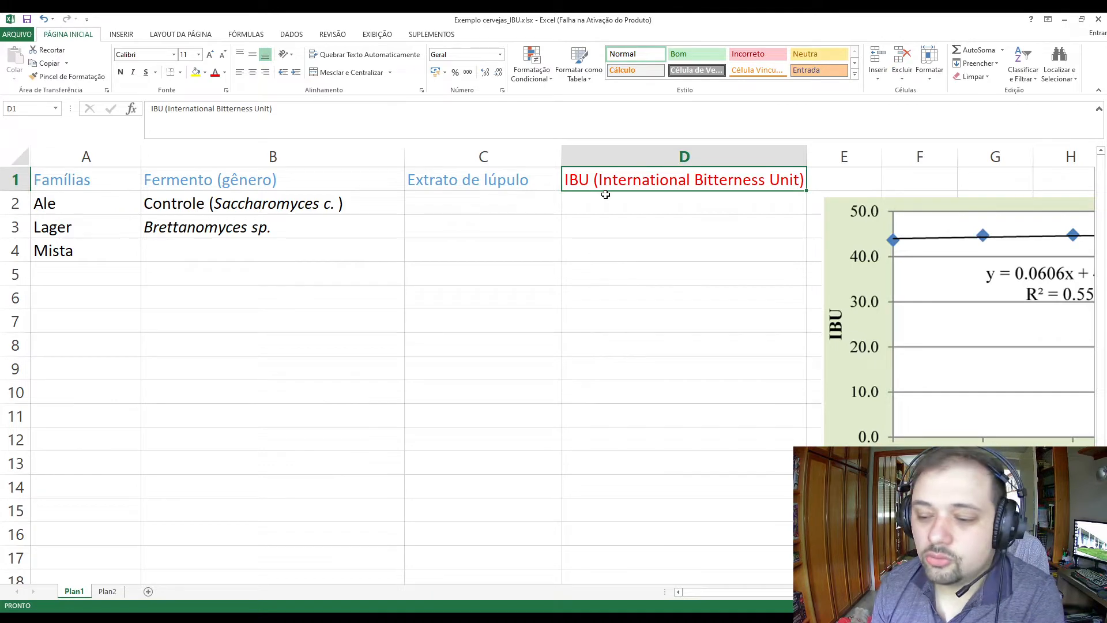
drag(67, 182, 136, 184)
click(583, 173)
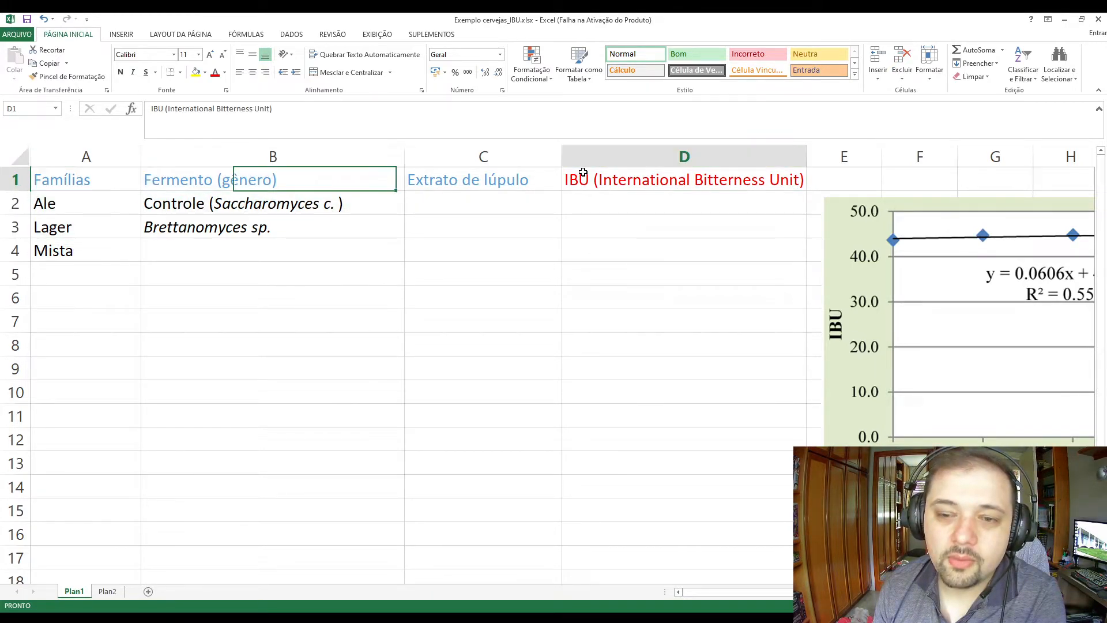
Go through the Famílias column and its levels Ale, Lager and Mista.
click(94, 181)
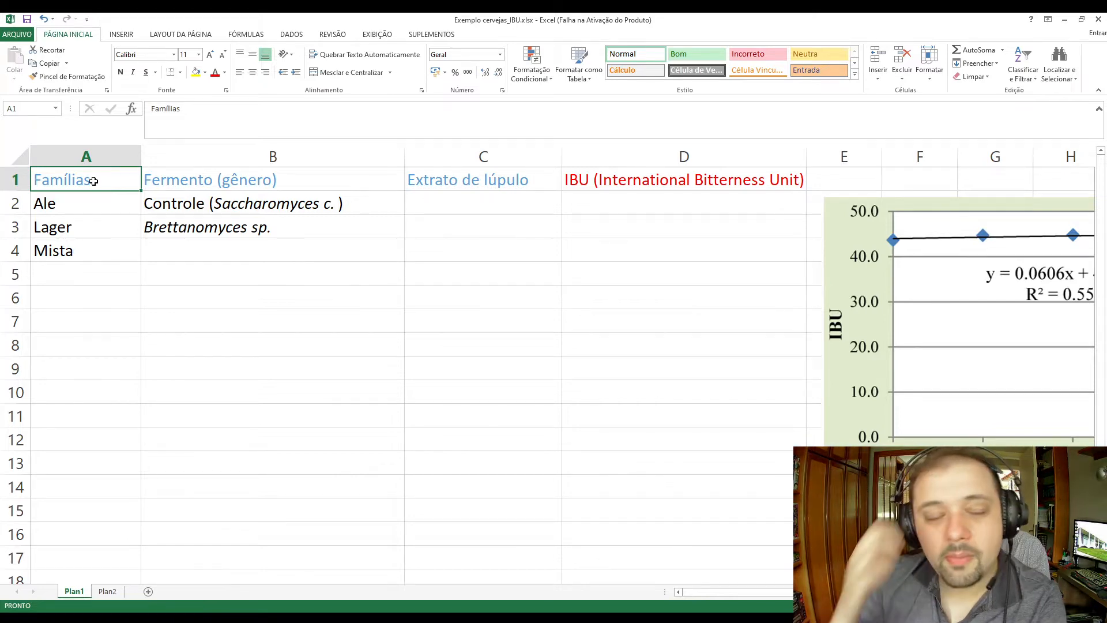
click(89, 203)
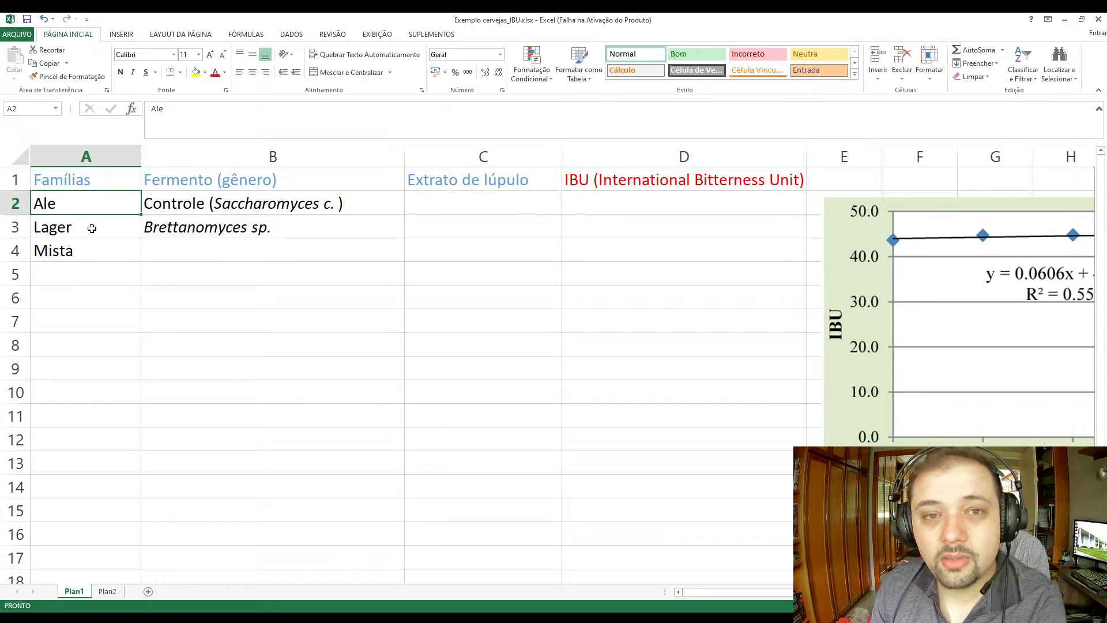
click(89, 228)
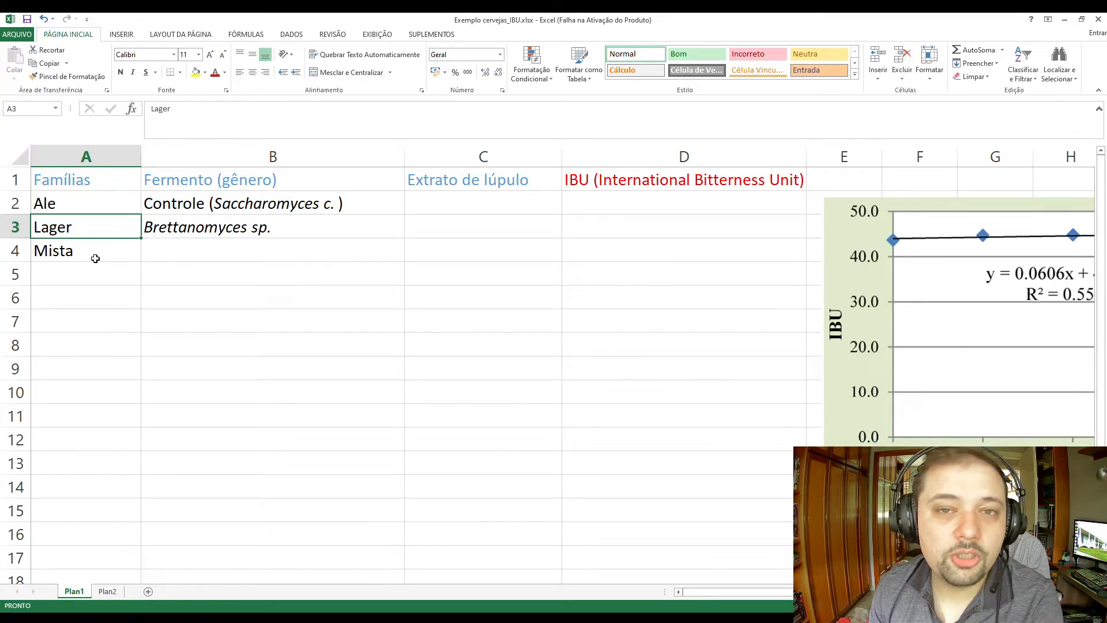
click(95, 210)
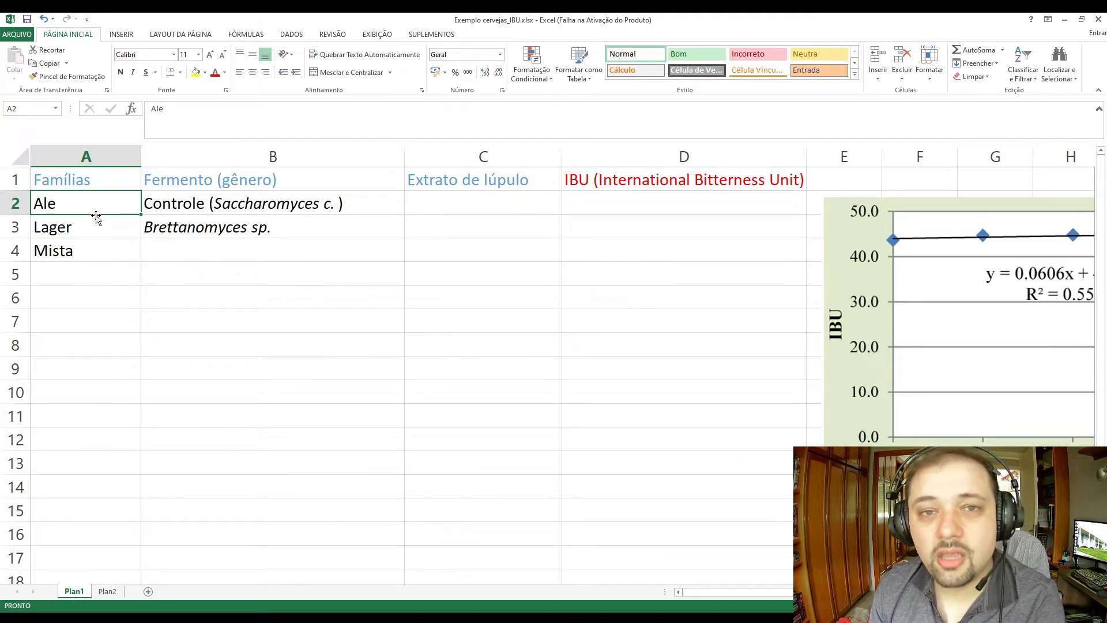
click(87, 230)
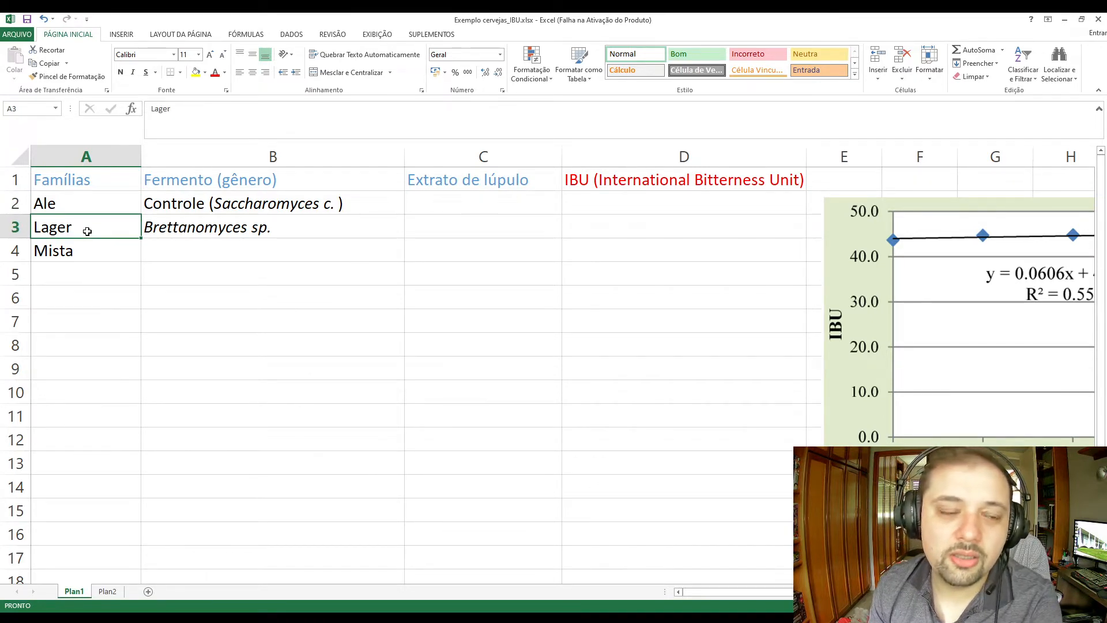
click(87, 252)
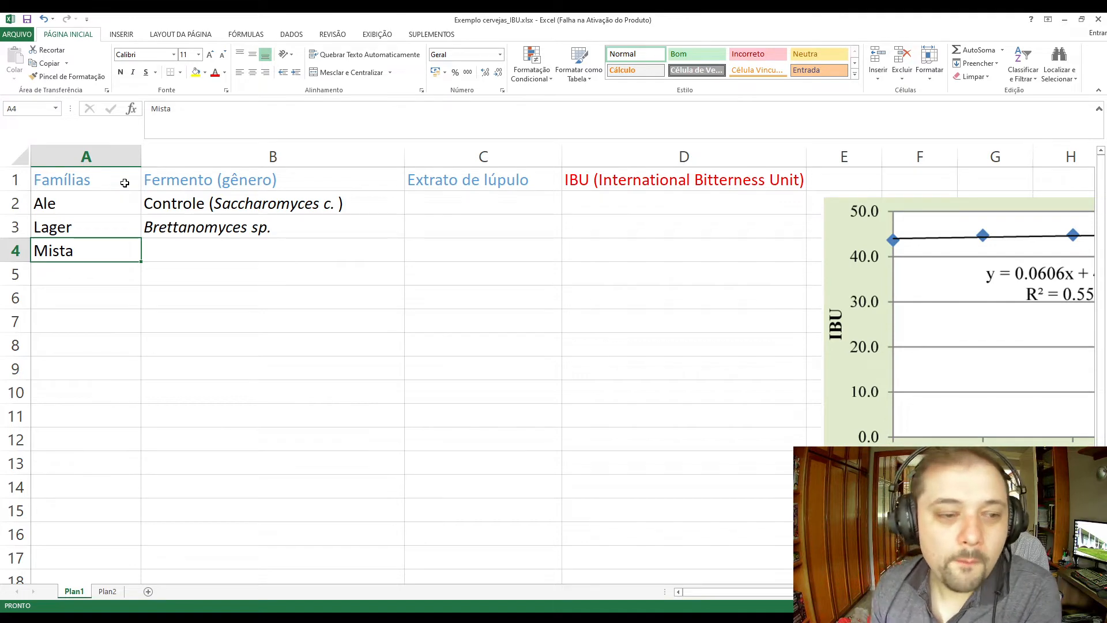
drag(125, 183, 116, 243)
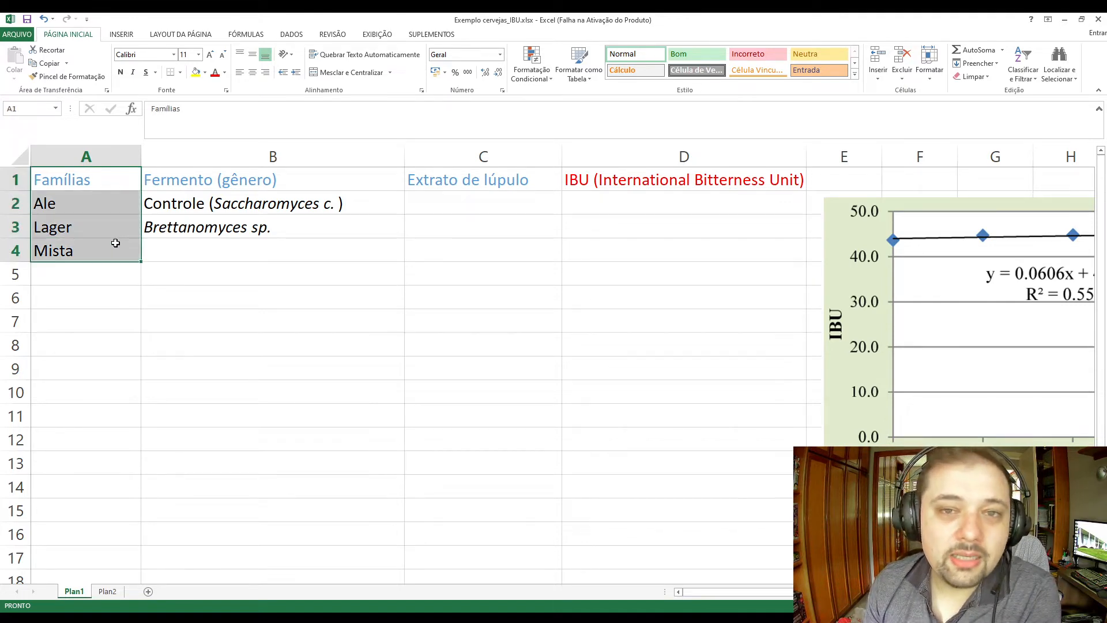
click(129, 202)
click(128, 224)
click(114, 242)
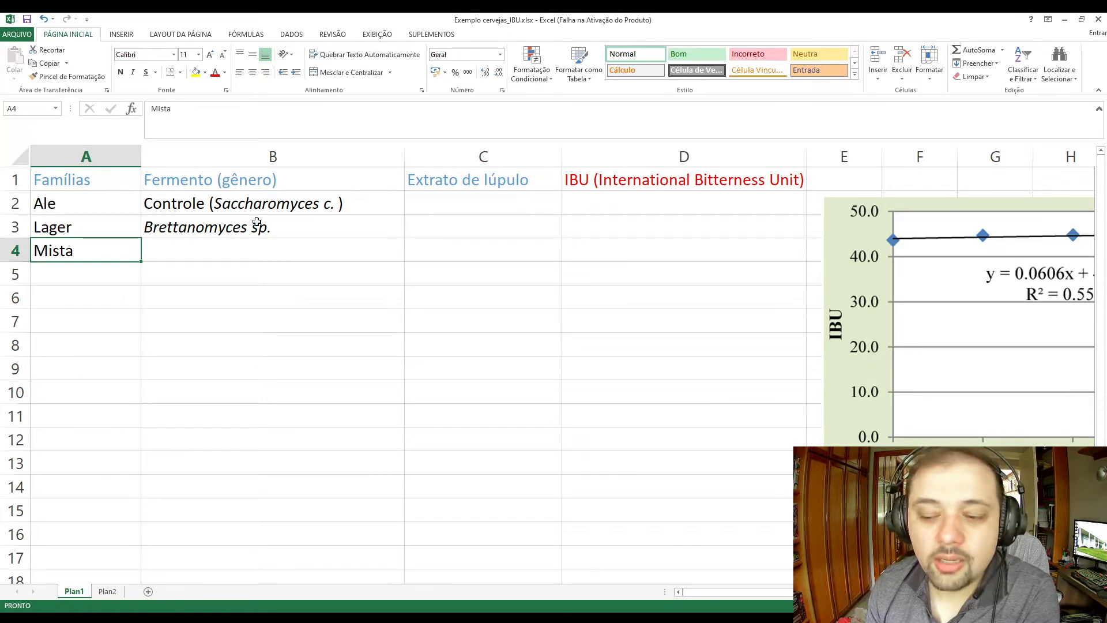
Examine the two yeast genera in the Fermento column against the beer families Ale, Lager and Mista.
click(254, 200)
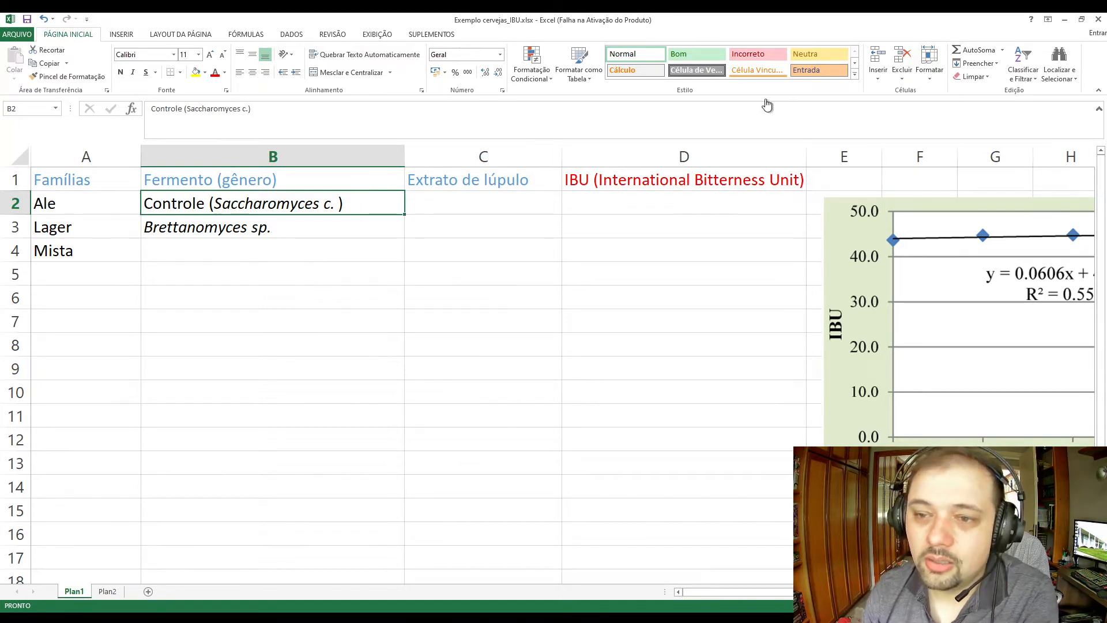
click(338, 232)
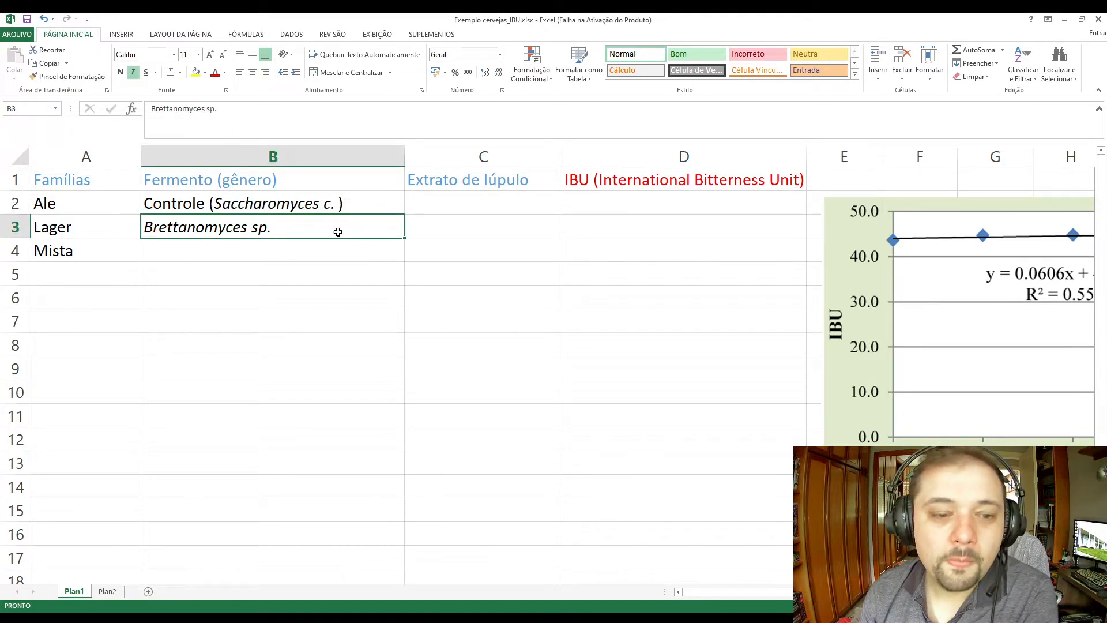
click(292, 181)
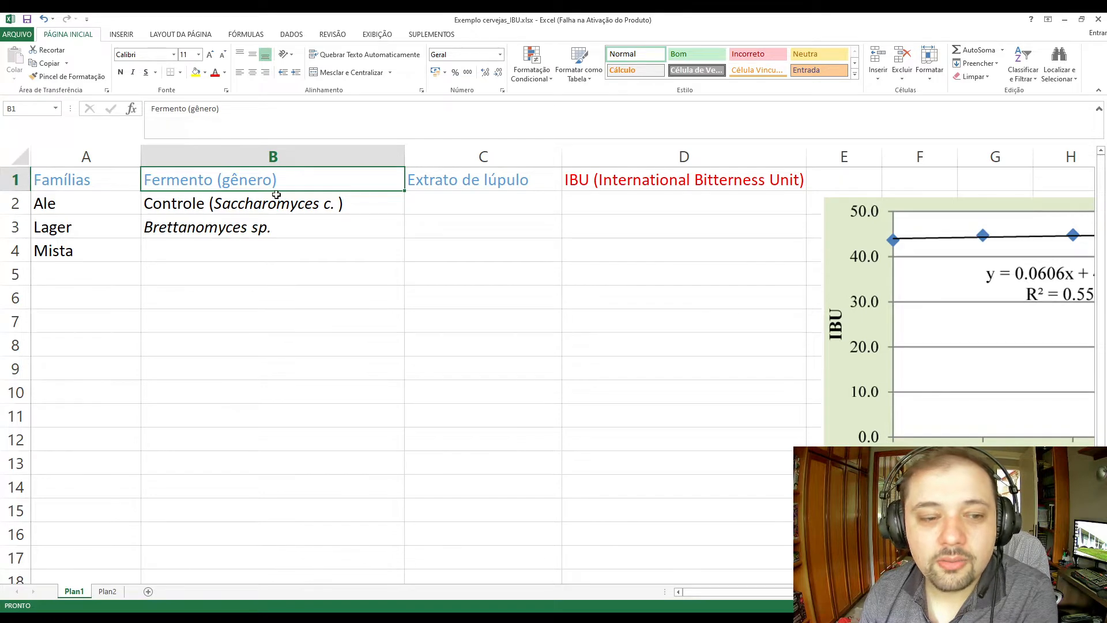
drag(277, 196, 310, 235)
click(310, 234)
click(334, 204)
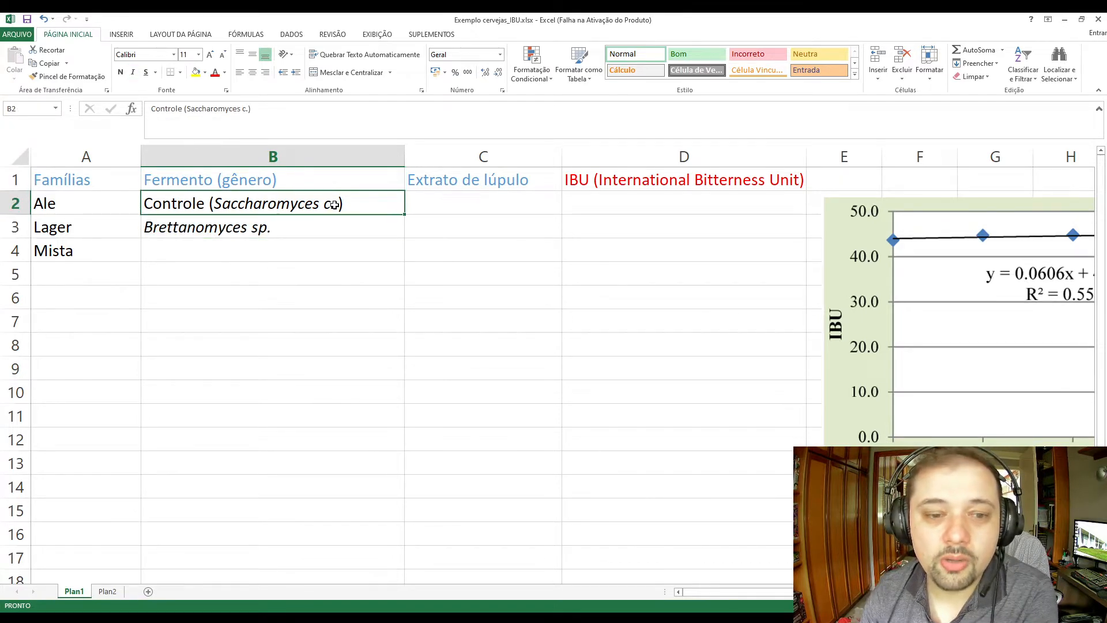
click(286, 233)
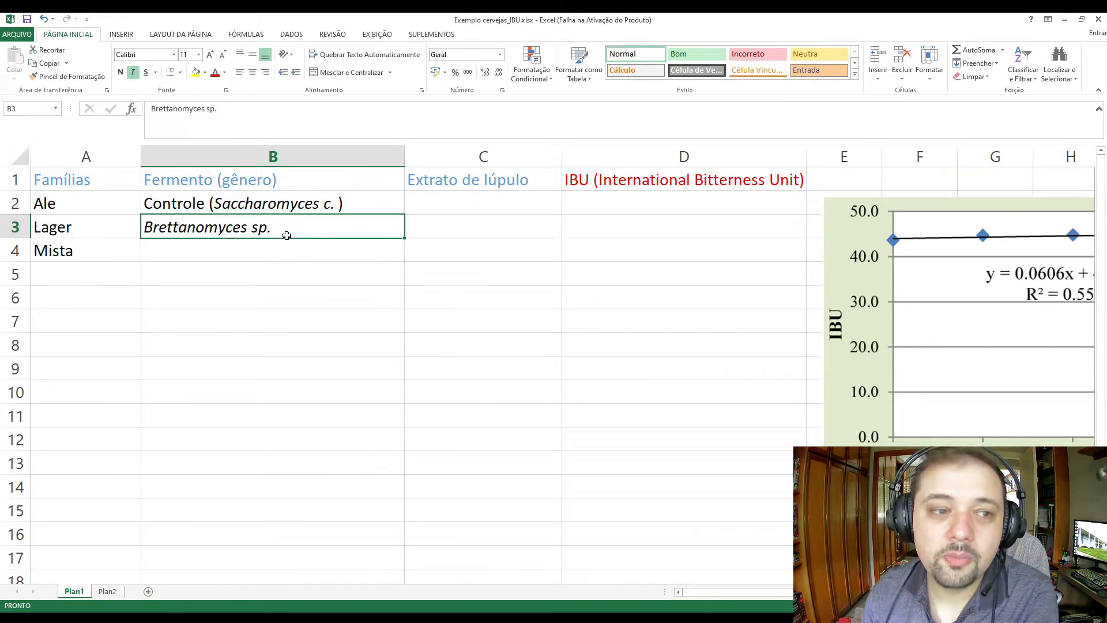
click(97, 185)
click(104, 205)
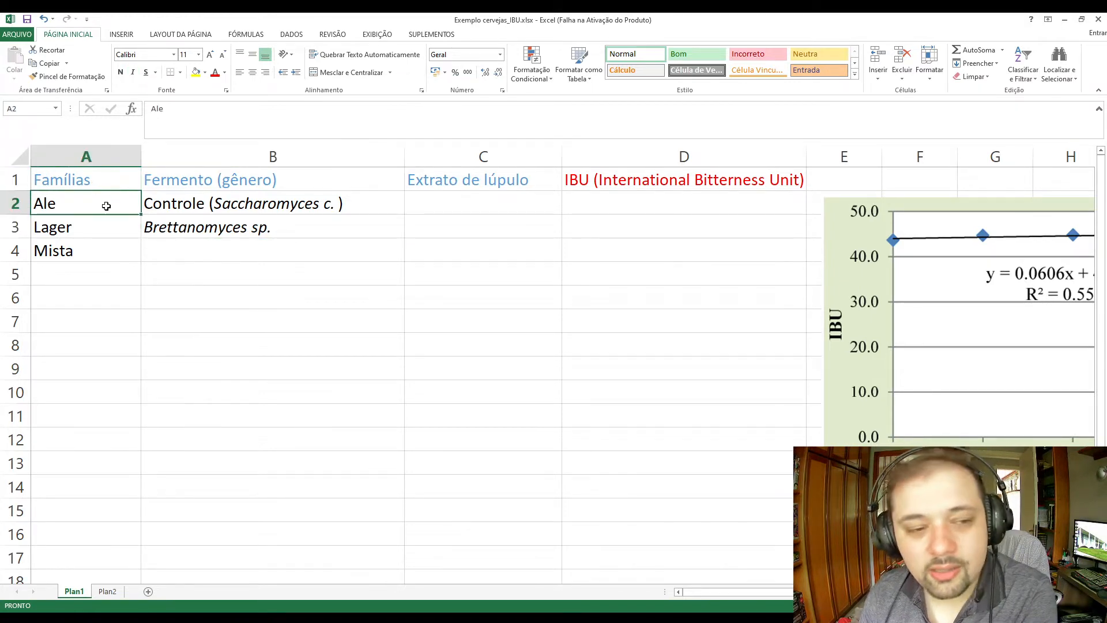
drag(113, 206, 114, 257)
drag(224, 215, 232, 229)
Move the hop oil chart picture directly beneath the IBU header, starting at column D.
click(467, 209)
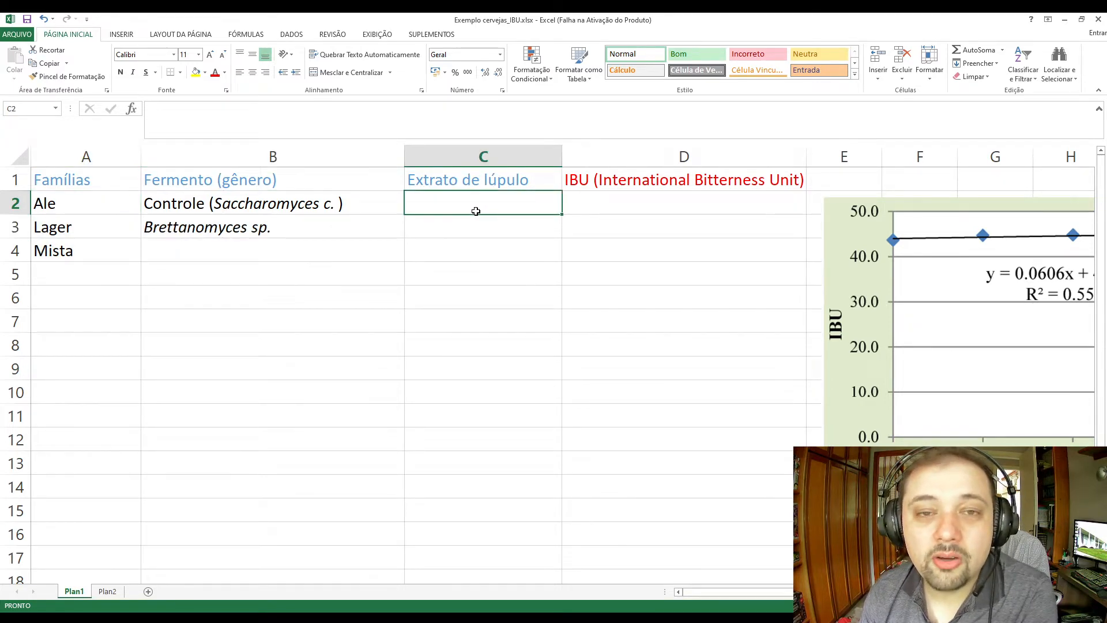
click(852, 425)
drag(853, 425, 587, 414)
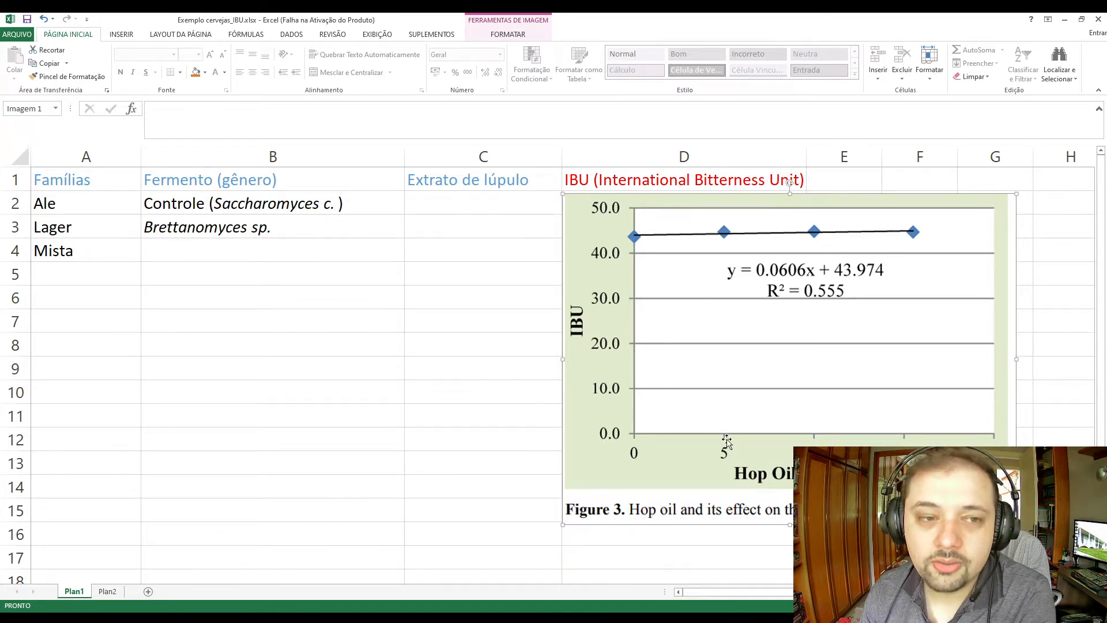
Draw an ellipse about 1.29 cm high and 2.41 cm wide in the empty cells below the table and remove its fill.
click(120, 36)
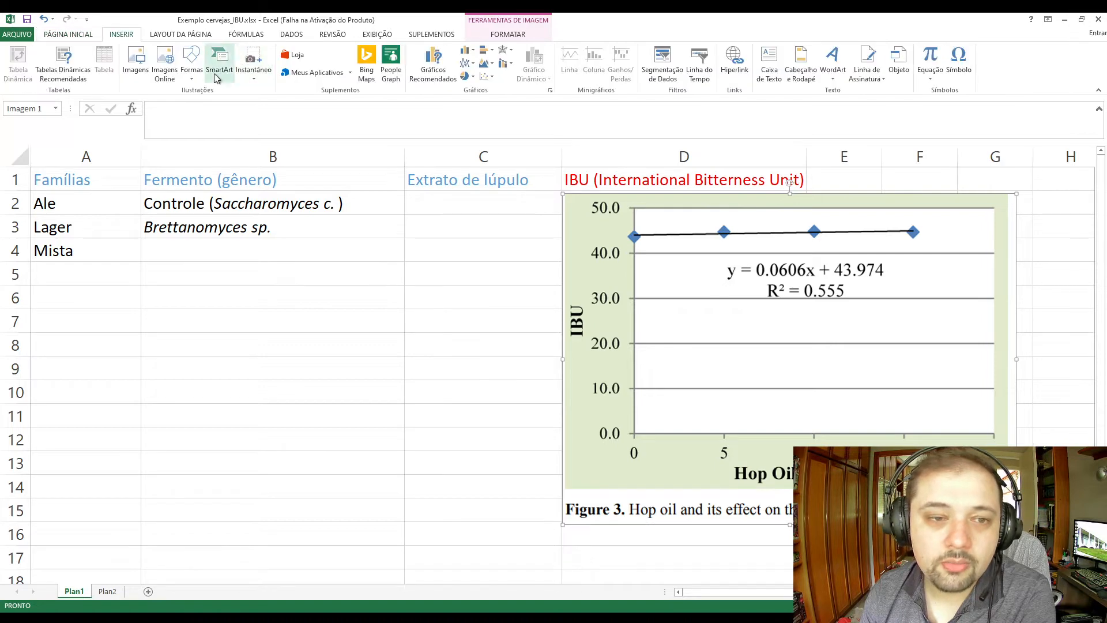
mouse_move(289, 316)
mouse_down()
mouse_move(420, 386)
mouse_move(398, 376)
mouse_up()
click(231, 63)
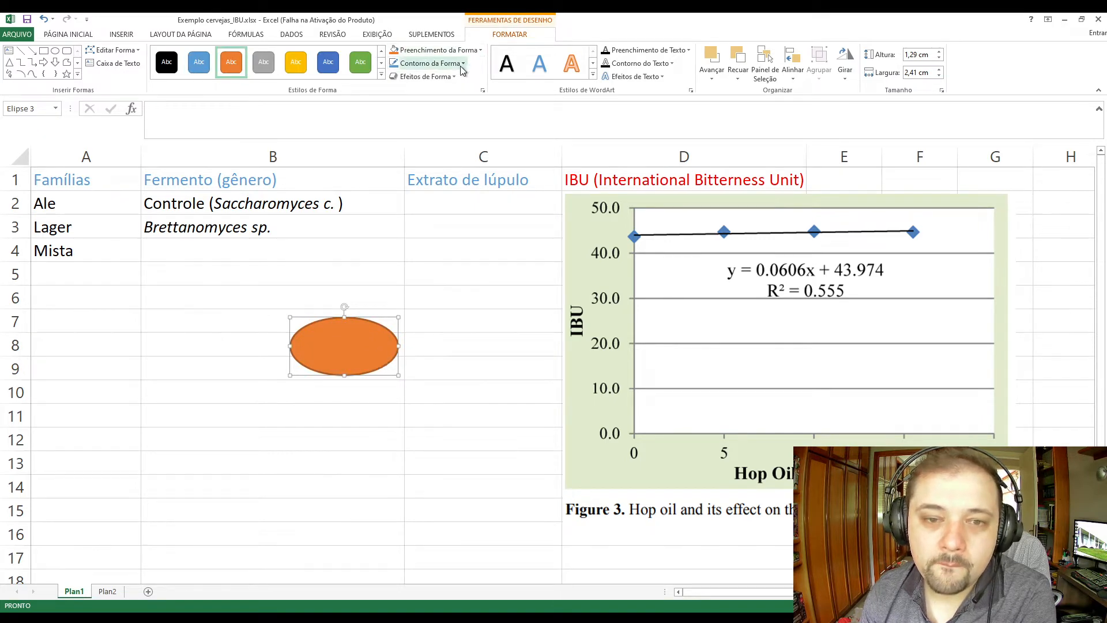
click(470, 50)
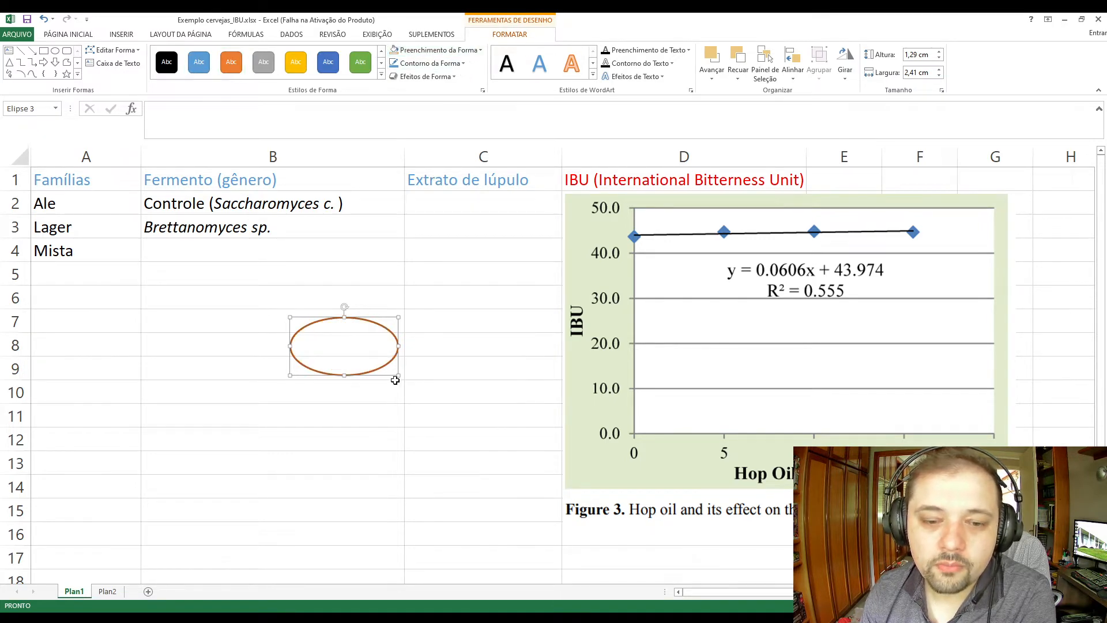
Widen the ellipse to about 2.87 cm and ring the chart's Hop Oil axis title, its IBU axis title, and the Hop Oil title again.
drag(391, 356, 836, 487)
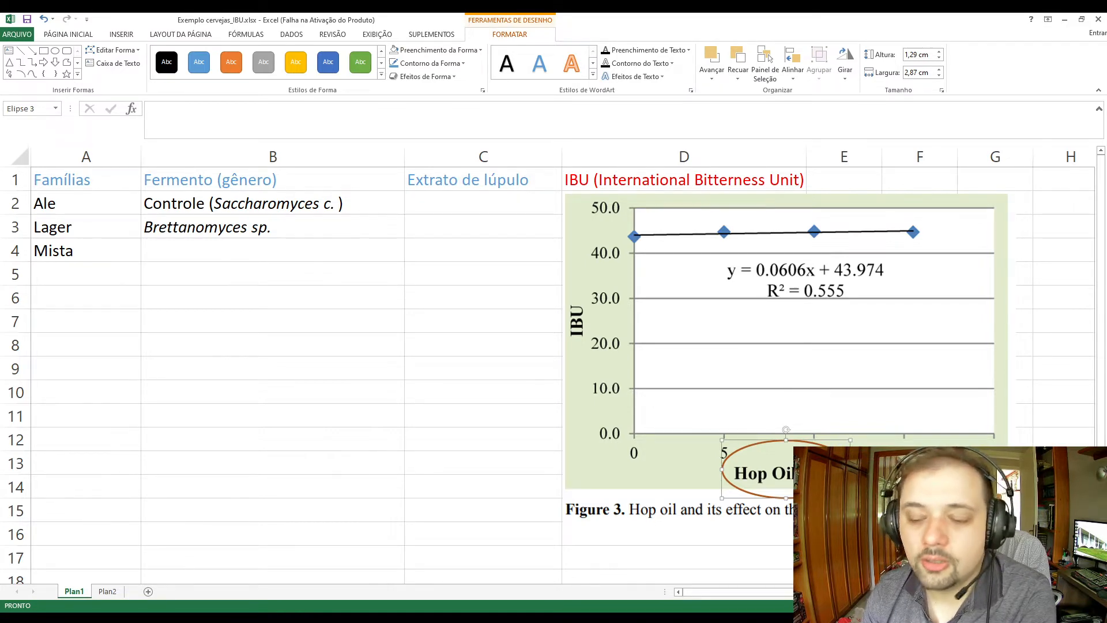
drag(835, 487, 611, 354)
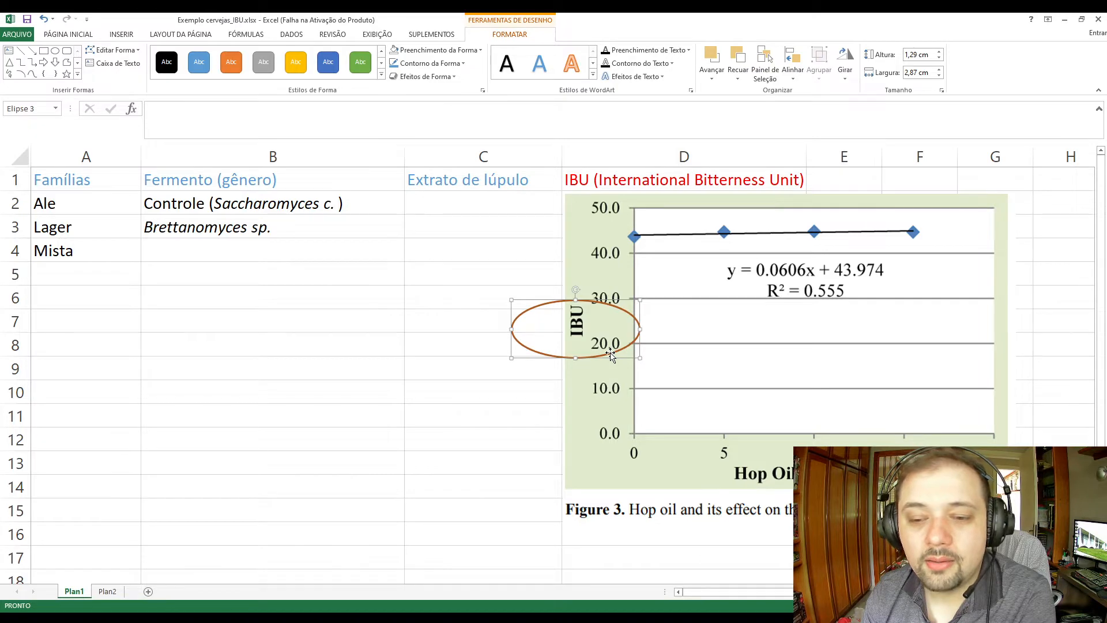
drag(576, 357, 802, 497)
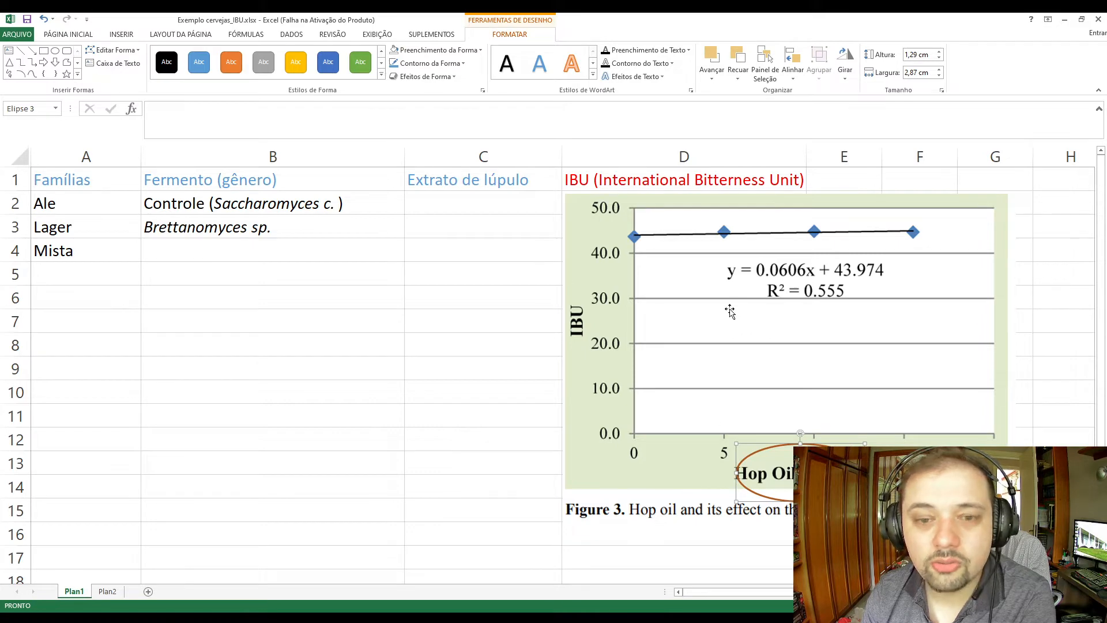
Check the hop extract data table on the Plan2 sheet and return to Plan1.
click(108, 591)
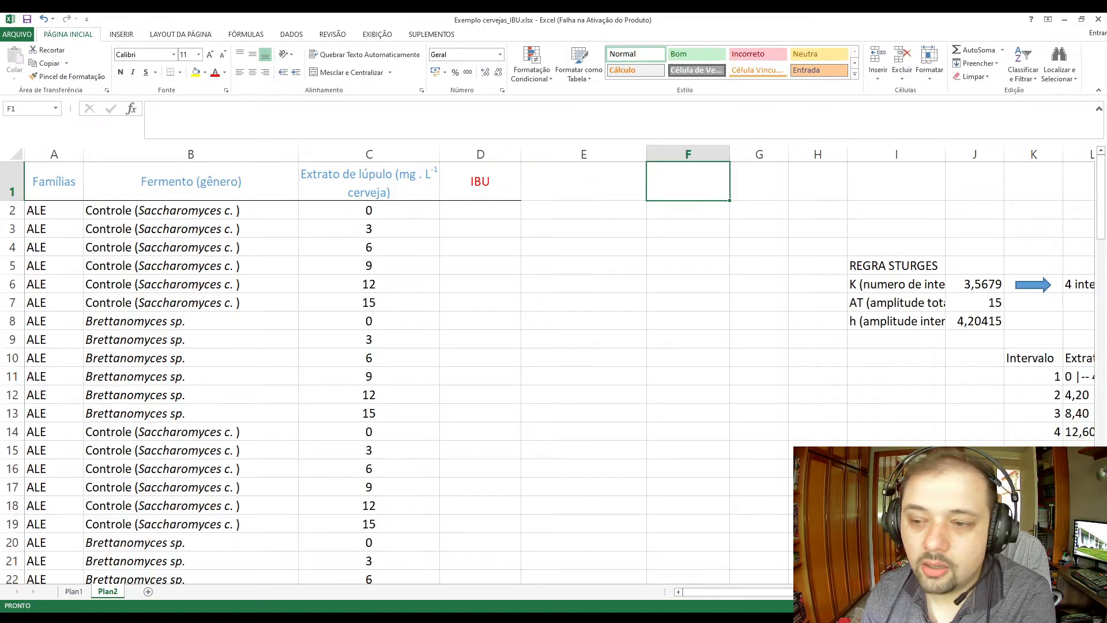
click(72, 591)
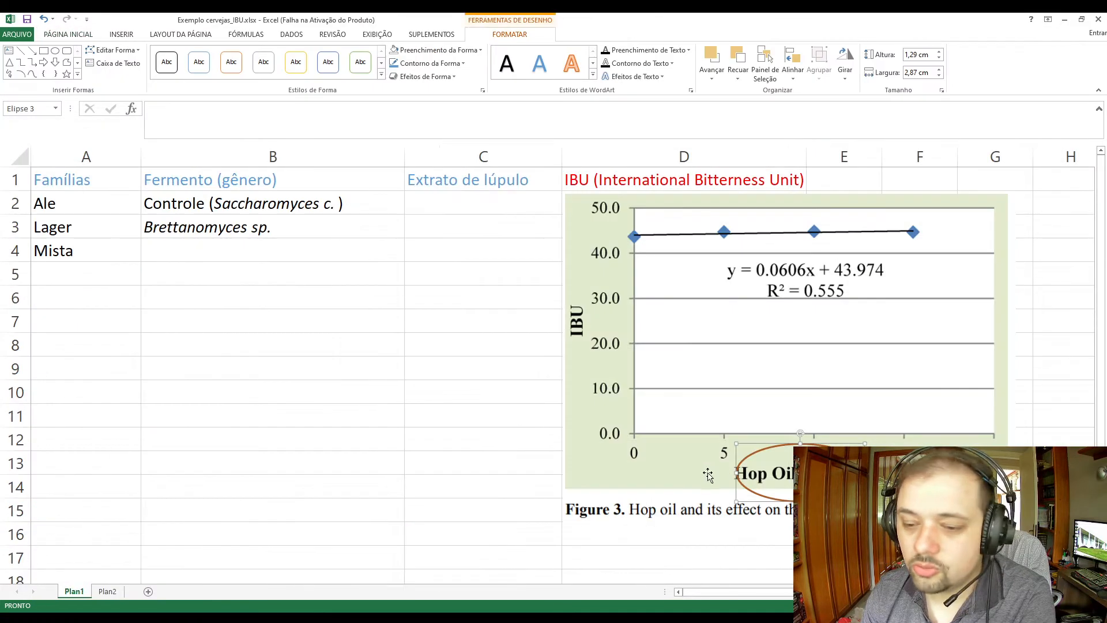
Move the chart picture away from the IBU column to start near column F, and place the ellipse over the beginning of its figure caption.
drag(782, 473, 1022, 482)
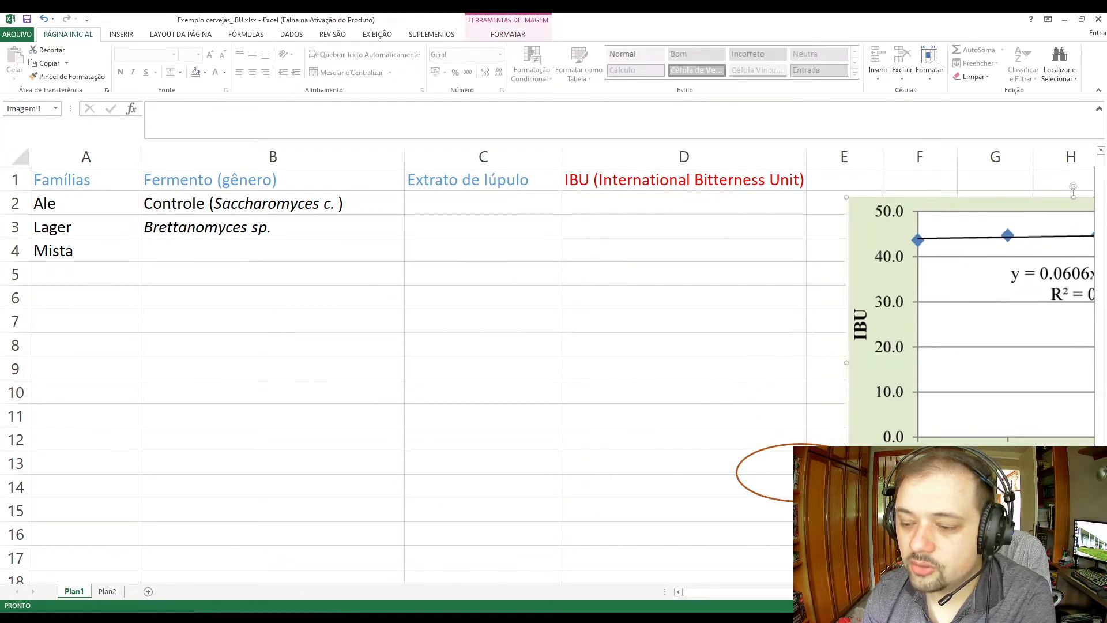
click(1090, 592)
click(1089, 592)
drag(560, 490, 645, 492)
click(472, 492)
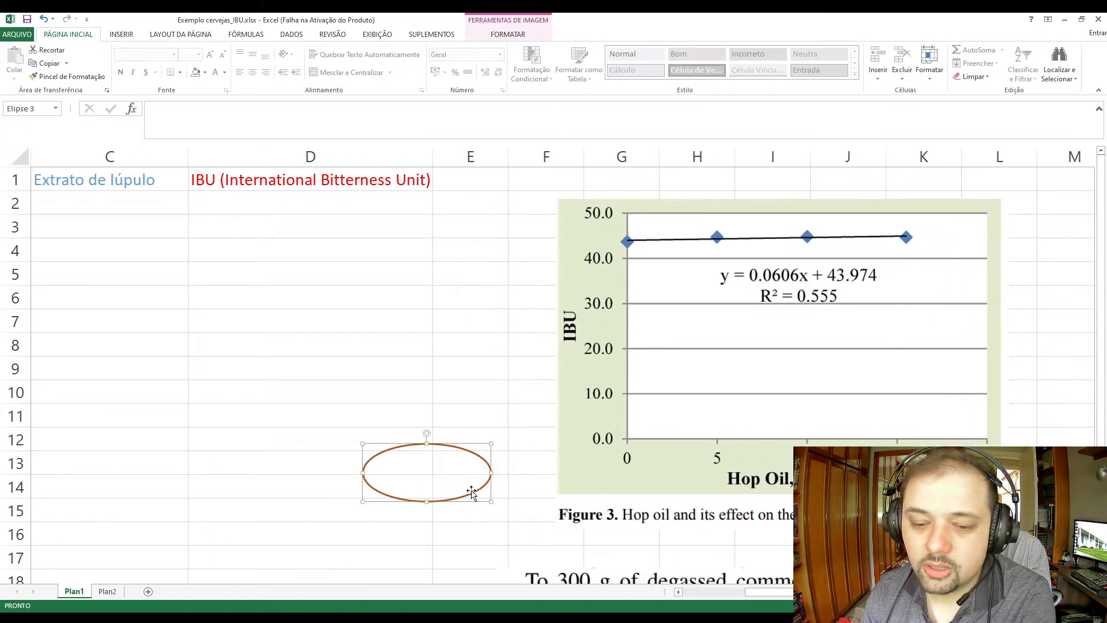
drag(487, 492, 746, 525)
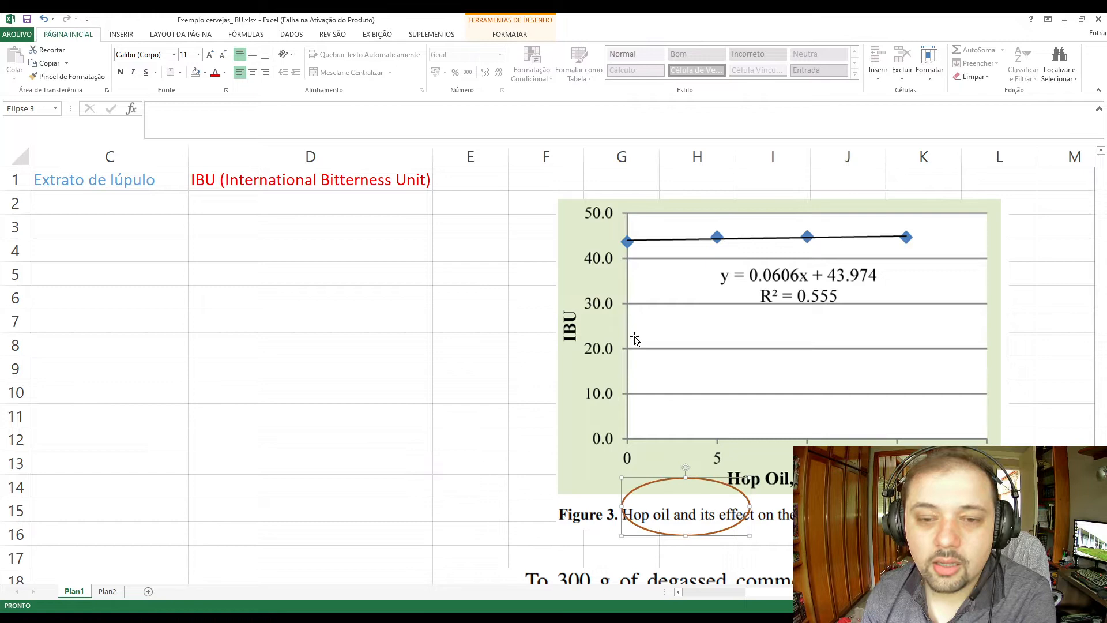
Draw a rounded rectangle about 1.36 by 2.49 cm across columns D and E beside the chart and apply the unfilled blue-outline shape style.
click(136, 34)
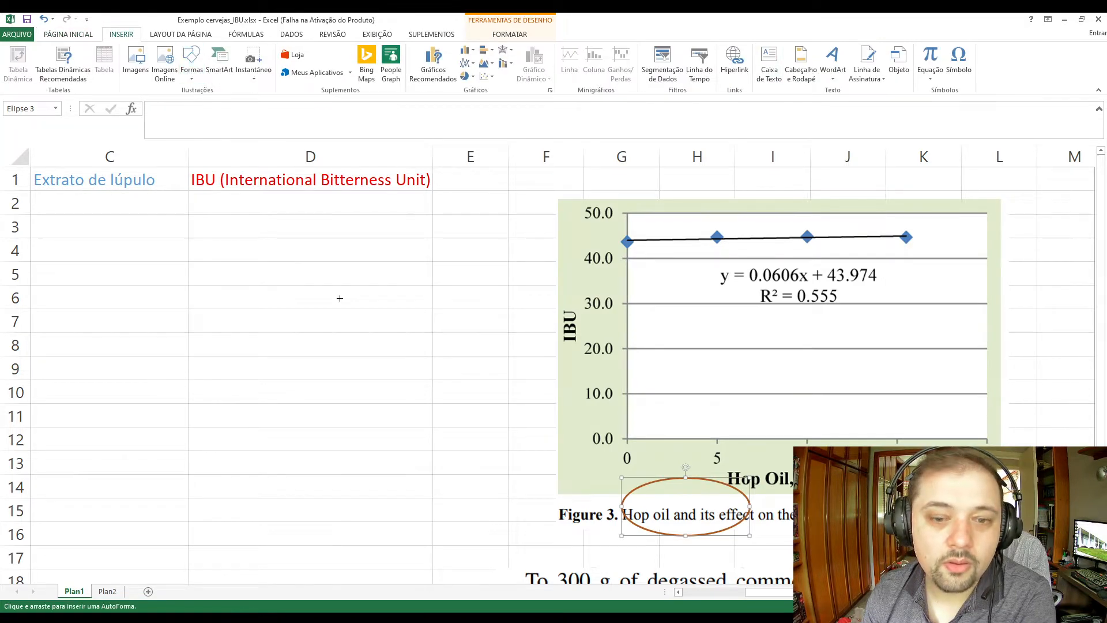
drag(387, 266, 499, 326)
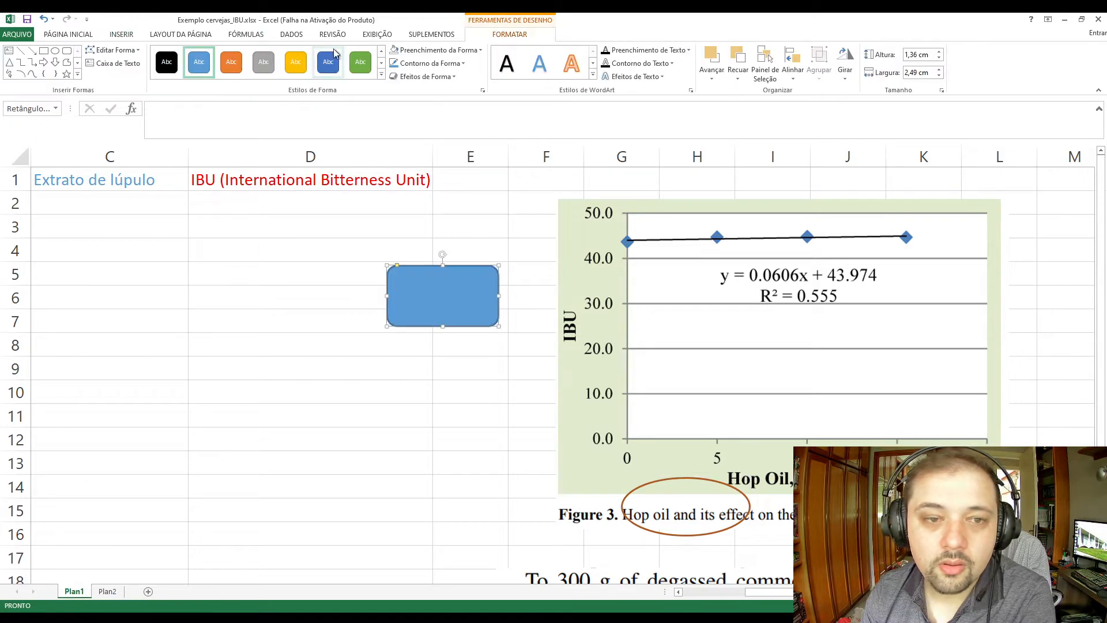
click(381, 75)
click(197, 74)
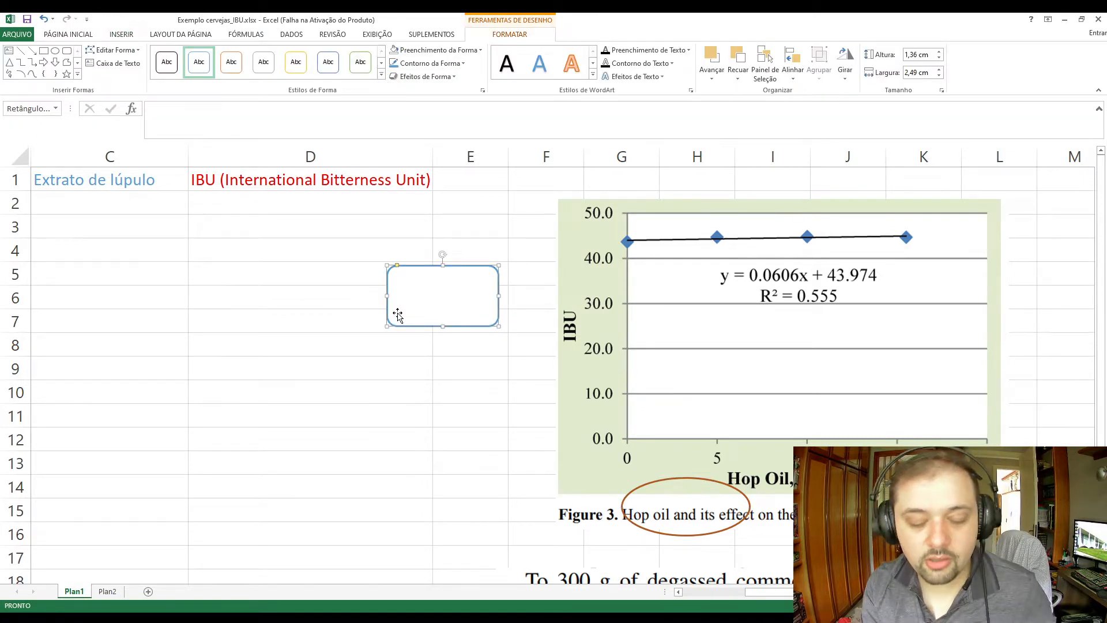
Enter "Y = IBU" in the rounded rectangle and begin a second line with "X = ".
text(Y = )
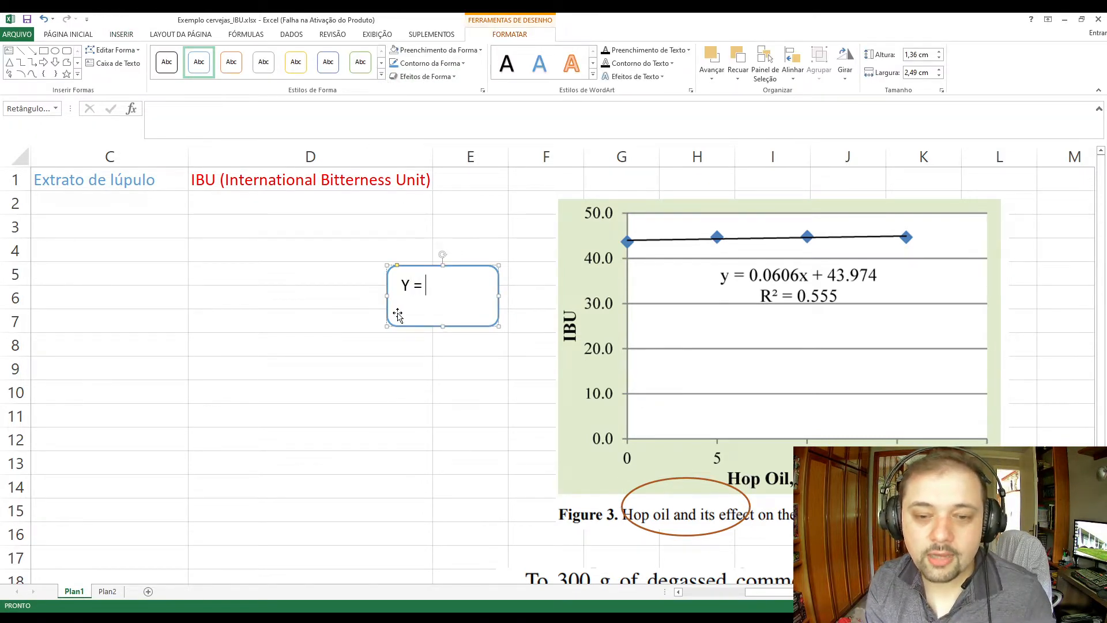
text(I)
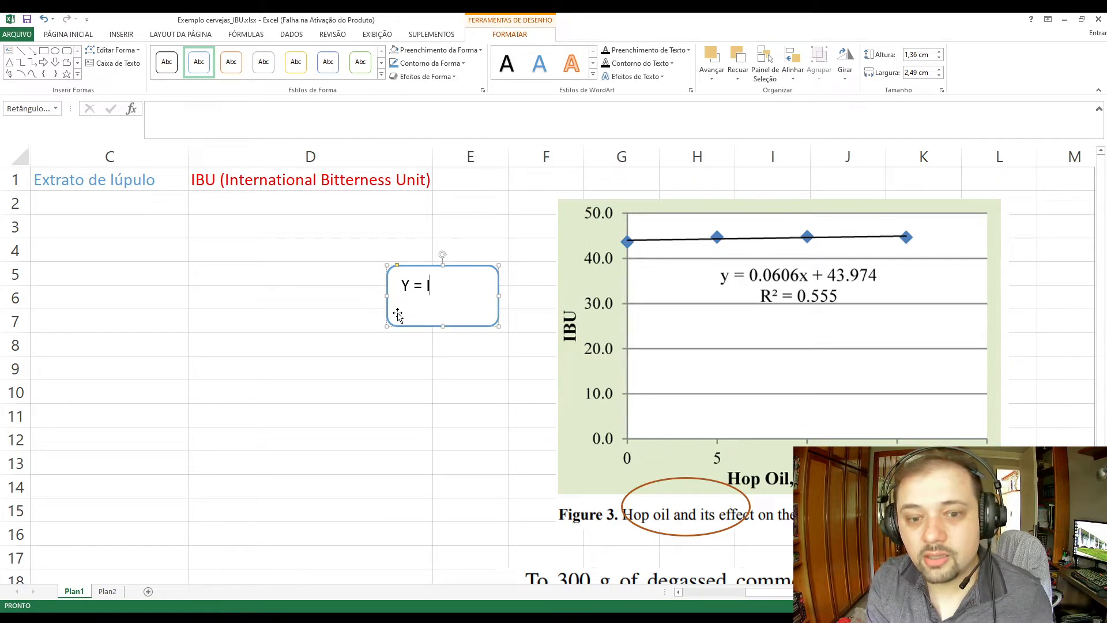
text(BU)
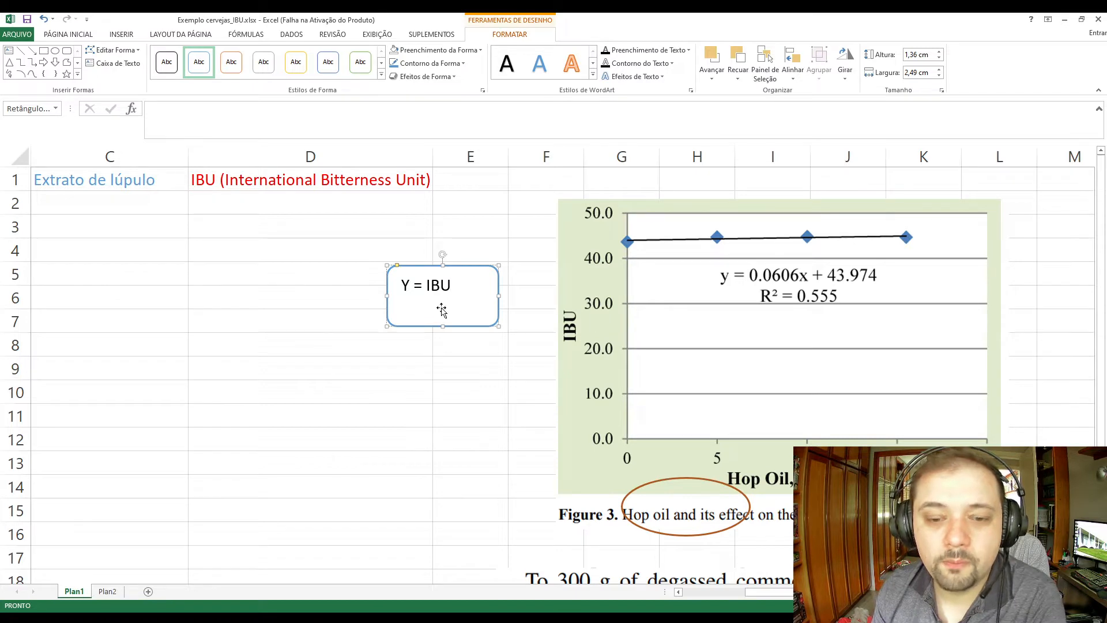
key(Return)
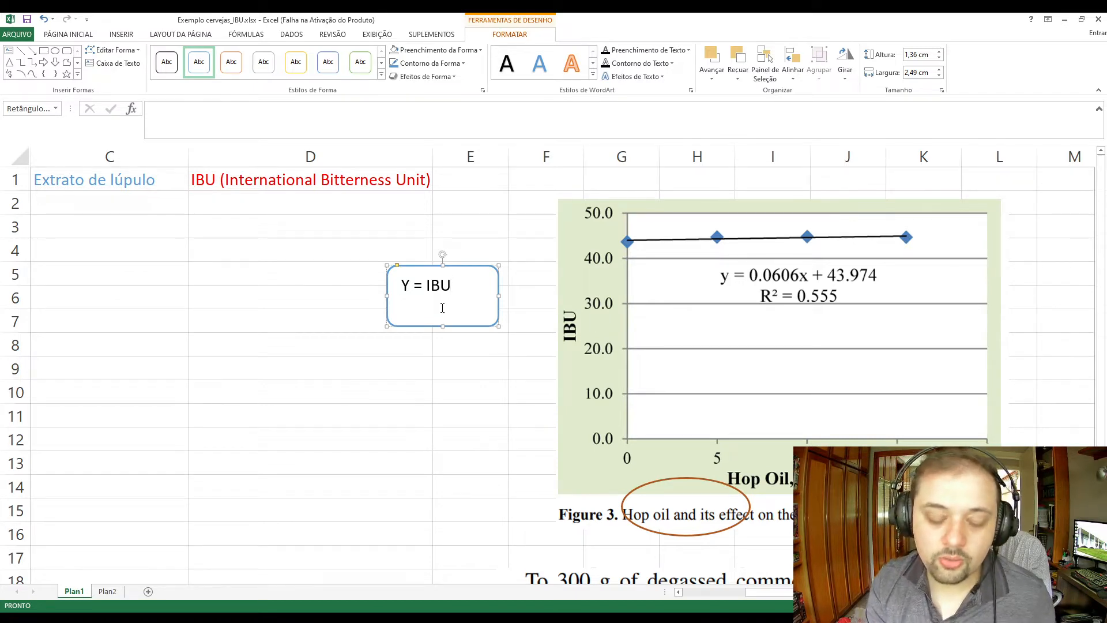
text(X = )
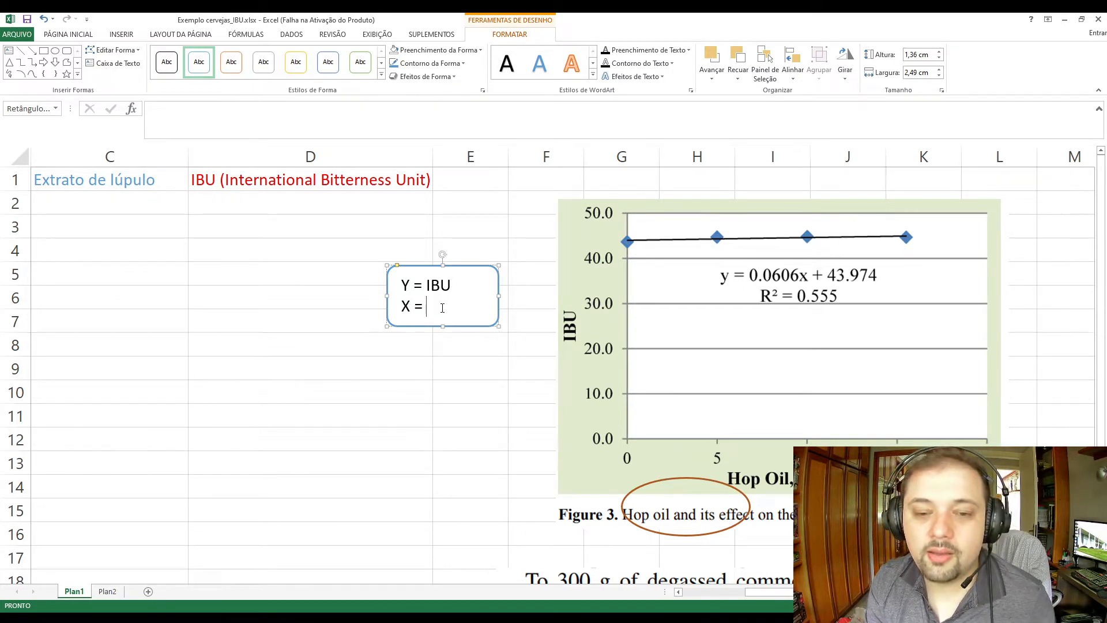
text(Extrato lú)
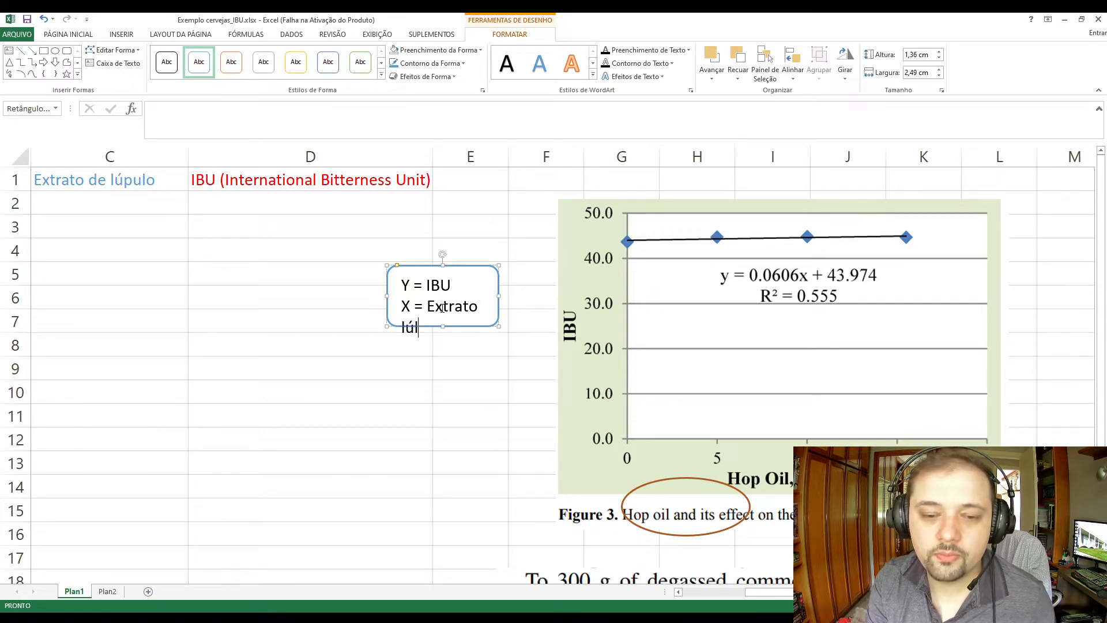
text(l)
key(BackSpace)
key(BackSpace)
key(BackSpace)
key(BackSpace)
key(BackSpace)
key(BackSpace)
key(BackSpace)
key(BackSpace)
key(BackSpace)
key(BackSpace)
key(BackSpace)
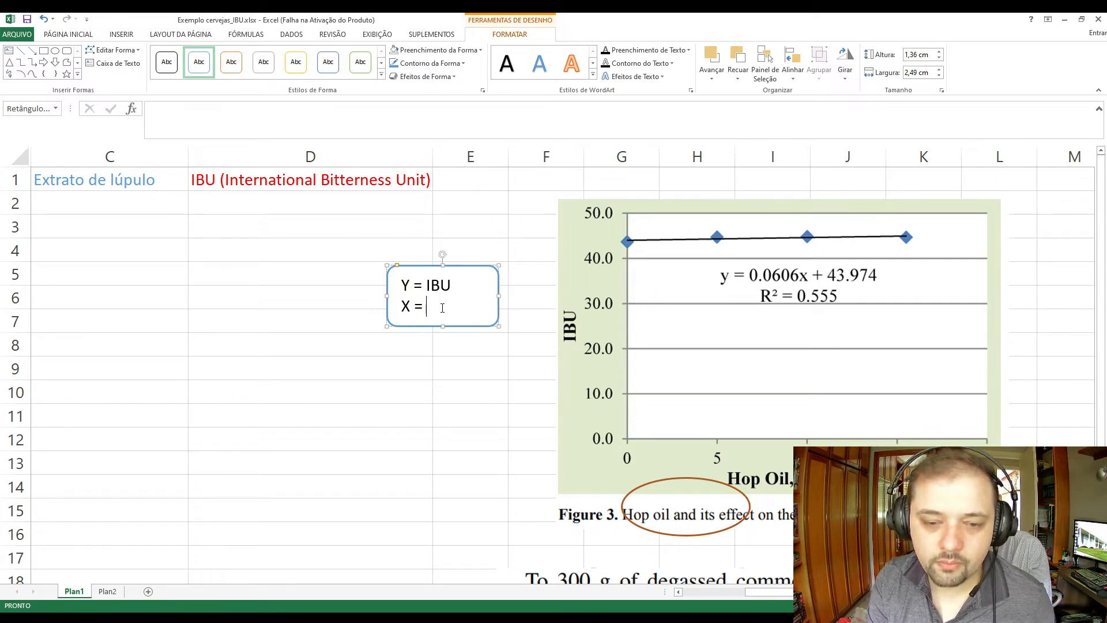
text(Lúp)
key(BackSpace)
key(BackSpace)
key(BackSpace)
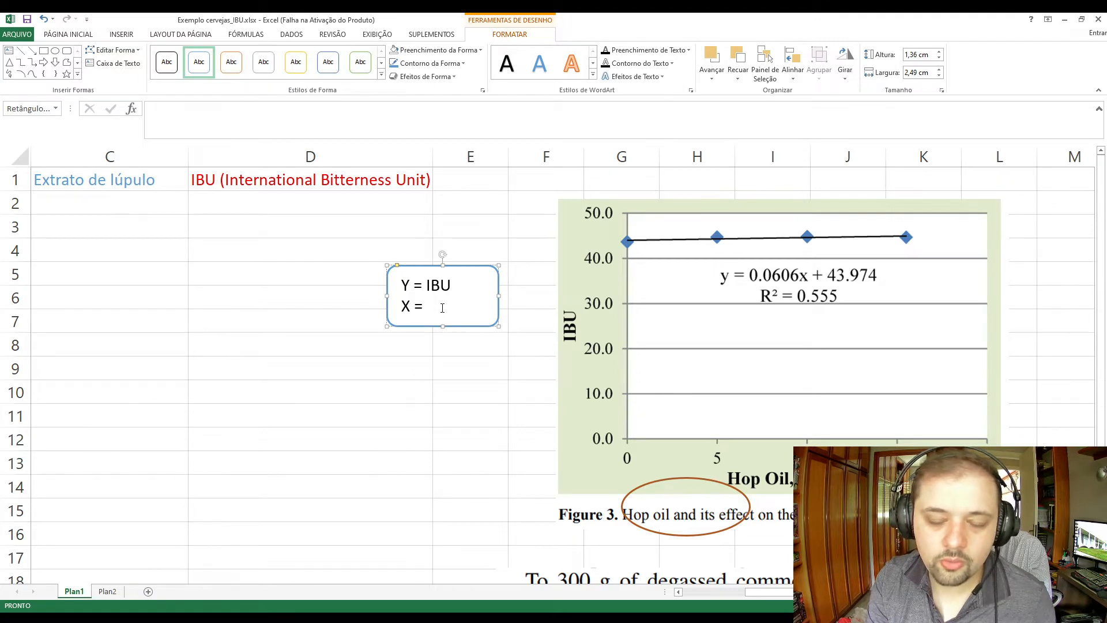
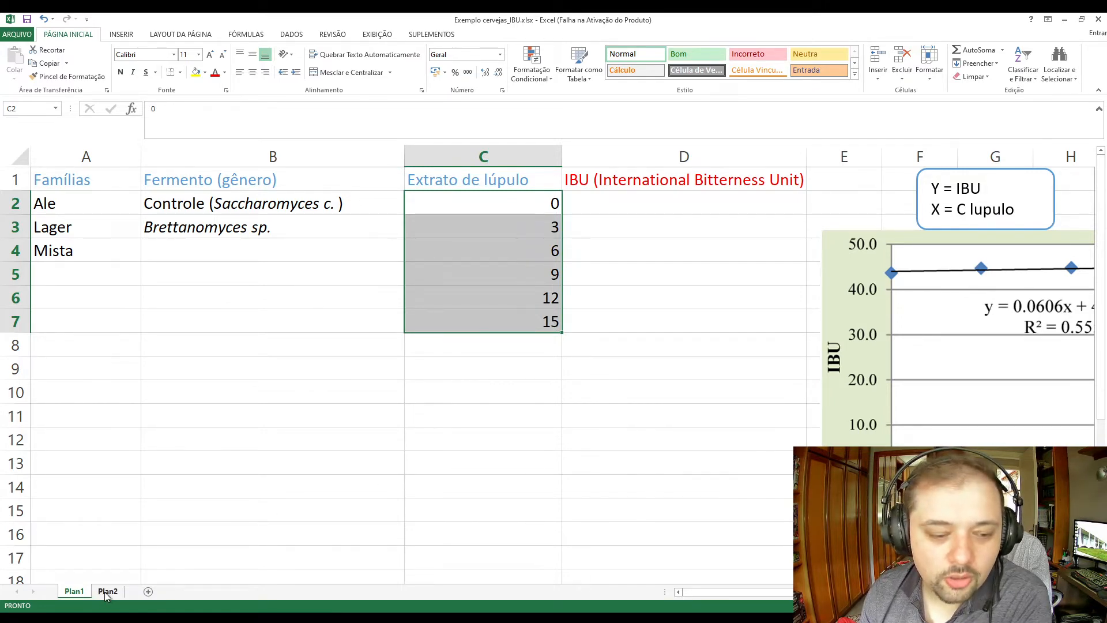
Review the Famílias, Fermento and Extrato de lúpulo columns on Plan1, then open Plan2 at the Famílias heading.
click(87, 298)
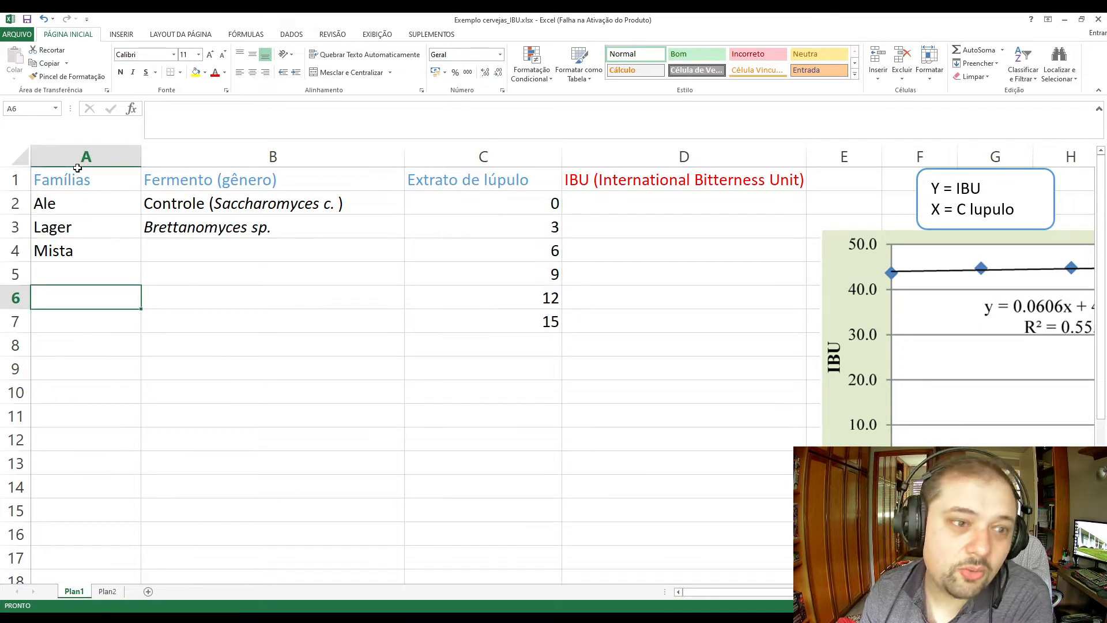
drag(85, 180, 534, 315)
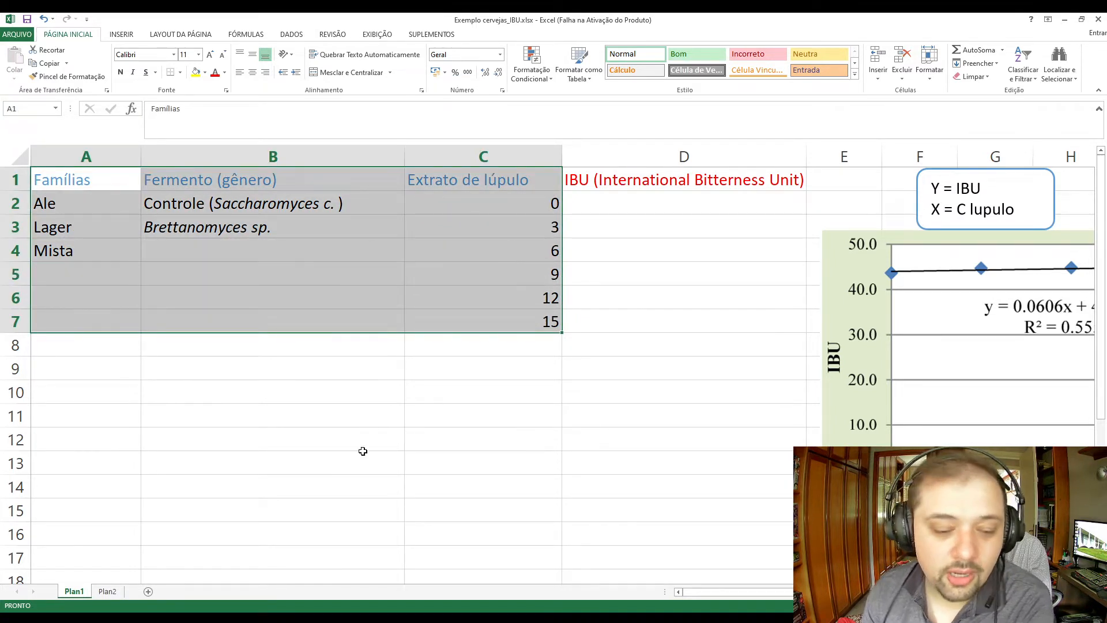
click(190, 490)
drag(104, 439, 107, 465)
click(107, 591)
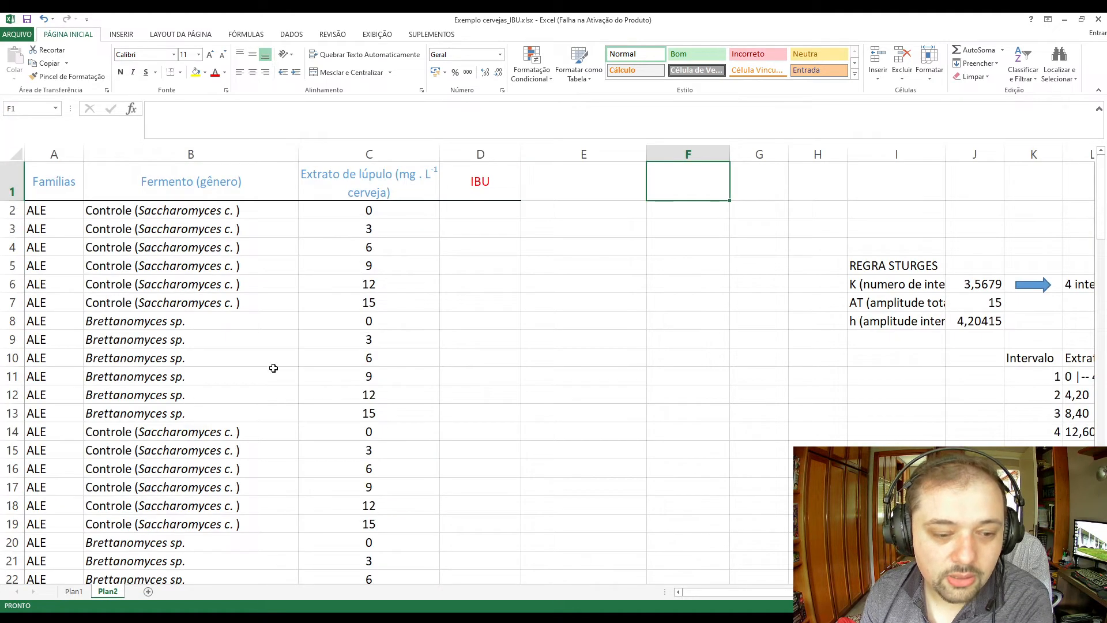
click(458, 315)
click(56, 193)
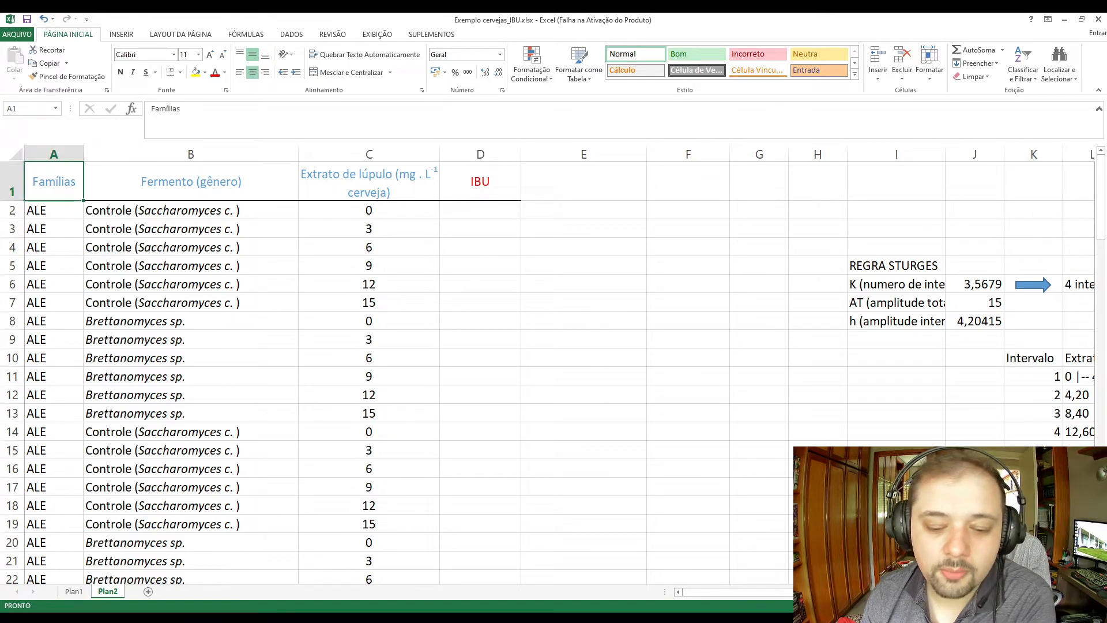
key(alt+Tab)
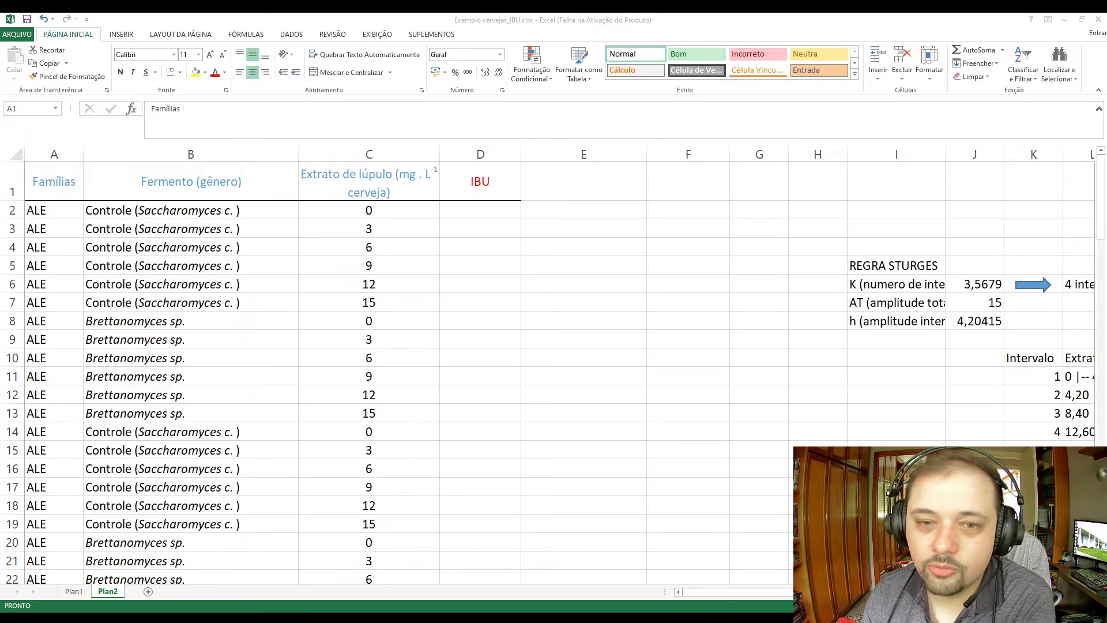
key(alt+Tab)
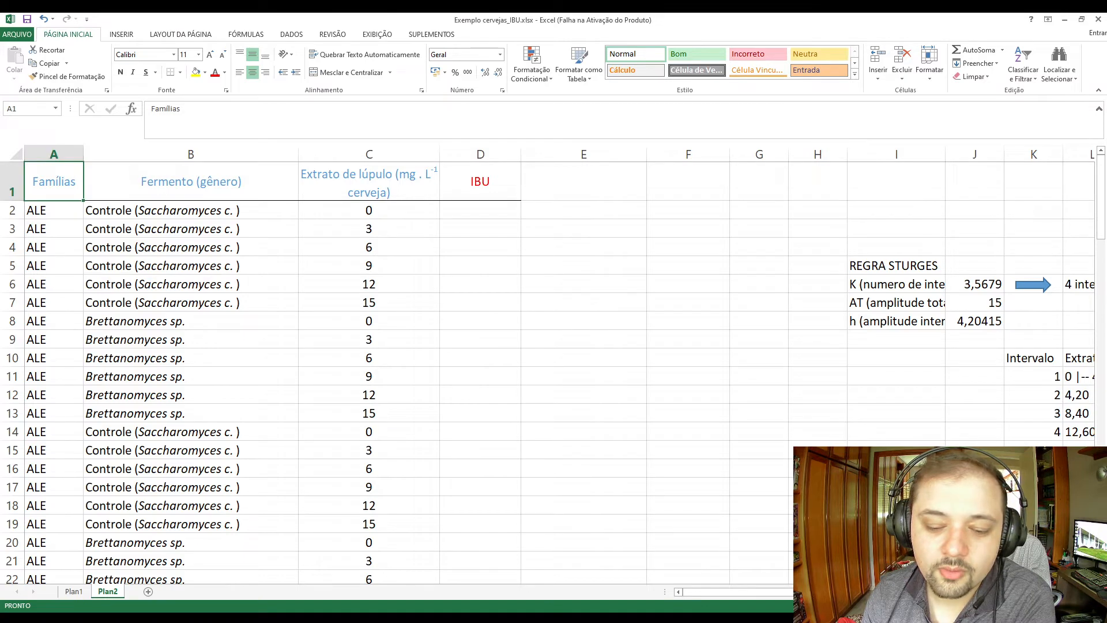
key(alt+Tab)
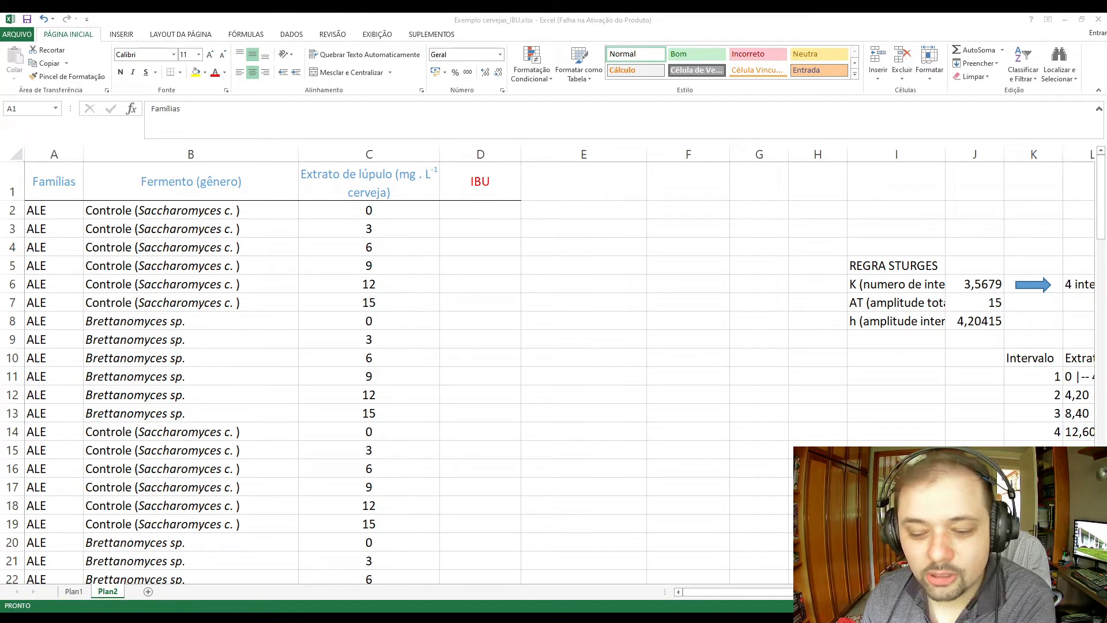
click(253, 233)
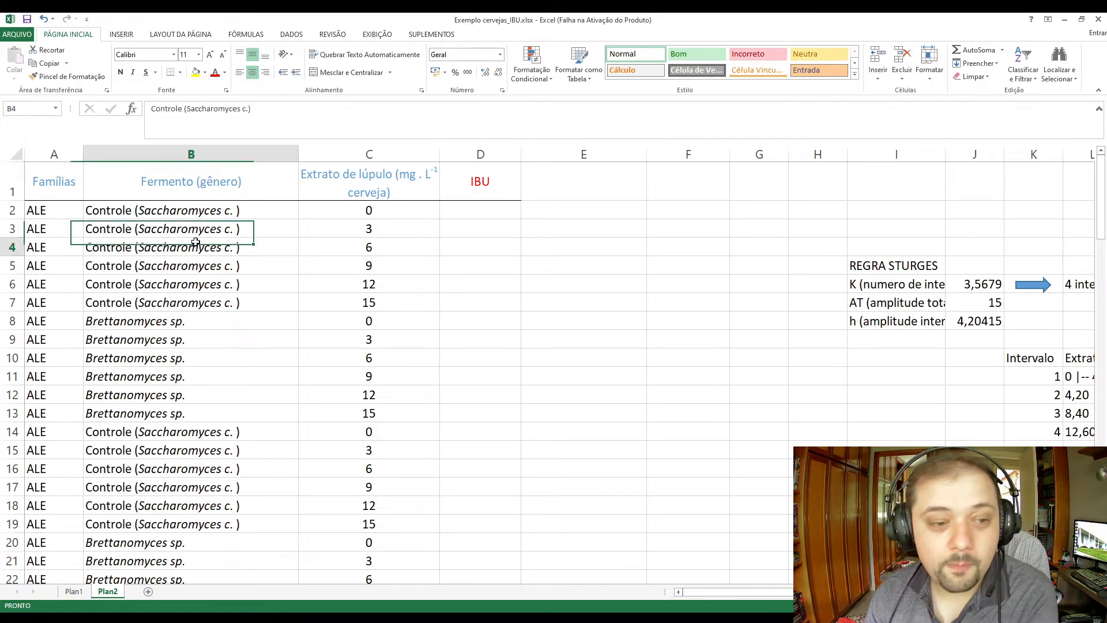
Examine on Plan2 how the ALE rows pair the Controle and Brettanomyces sp. blocks with the hop extract doses.
click(66, 216)
click(55, 185)
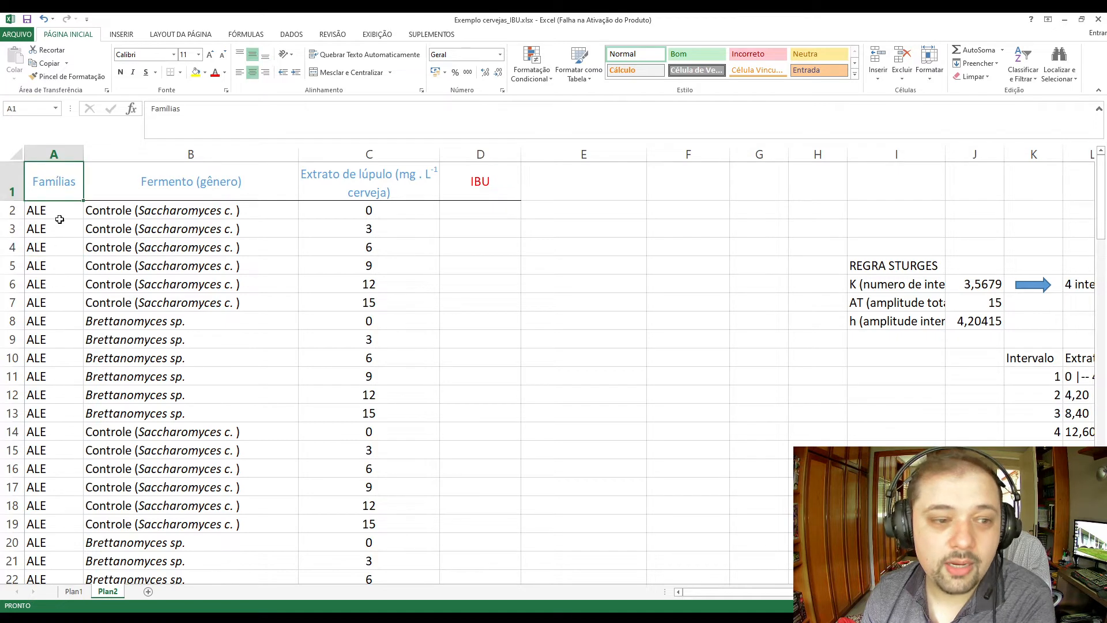
drag(60, 214, 46, 542)
scroll(343, 278, up, 20)
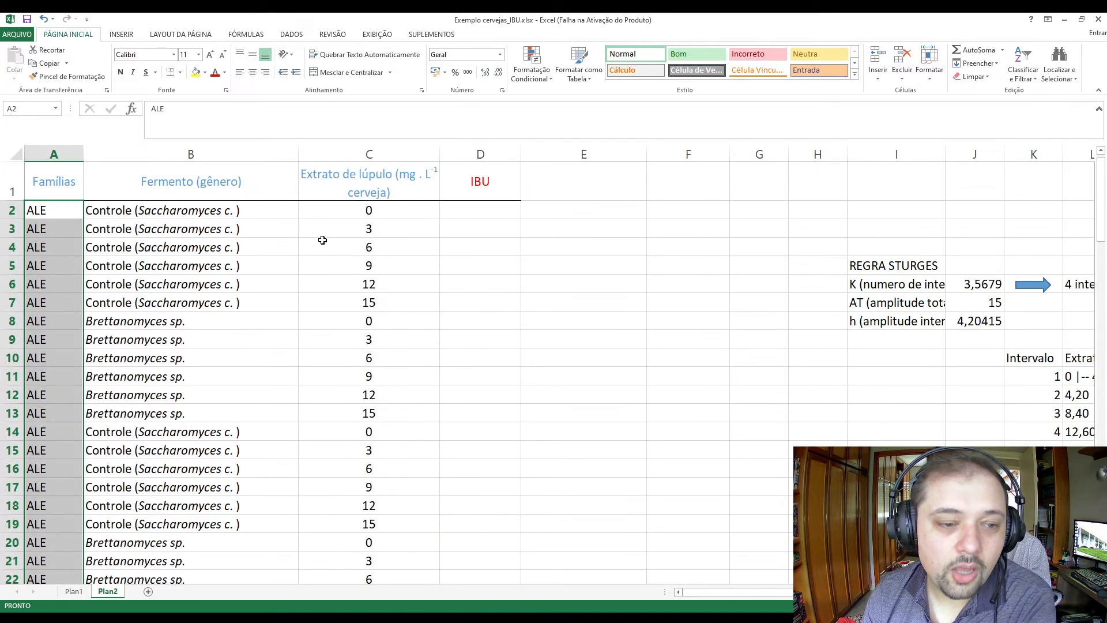
click(256, 306)
drag(245, 212, 249, 304)
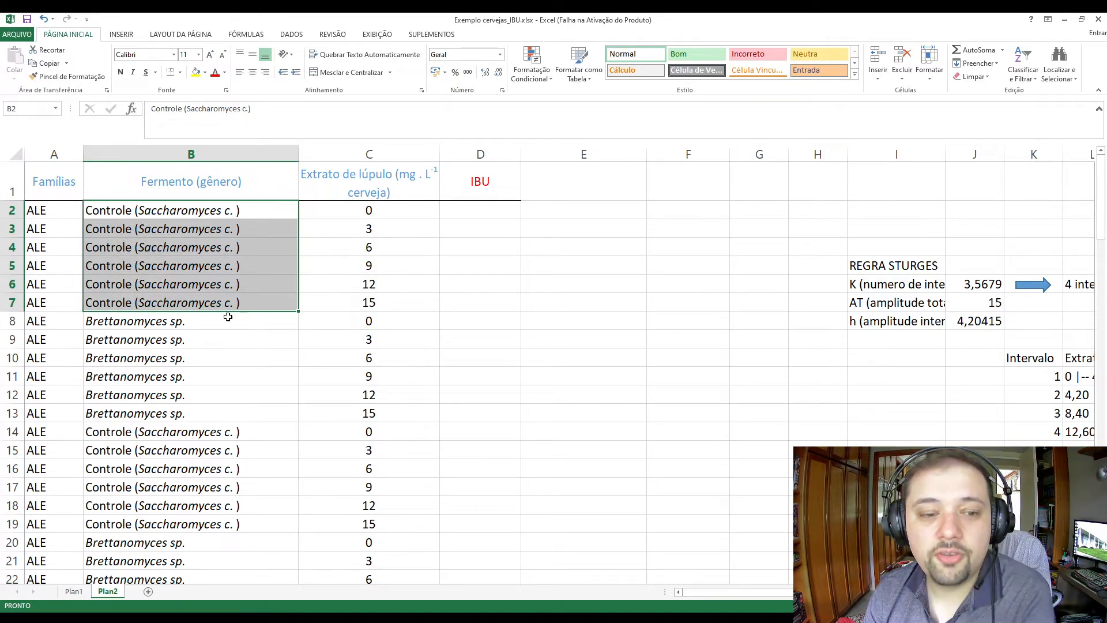
drag(196, 319, 202, 413)
click(206, 431)
drag(228, 320, 230, 413)
drag(350, 323, 345, 409)
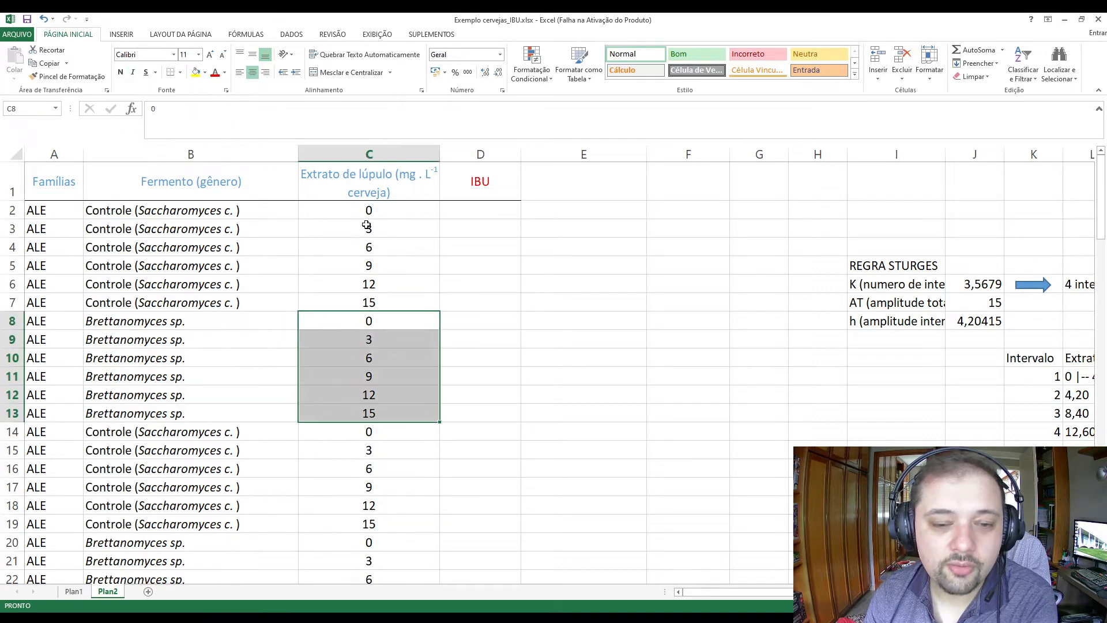
click(365, 209)
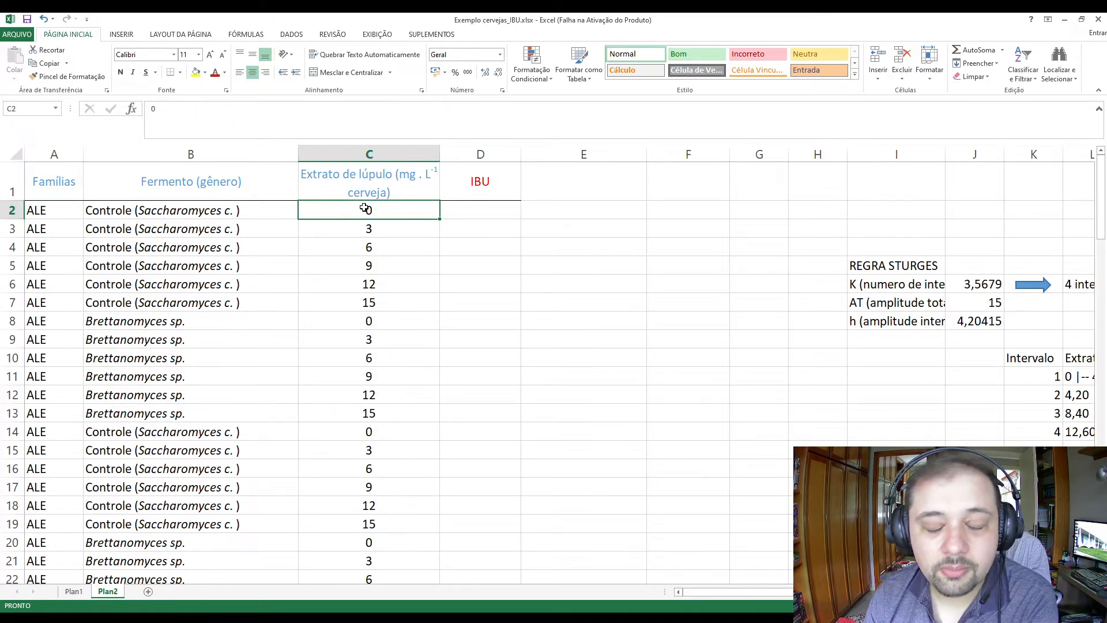
drag(366, 209, 346, 531)
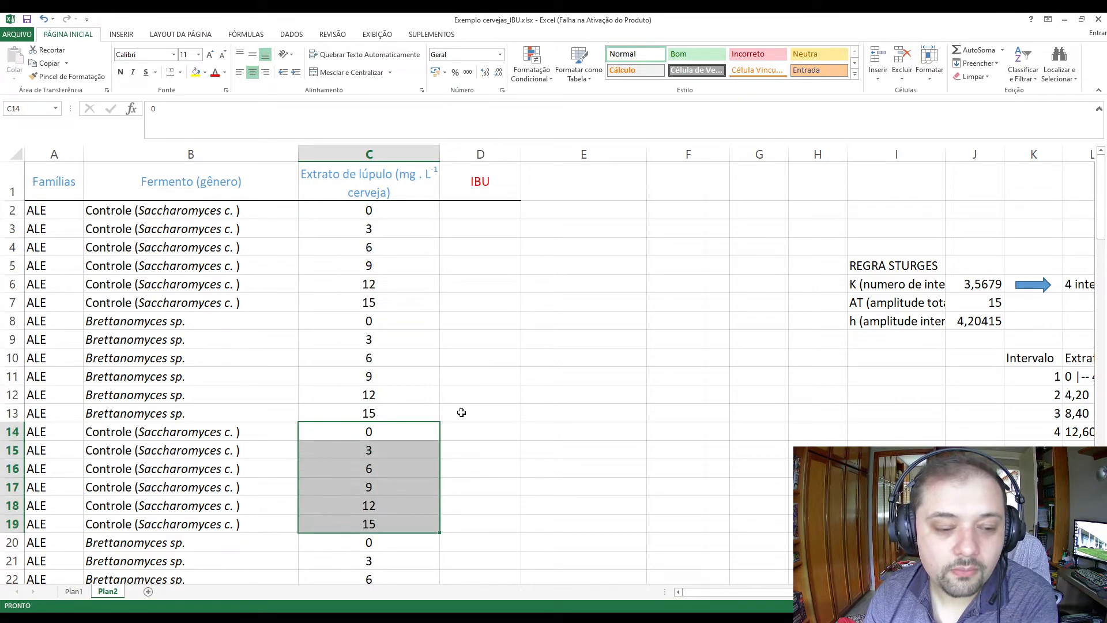
Compare the repeated Controle and Brettanomyces sp. blocks in the ALE rows and check the start of the Lager rows on Plan2.
scroll(460, 413, down, 1)
scroll(460, 413, up, 1)
drag(374, 213, 173, 308)
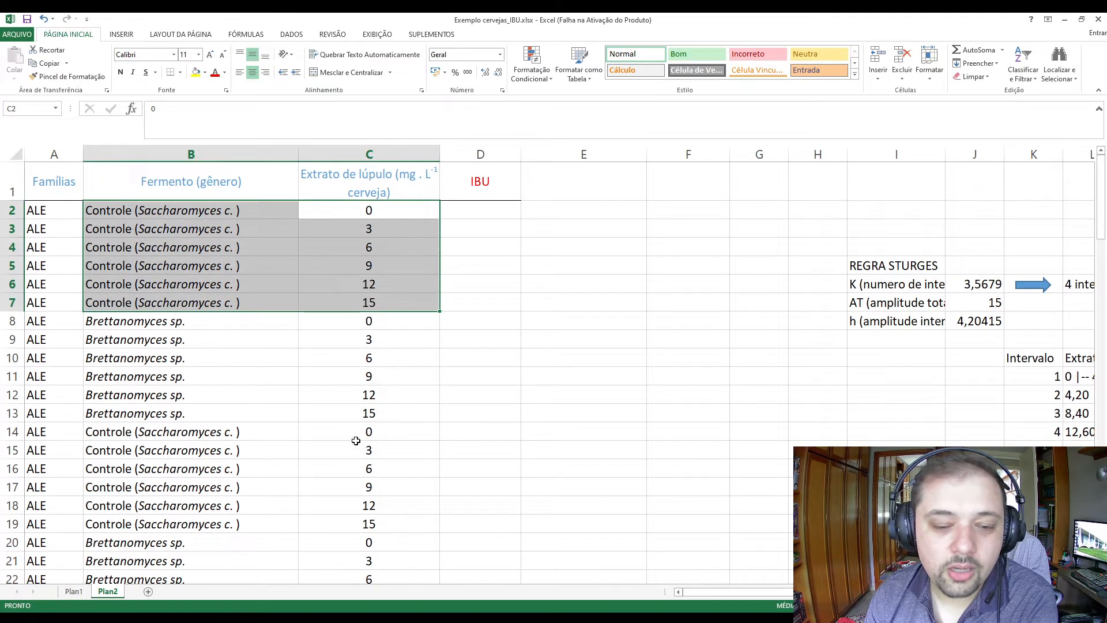
drag(353, 438, 83, 530)
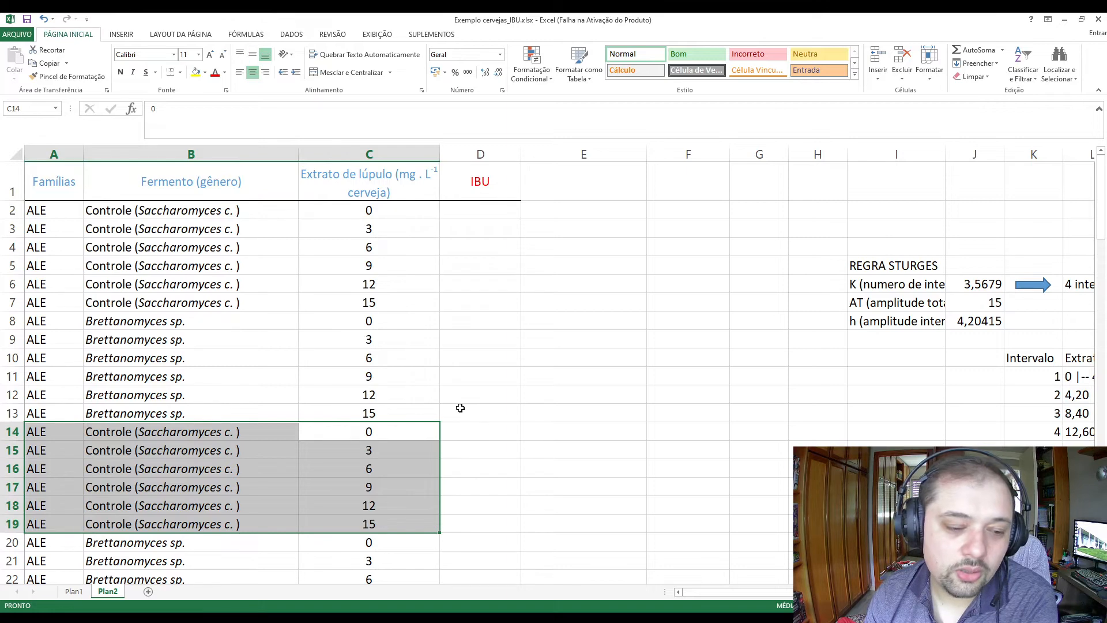
scroll(460, 407, down, 4)
drag(347, 413, 29, 511)
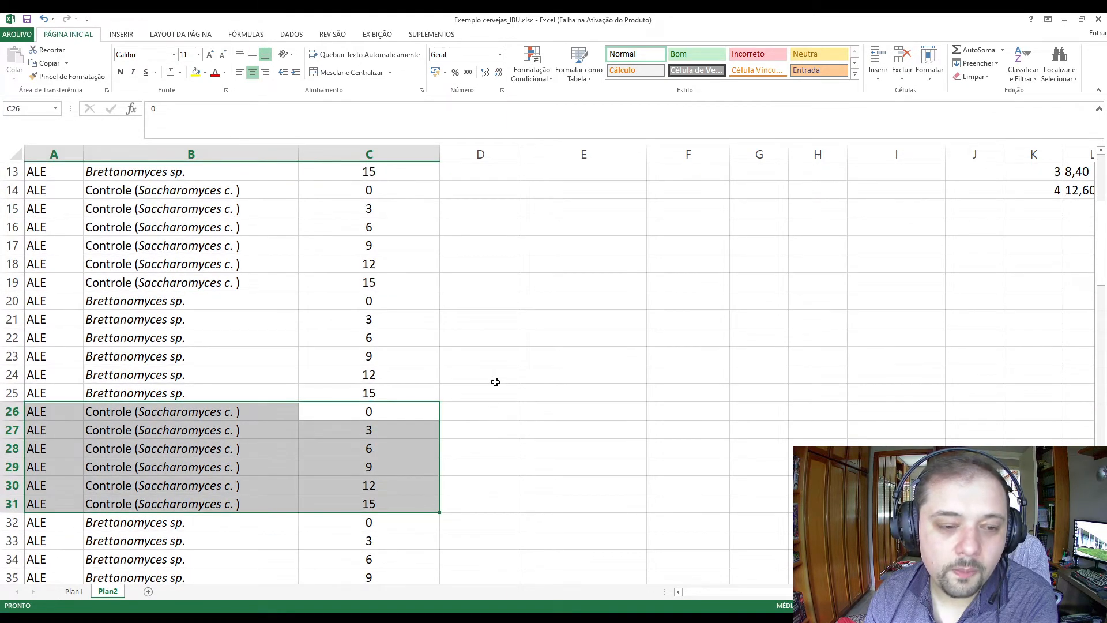
scroll(484, 380, down, 4)
drag(352, 320, 67, 415)
scroll(450, 357, down, 2)
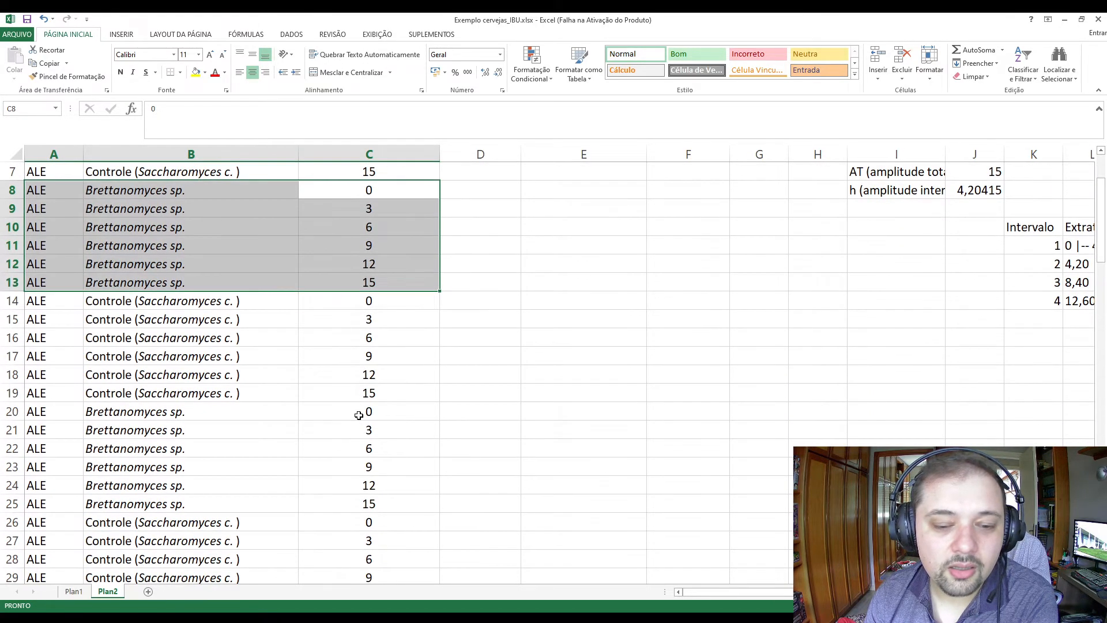
drag(359, 415, 94, 502)
scroll(240, 410, down, 6)
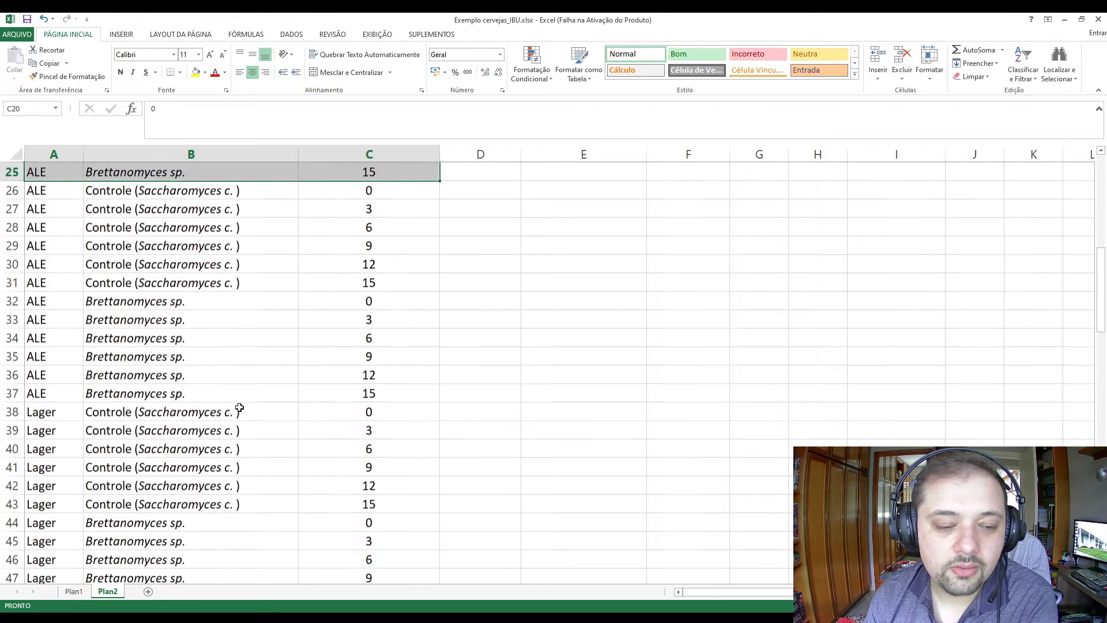
drag(333, 301, 66, 398)
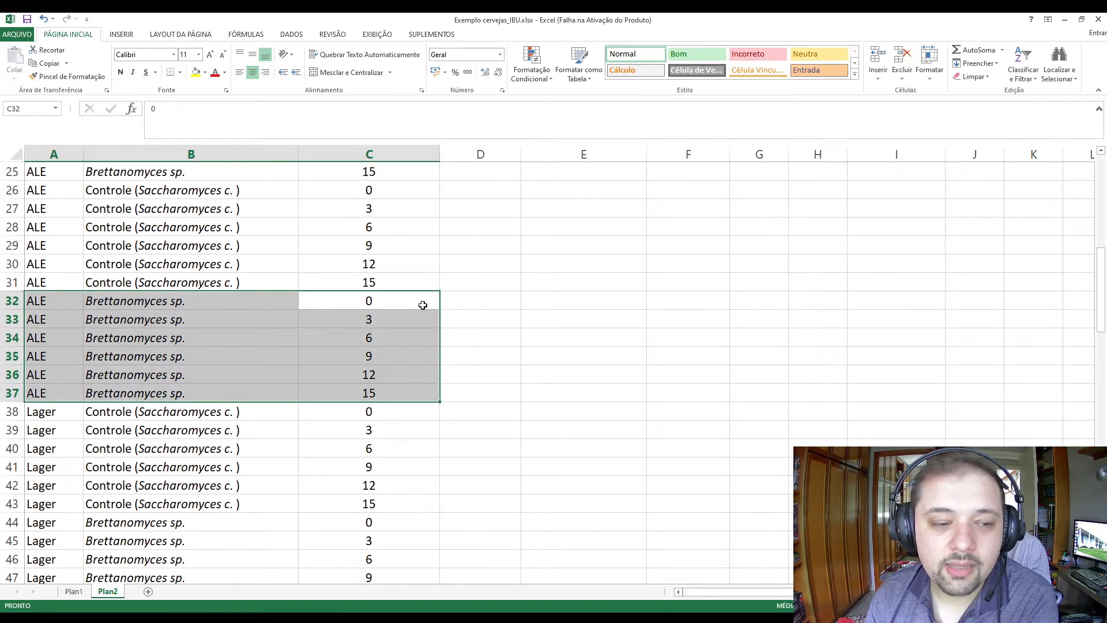
scroll(484, 305, down, 2)
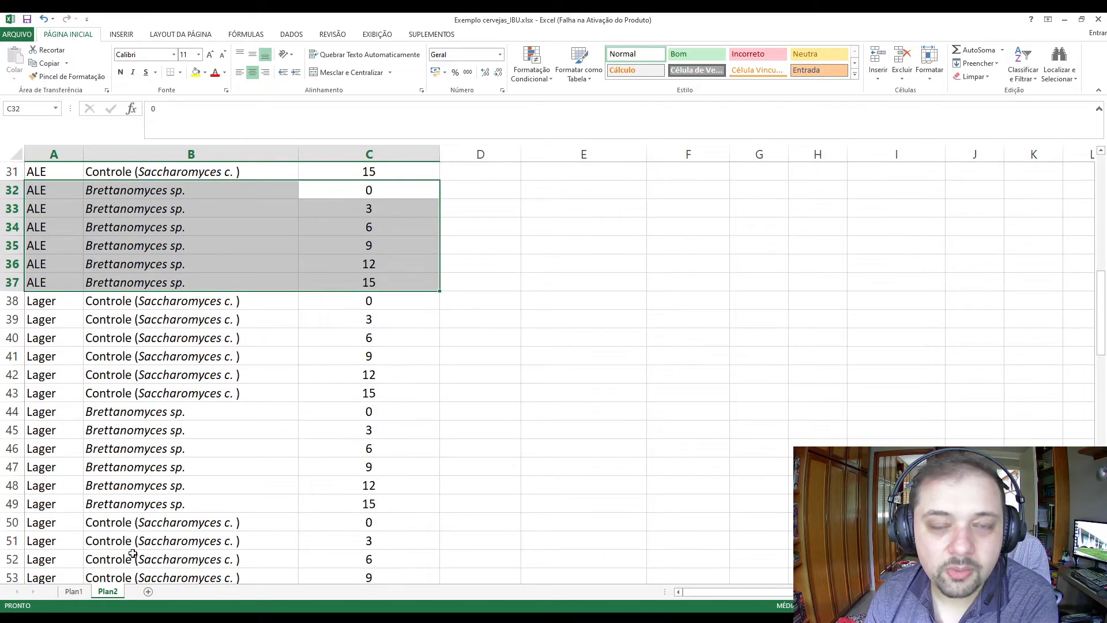
scroll(281, 423, up, 10)
click(271, 357)
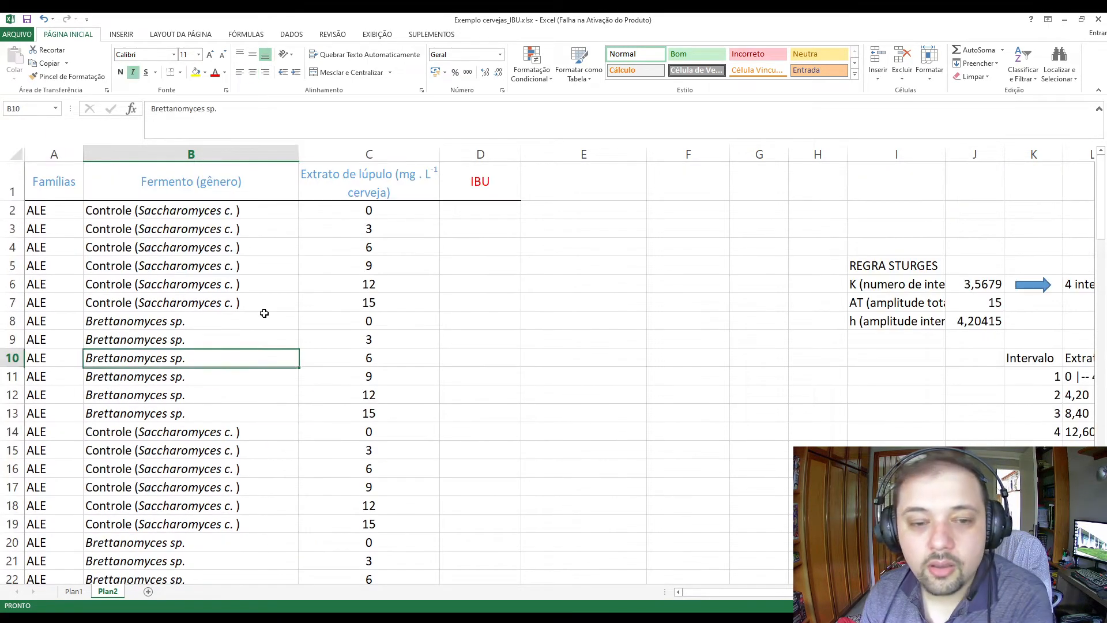
click(305, 212)
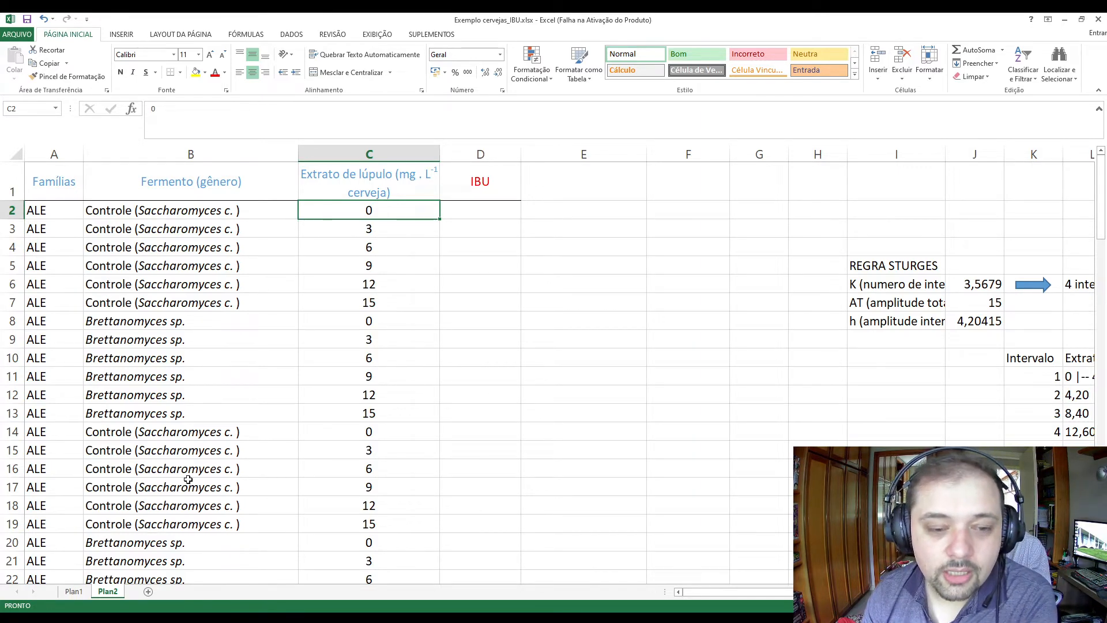
On Plan1, move the method text picture to columns B to D below the data and draw an ellipse about 1.02 by 1.5 cm above it.
click(86, 589)
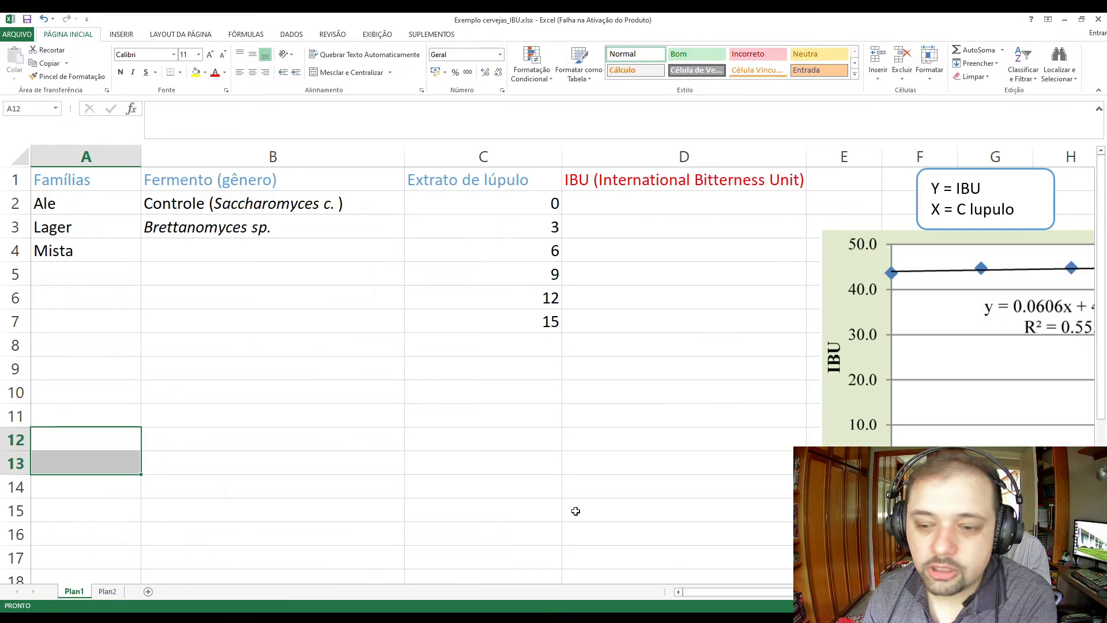
drag(819, 461, 236, 406)
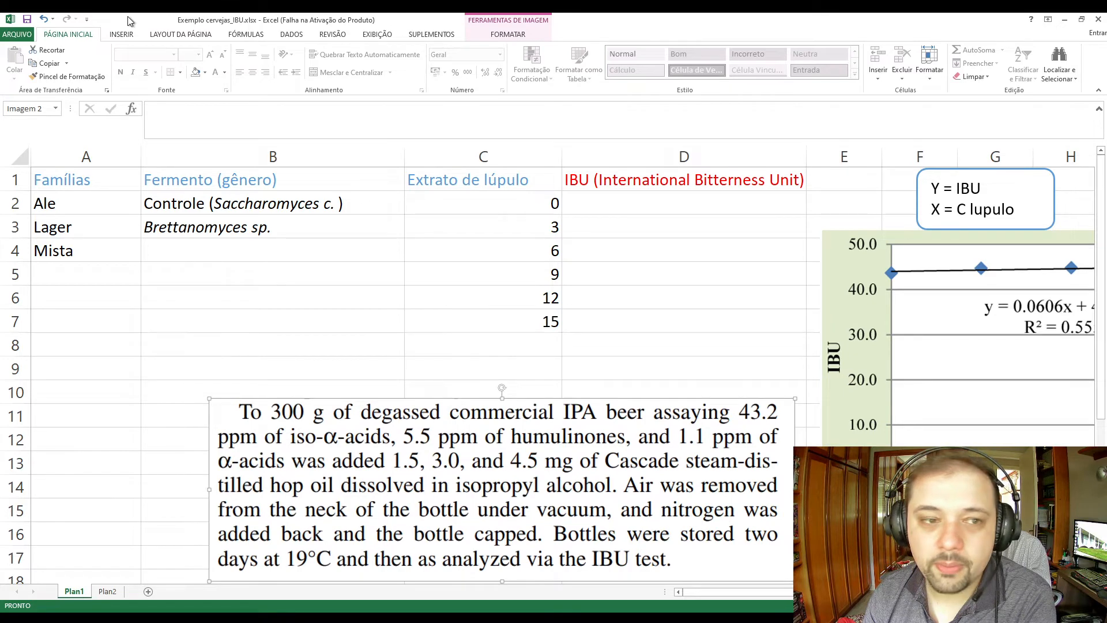
click(121, 34)
click(192, 64)
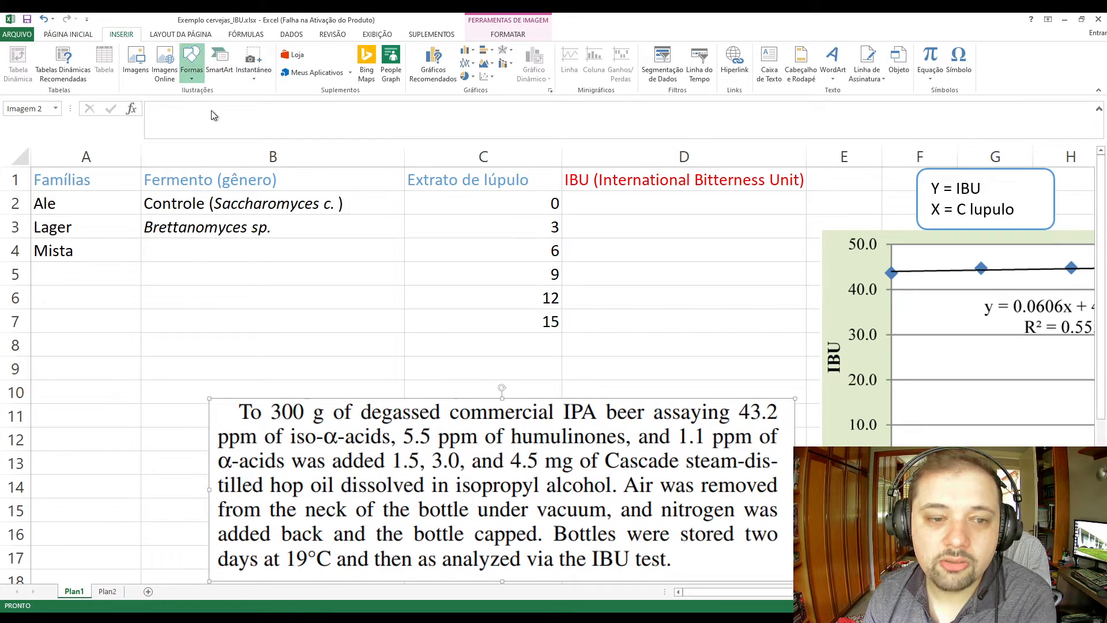
click(229, 109)
drag(454, 332, 523, 379)
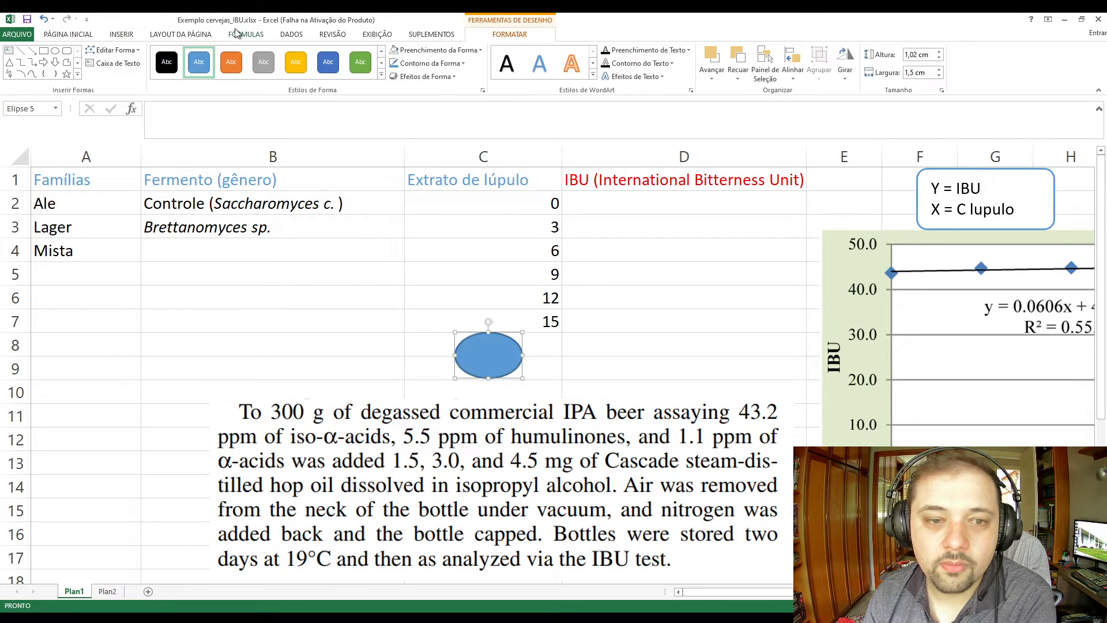
Apply the unfilled orange-outline style to the ellipse, place it over "IPA" in the method text and narrow it to about 1.01 cm.
click(230, 62)
click(381, 74)
click(242, 66)
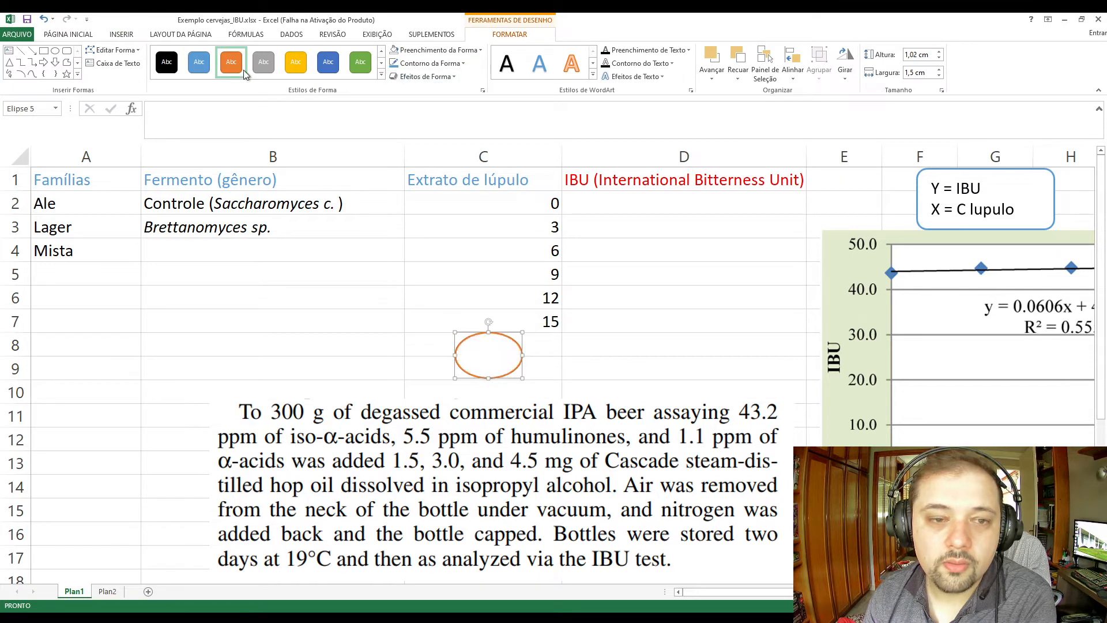
drag(468, 337, 557, 391)
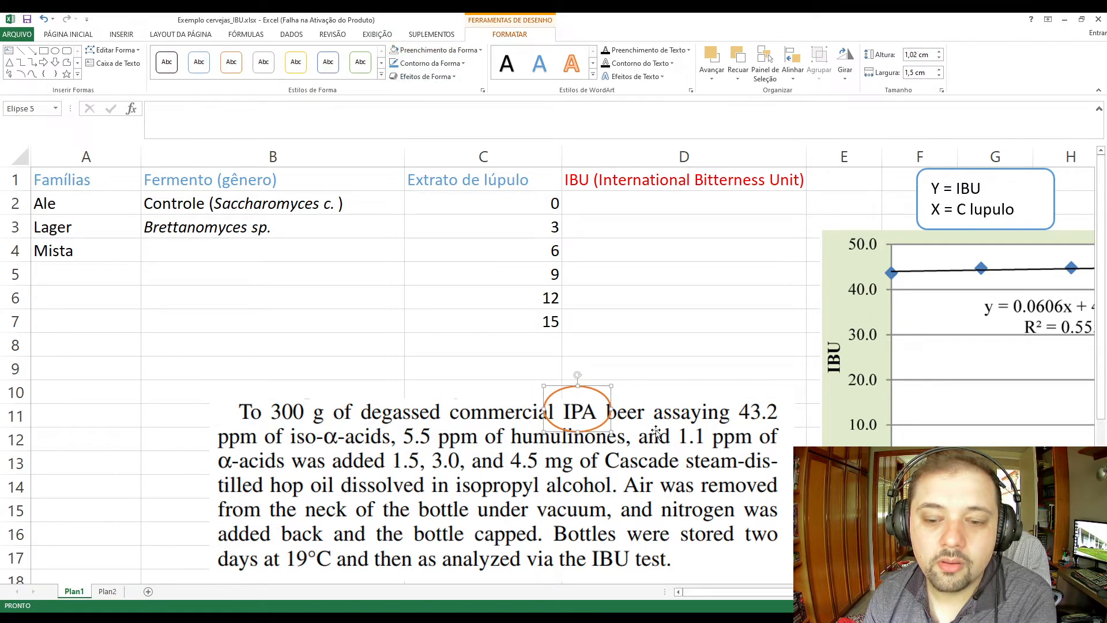
drag(544, 409, 604, 408)
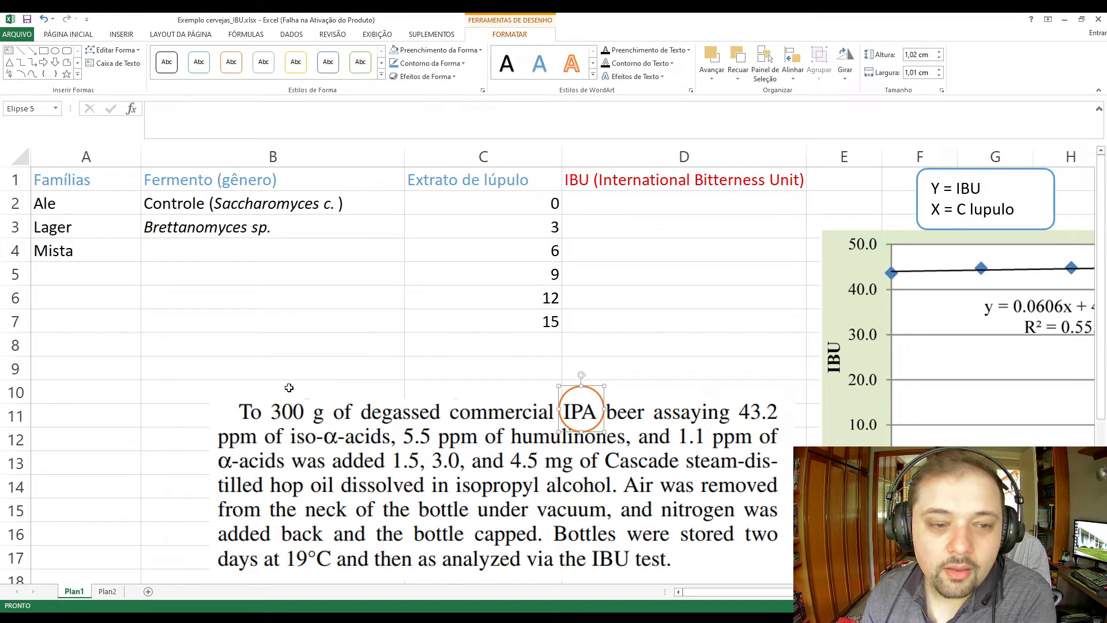
Copy the IBU chart picture from Plan1 and paste it onto Plan2 near cell F9.
click(119, 597)
click(71, 593)
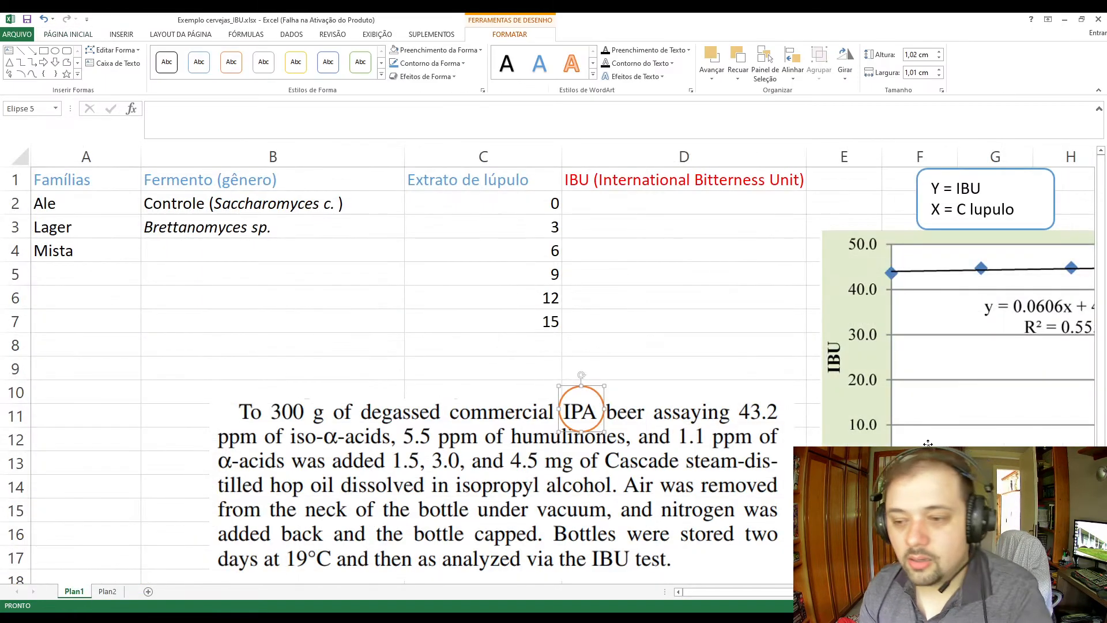
click(928, 443)
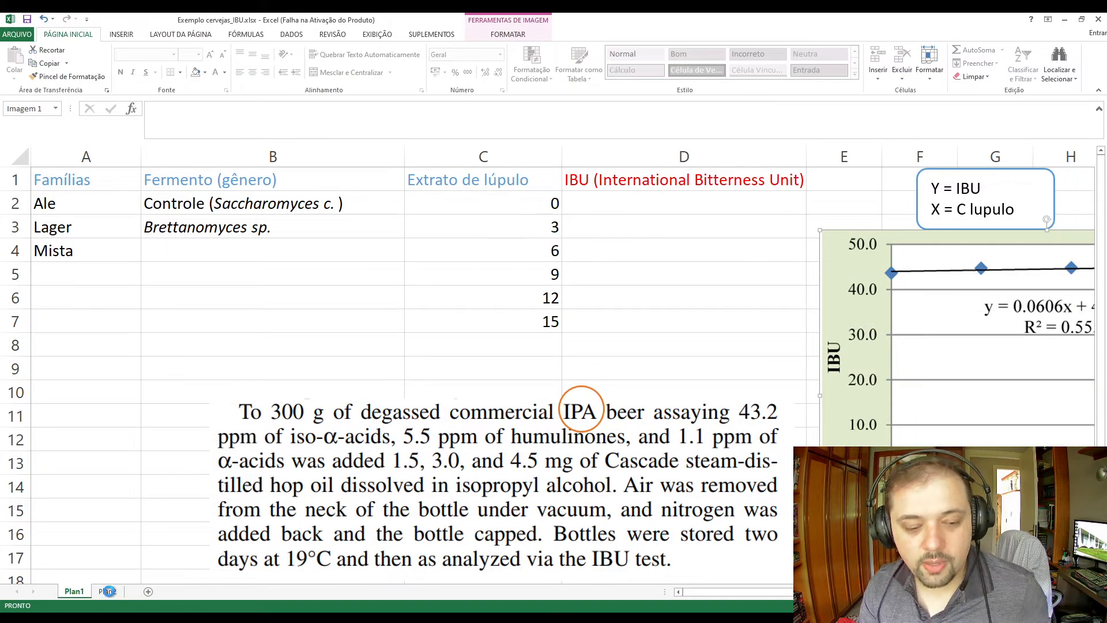
click(107, 591)
click(722, 338)
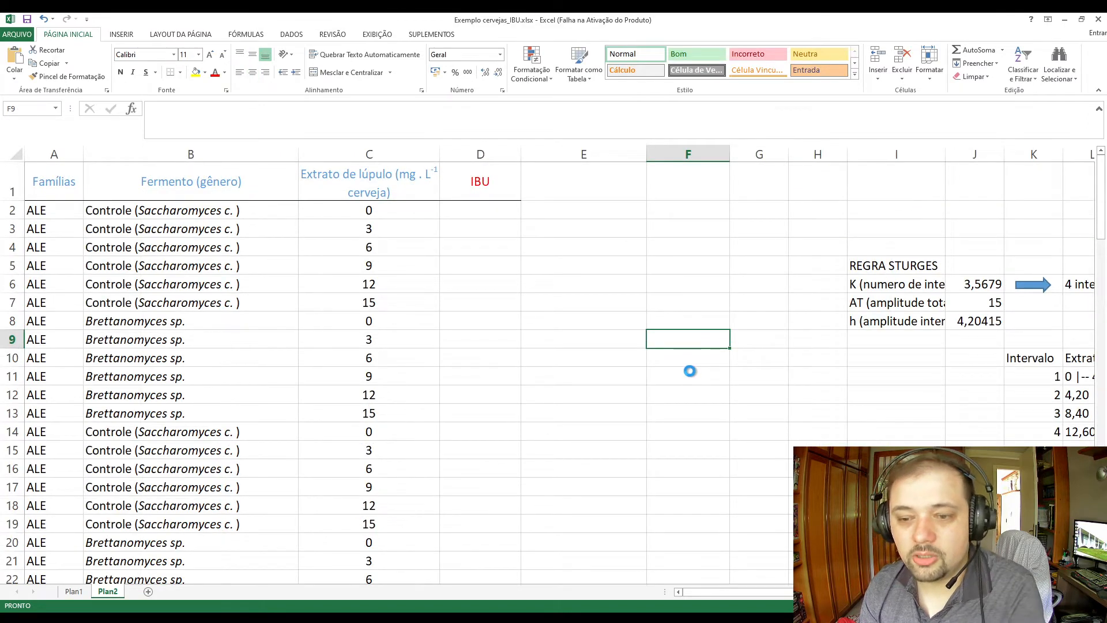
key(ctrl+v)
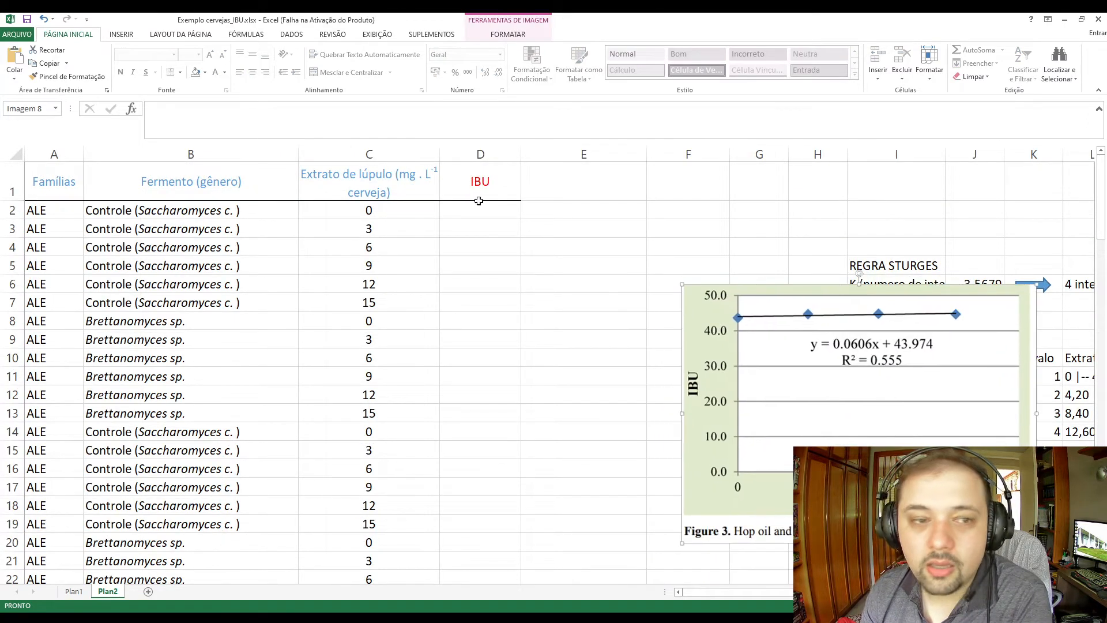
click(590, 223)
click(756, 382)
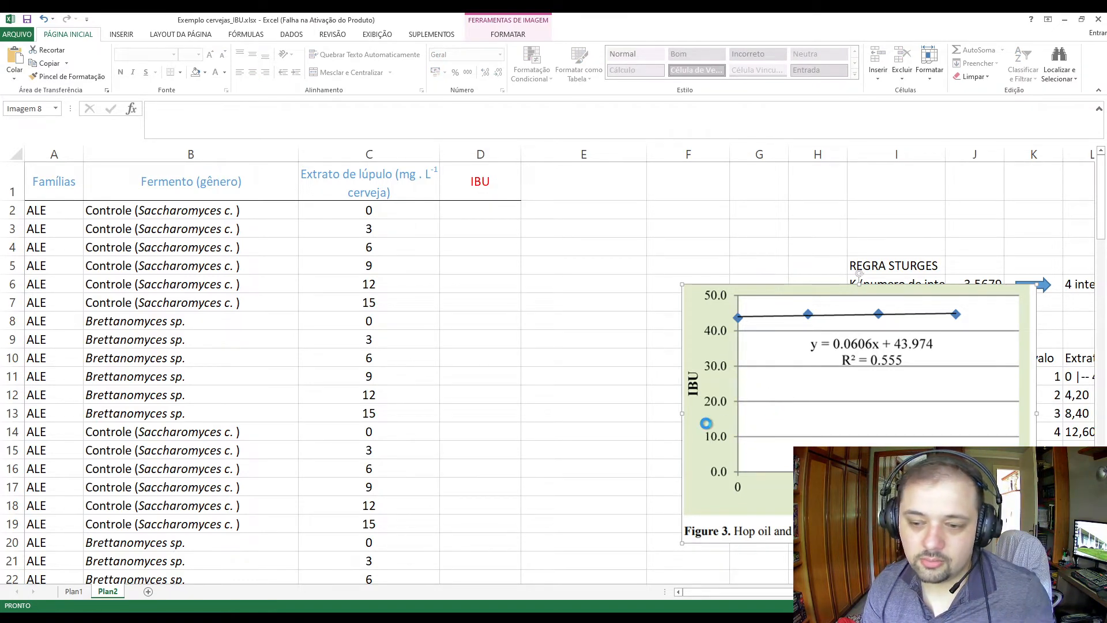
Paste a second hop oil chart on Plan2, crop it to the equation y = 0.0606x + 43.974, enlarge it and place it across columns E to J.
key(ctrl+v)
drag(818, 412, 380, 356)
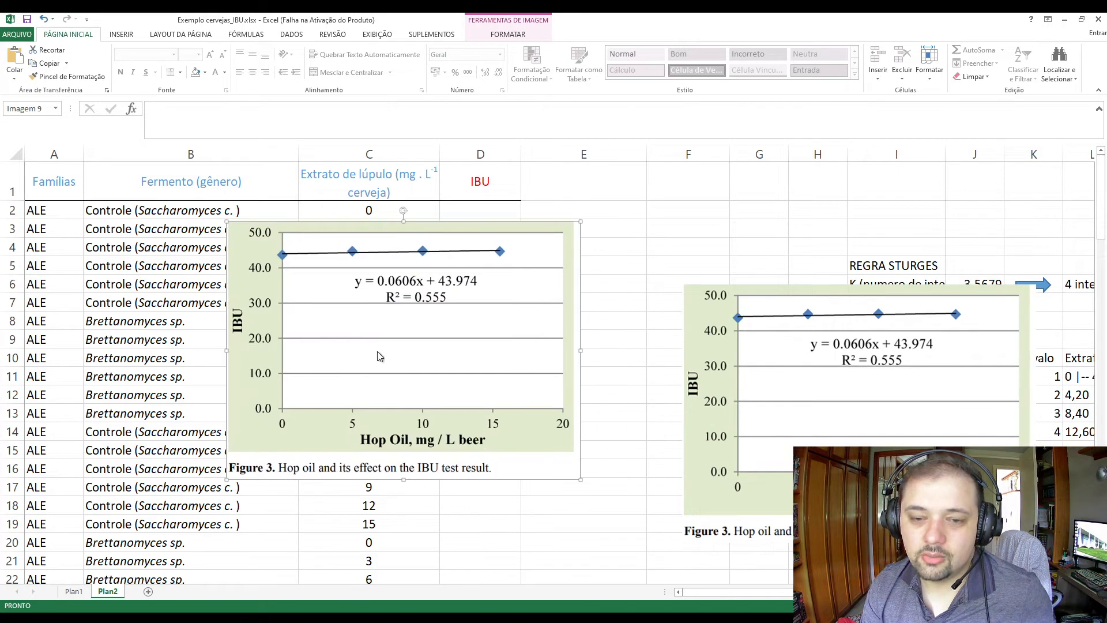
click(227, 222)
drag(227, 223, 353, 273)
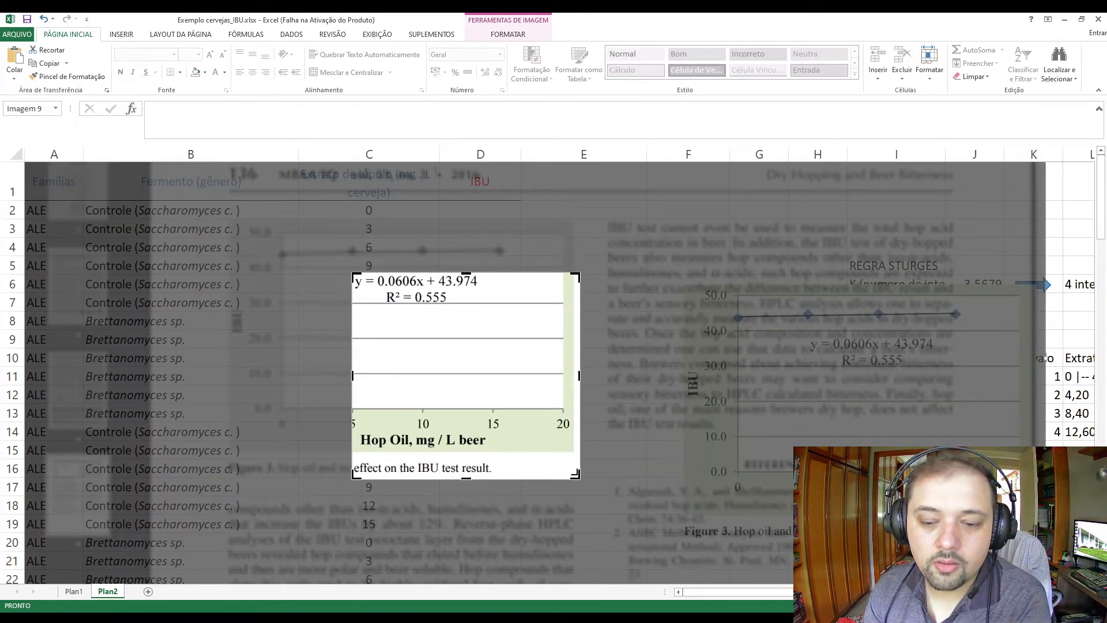
drag(575, 474, 837, 196)
key(Escape)
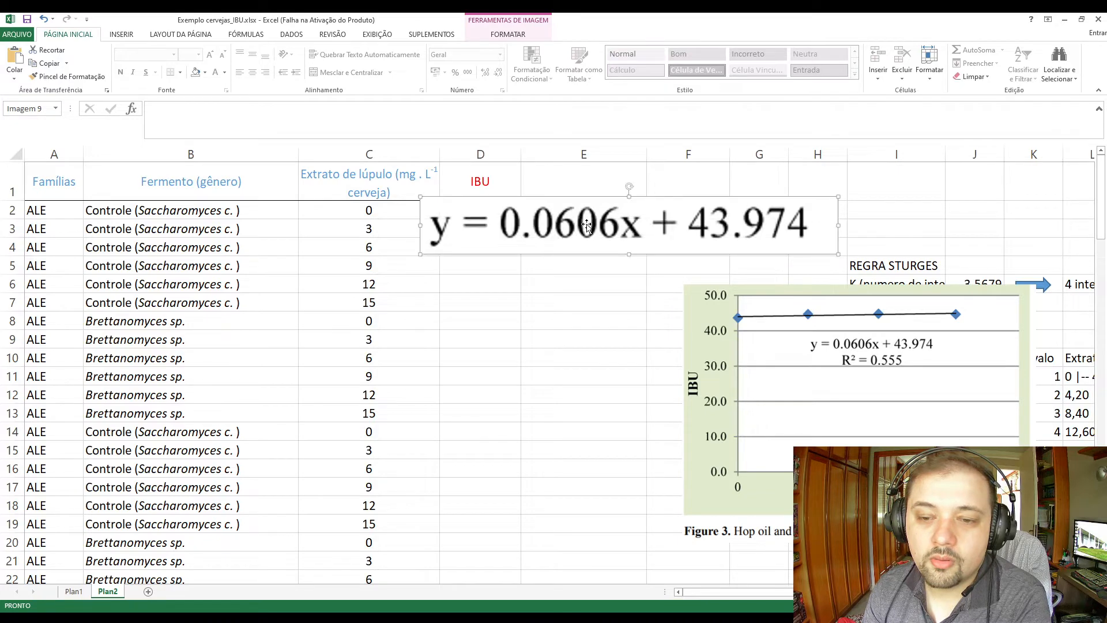
drag(587, 225, 715, 211)
Delete the uncropped hop oil chart picture from Plan2, keeping the cropped equation.
click(696, 423)
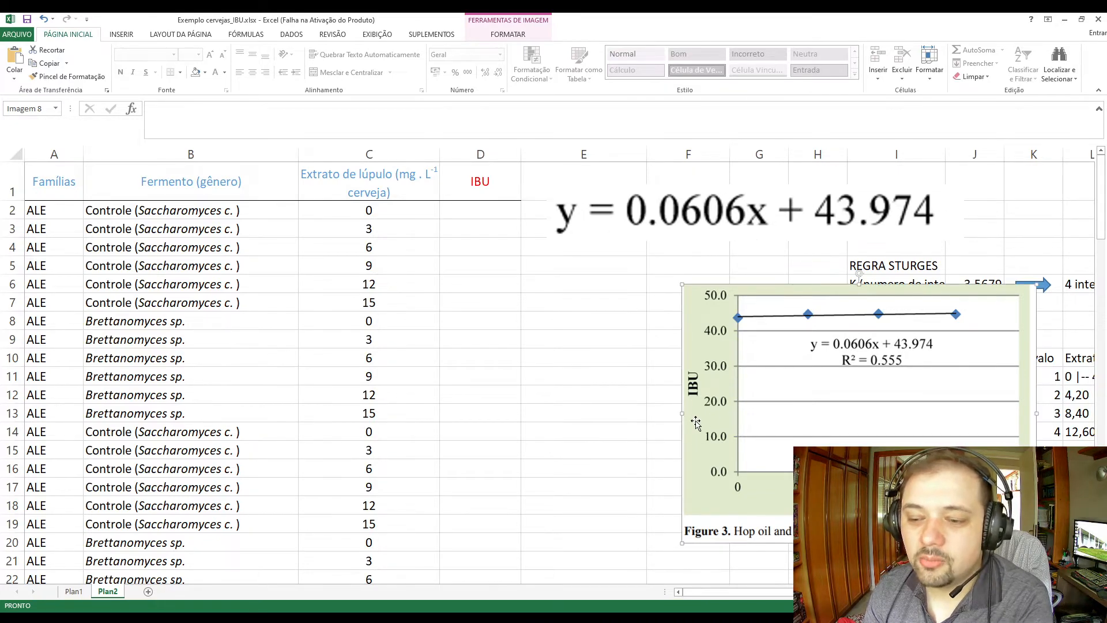
key(Delete)
scroll(617, 371, down, 4)
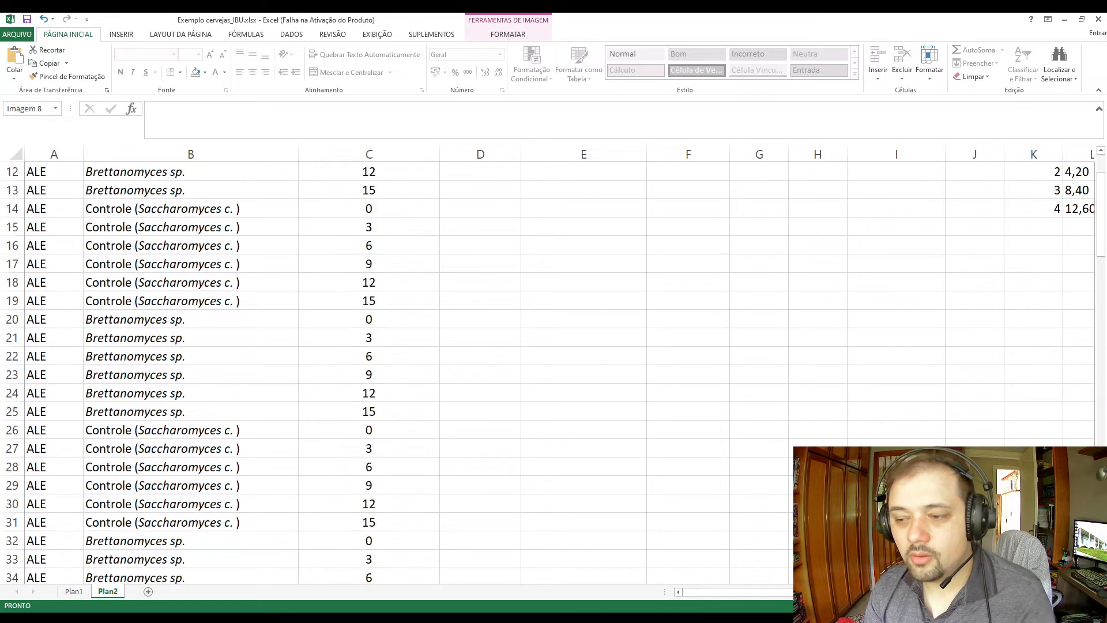
scroll(618, 371, up, 4)
click(560, 354)
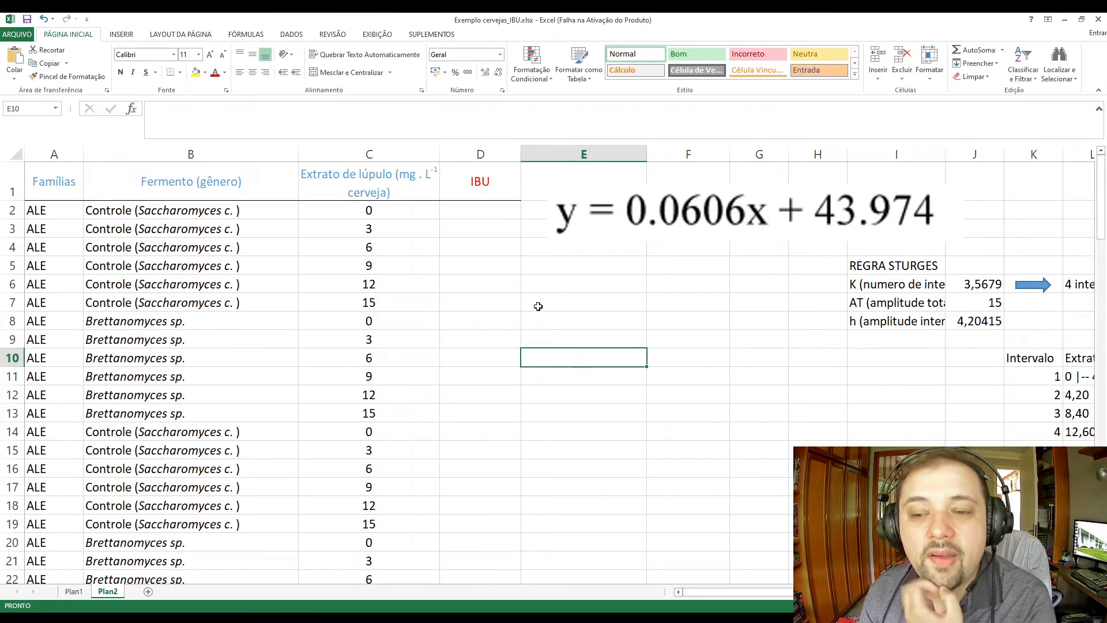
click(531, 283)
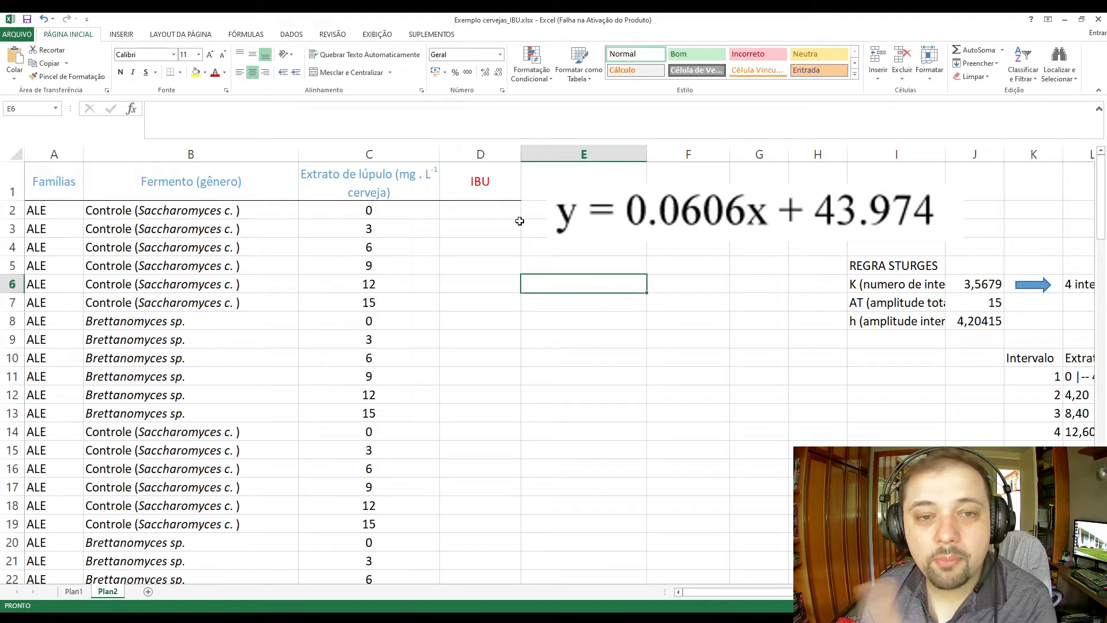
Examine the hop extract levels in C2:C7 and the empty IBU column in relation to the regression equation.
drag(392, 211, 435, 302)
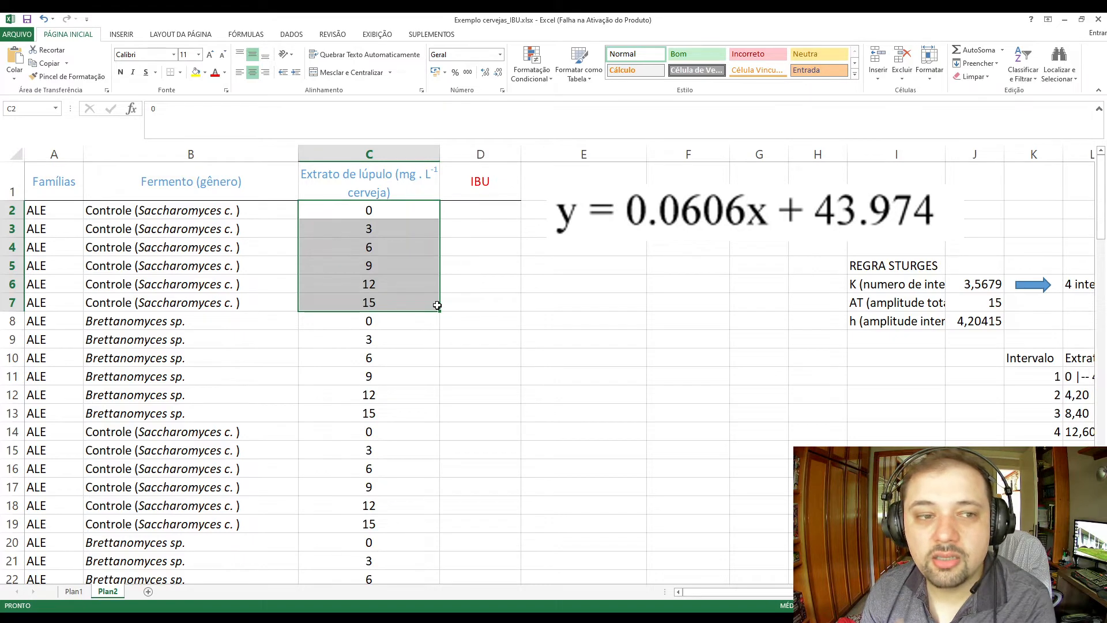
click(406, 258)
drag(406, 211, 408, 305)
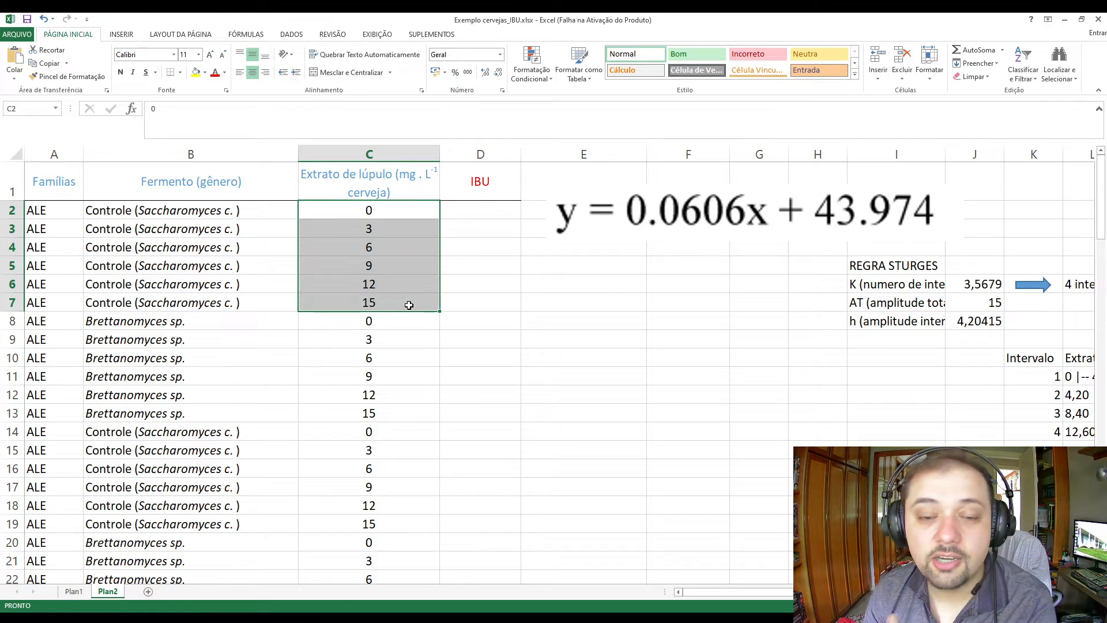
click(409, 306)
click(386, 207)
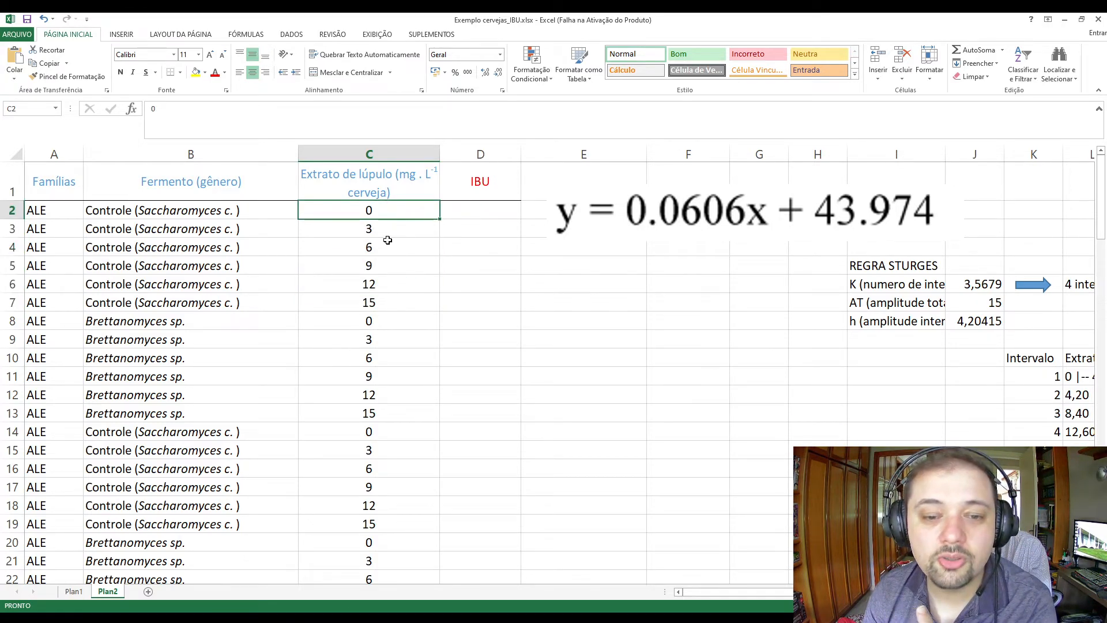
click(389, 269)
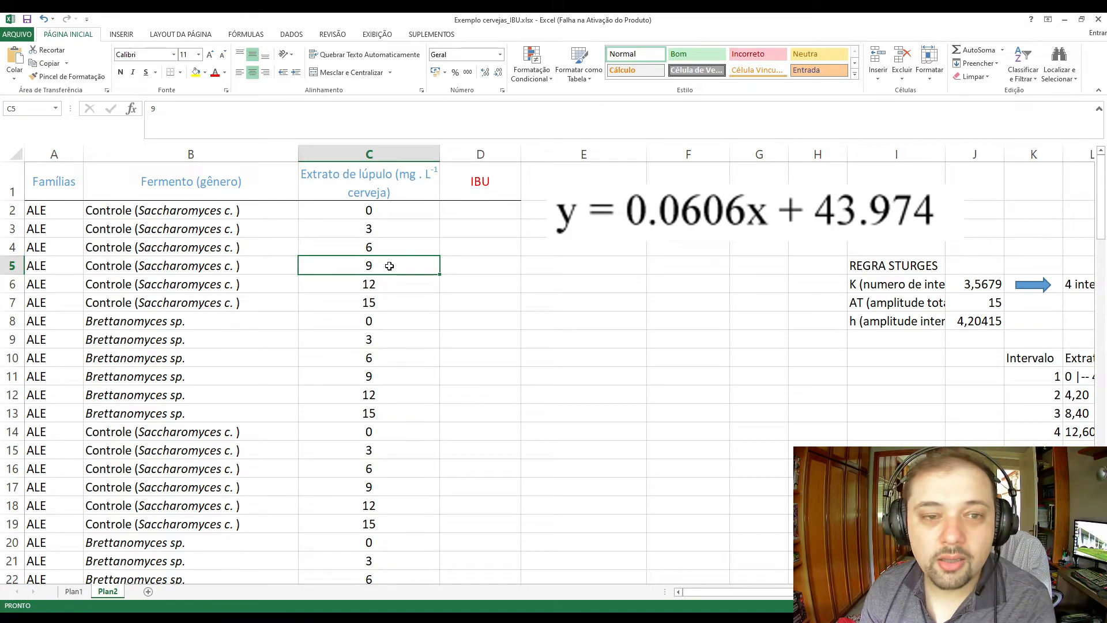
drag(382, 206, 391, 295)
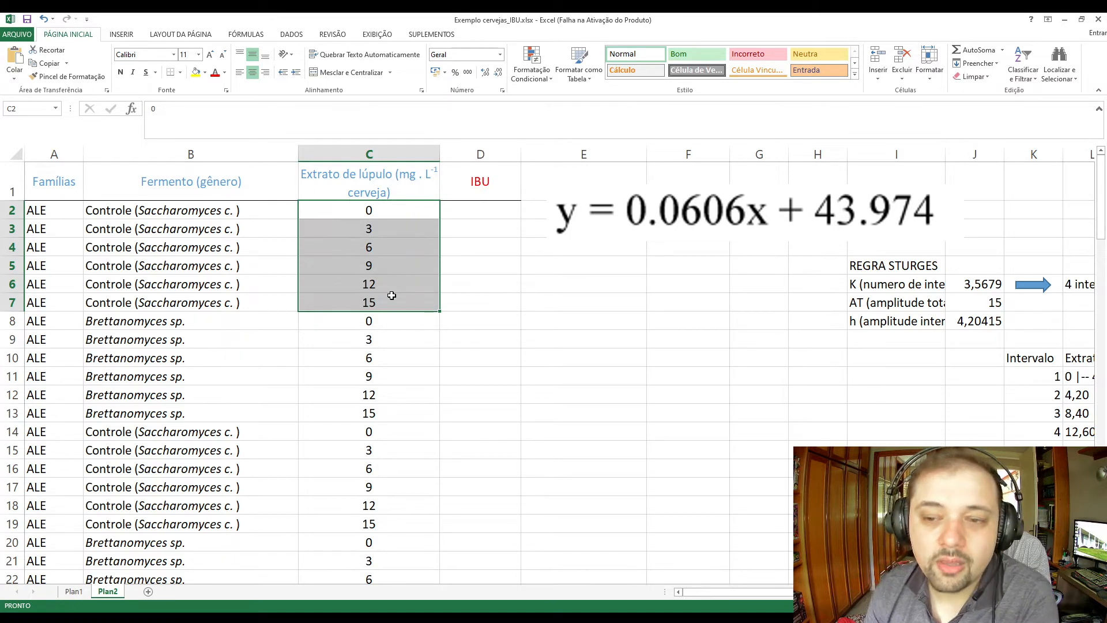
key(Right)
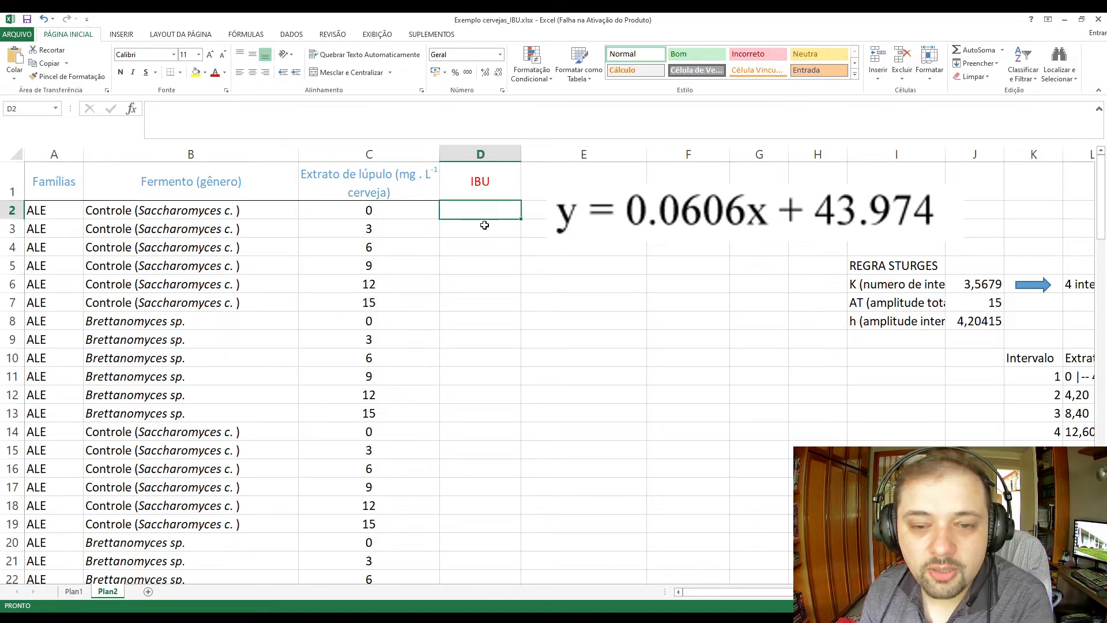
click(488, 183)
click(486, 210)
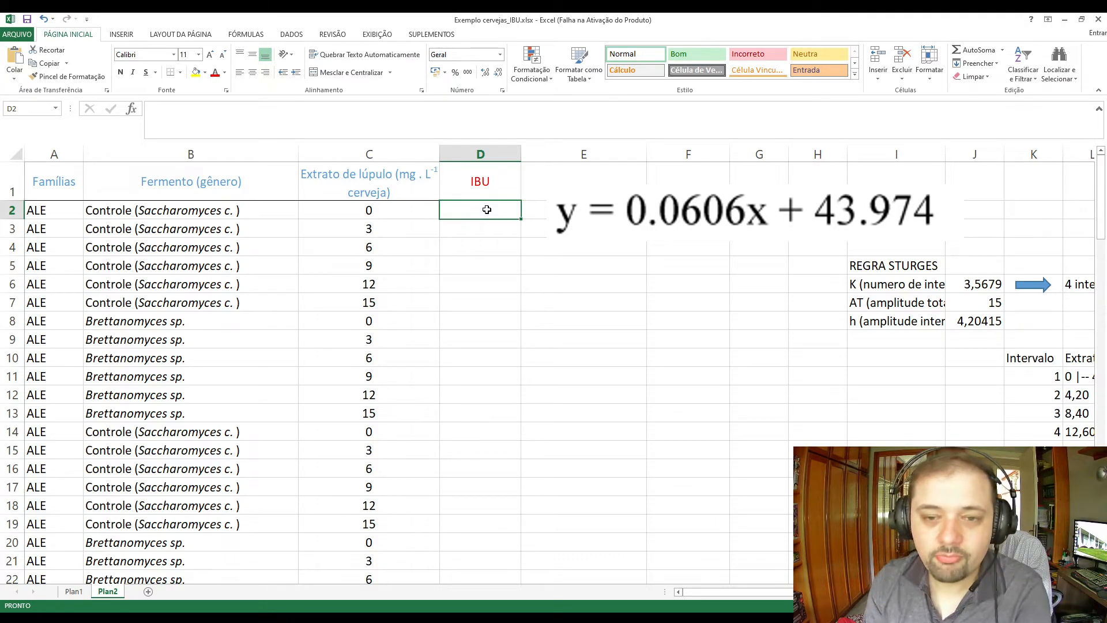
Copy the hop oil chart with its "Y = IBU, X = C lupulo" box from Plan1 and place them below the equation on Plan2.
click(74, 591)
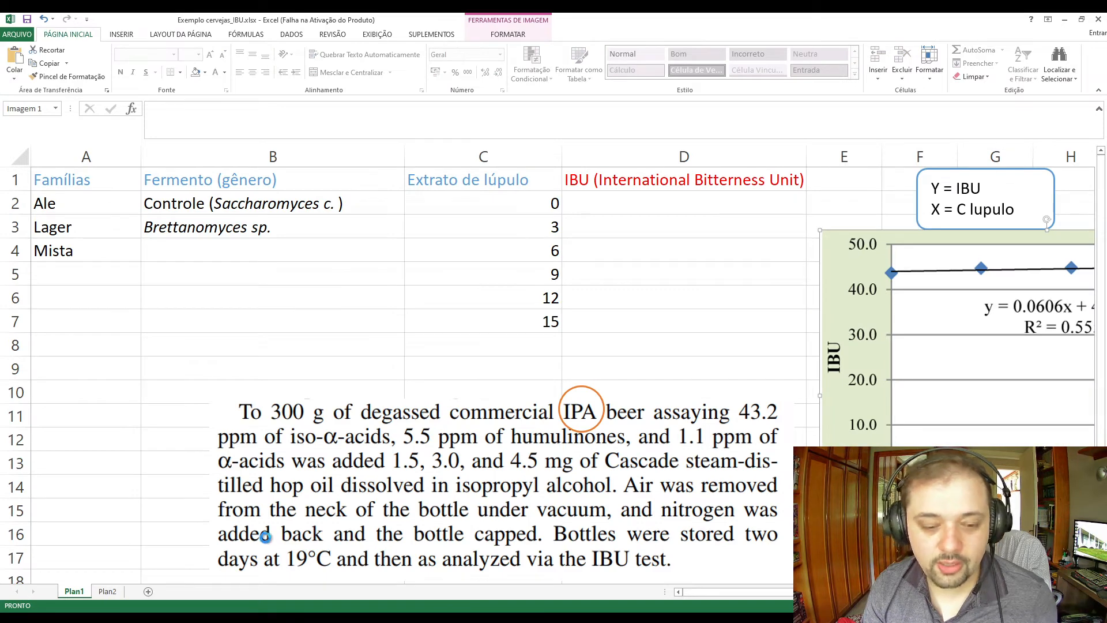
click(921, 209)
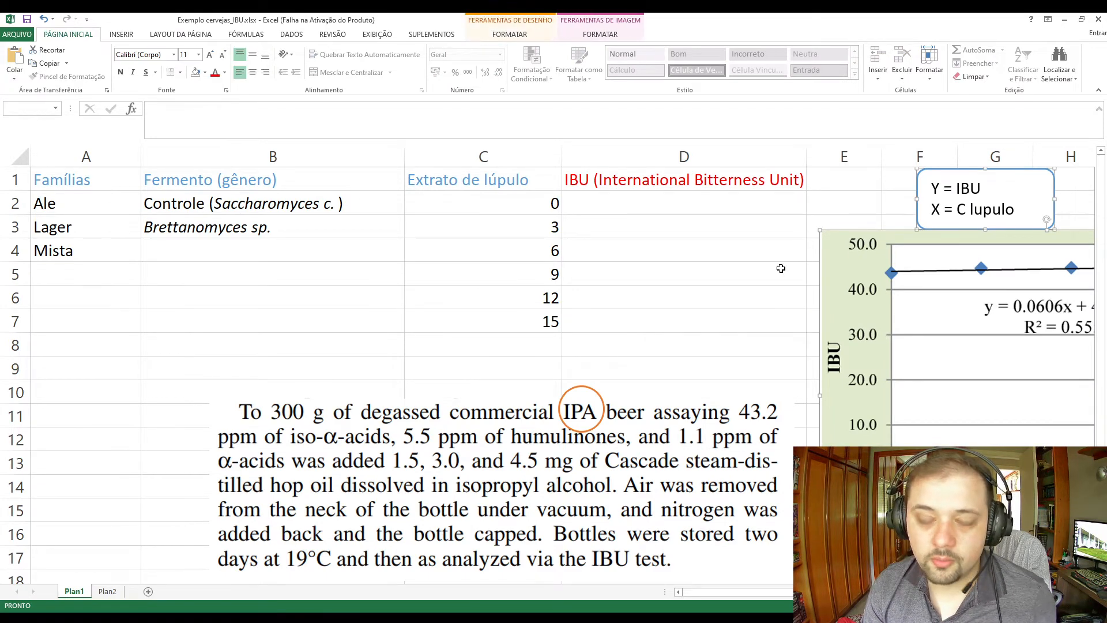
click(108, 592)
click(687, 450)
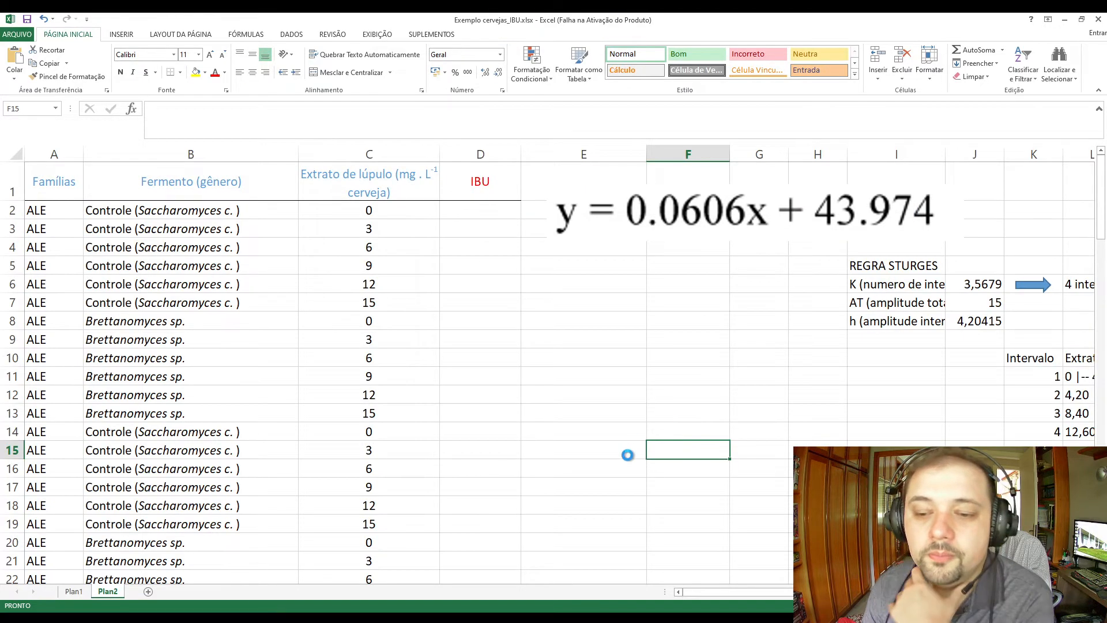
key(ctrl+v)
drag(662, 513, 587, 340)
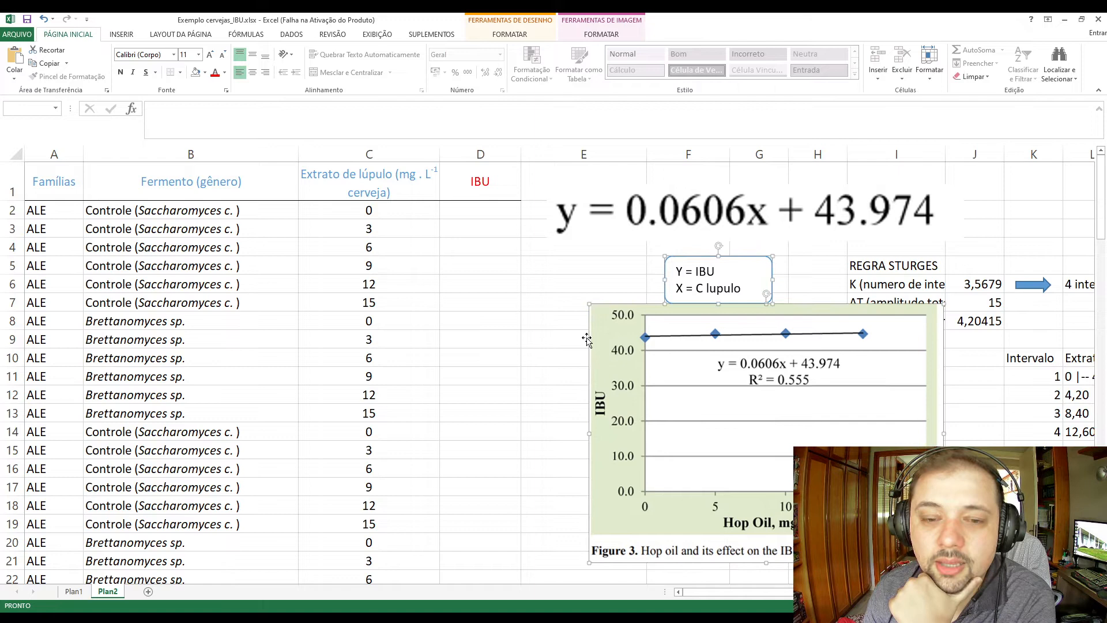
click(507, 326)
click(470, 209)
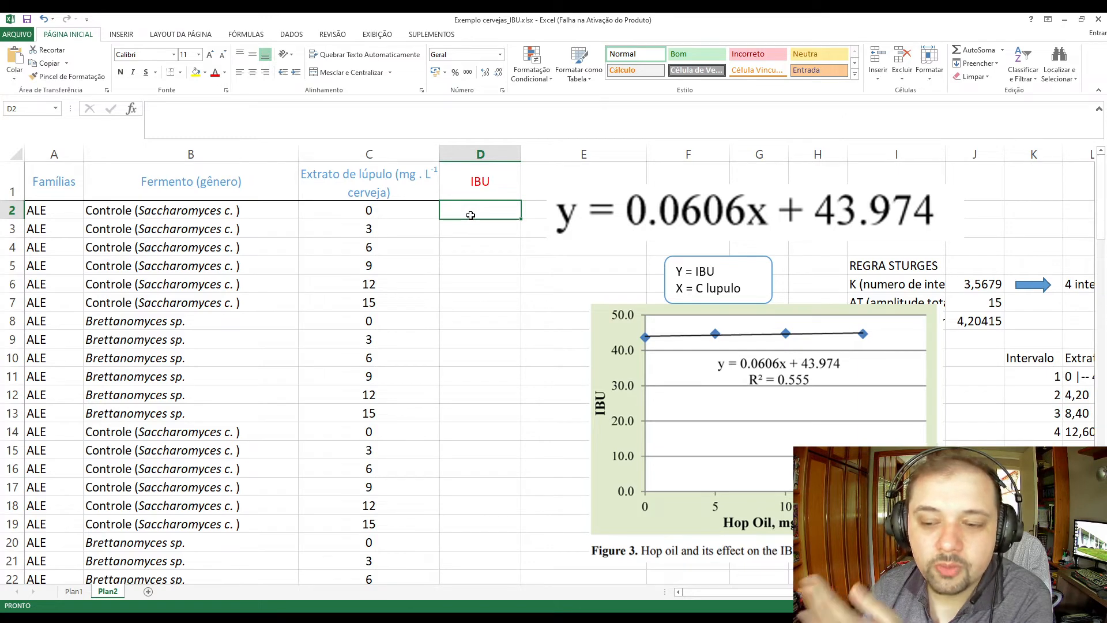
text(=)
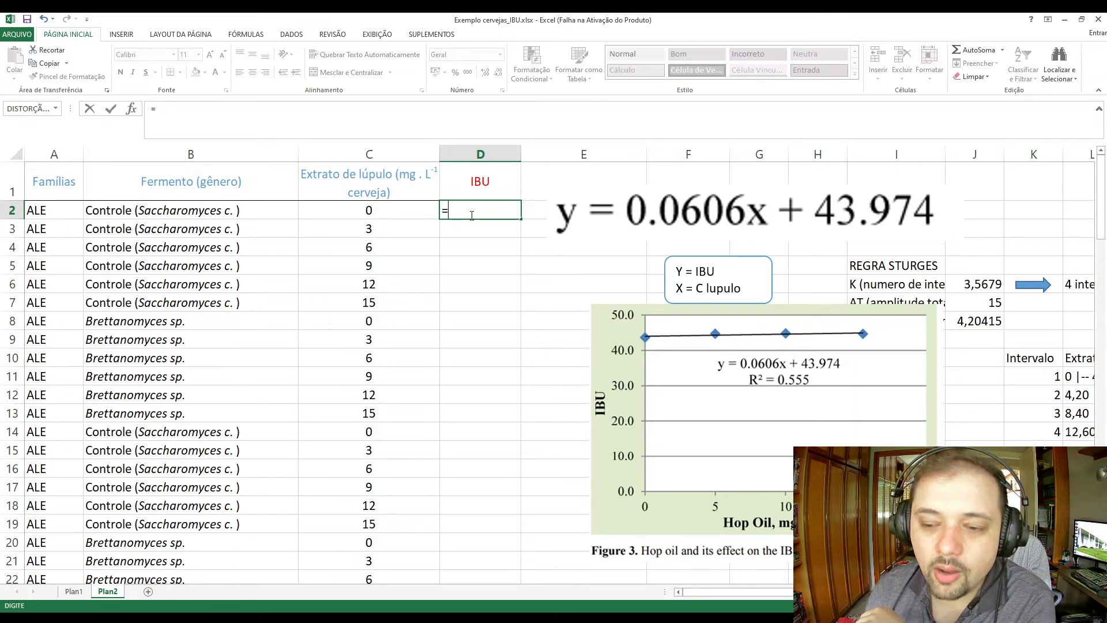
text(0,0)
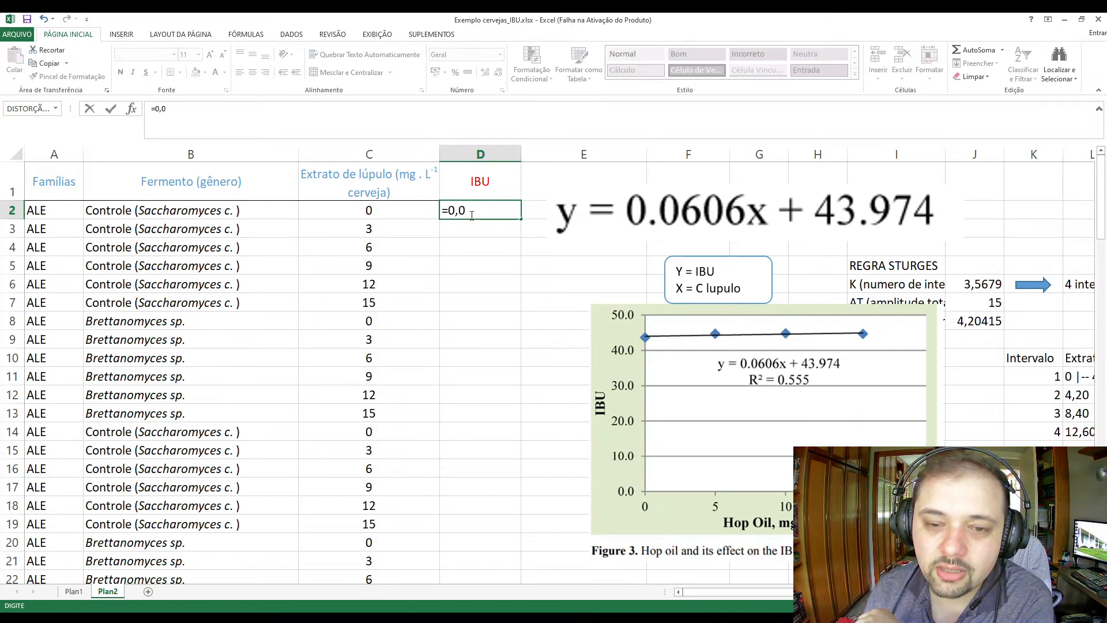
text(606)
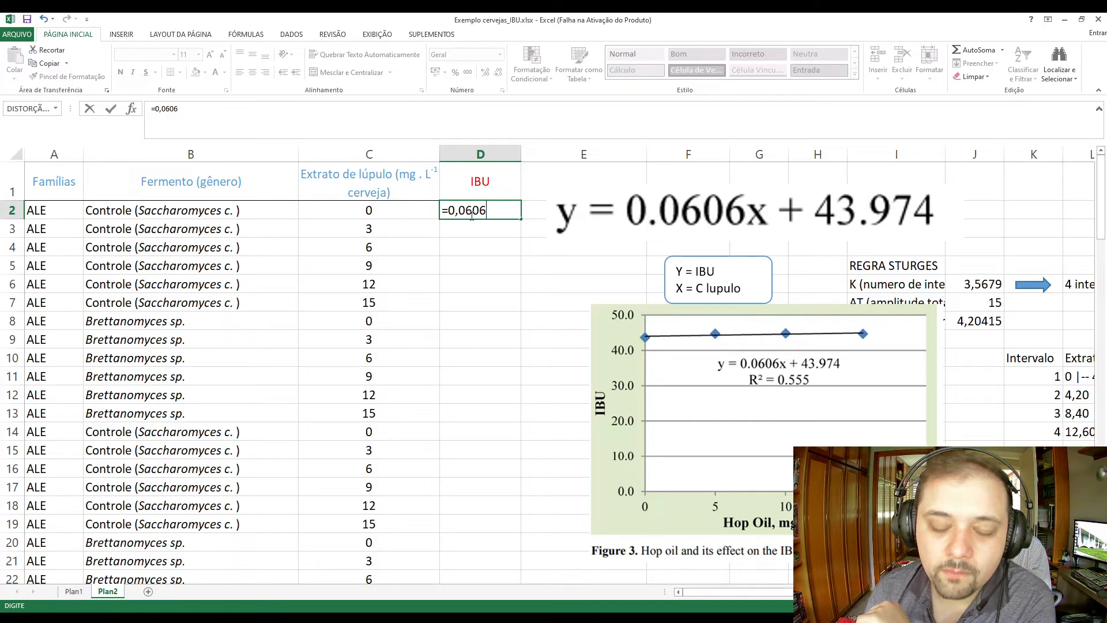
key(Left)
key(Left)
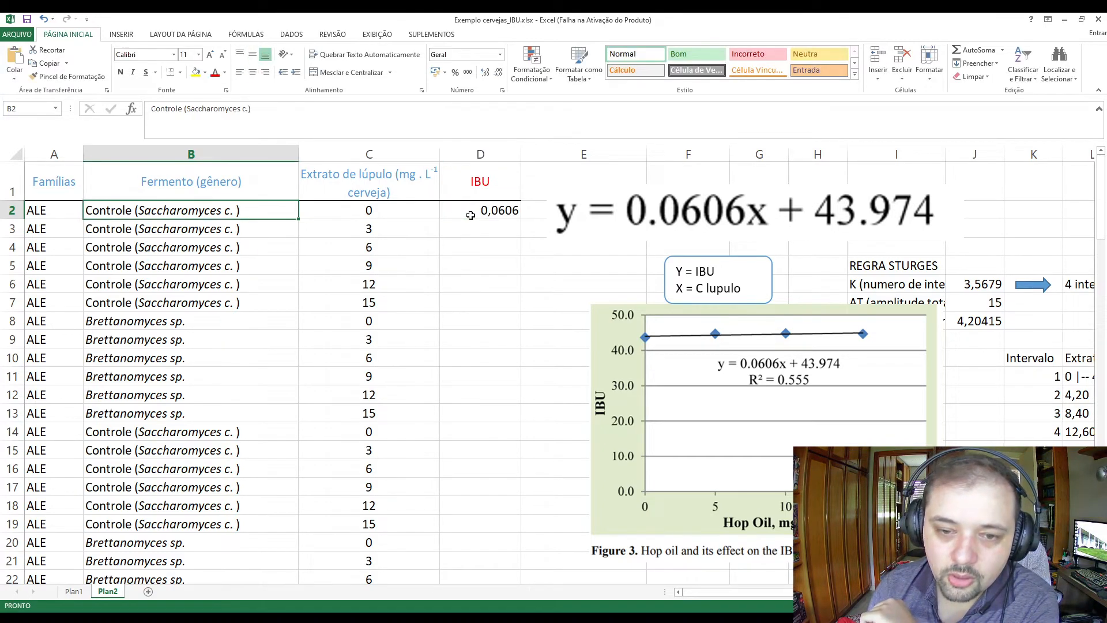
Enter the IBU formula =(0,0606*C2)+43,974 in cell D2.
key(Right)
key(Right)
text(=)
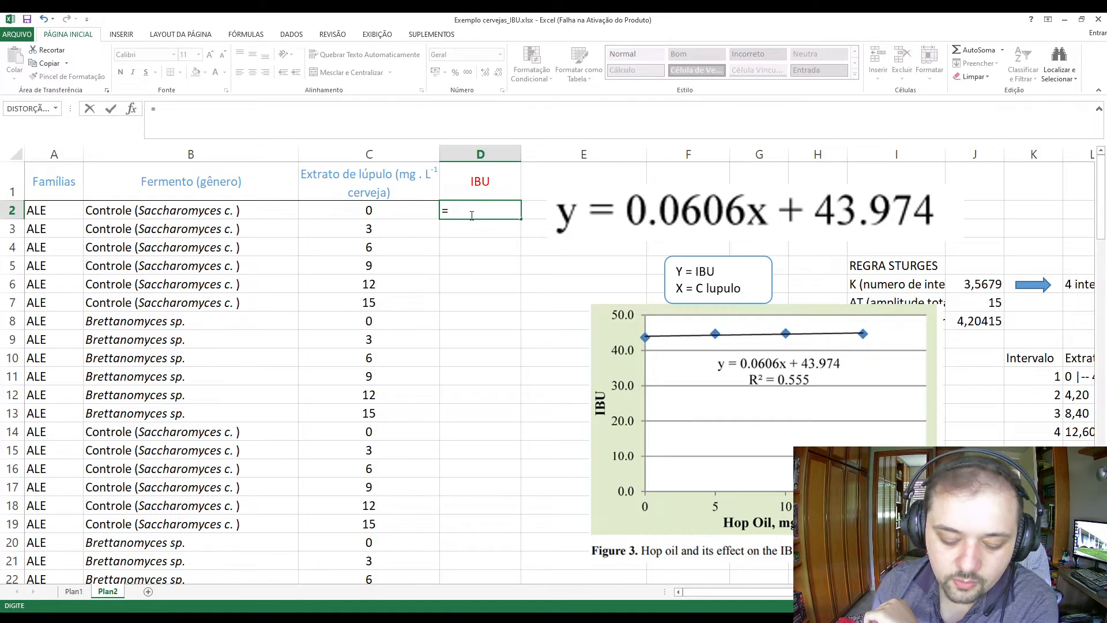
text((0,0606)
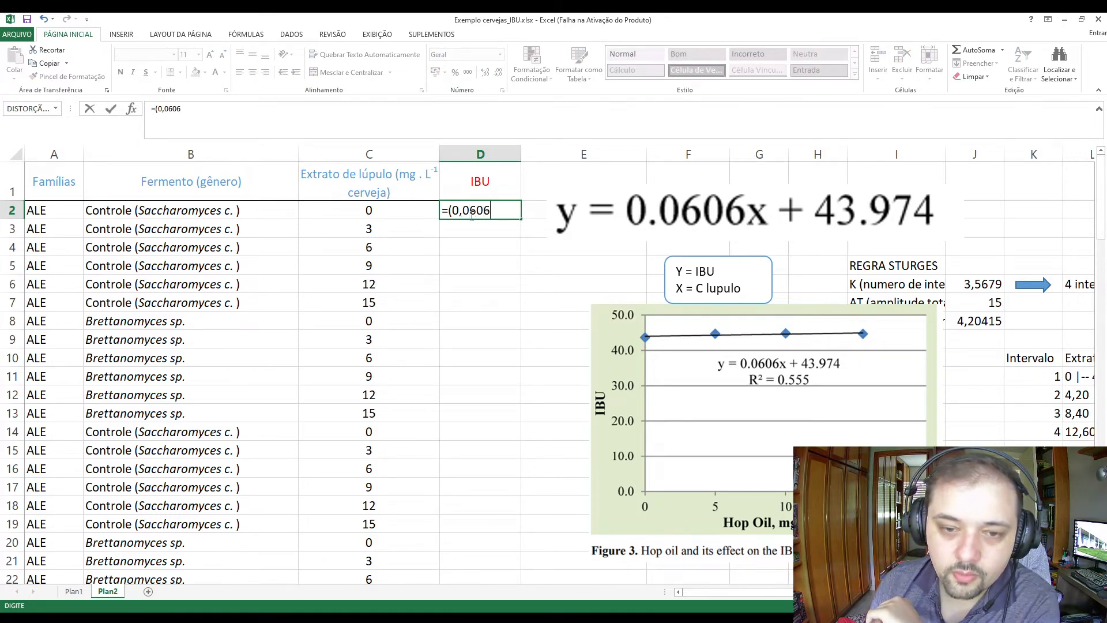
text(*x)
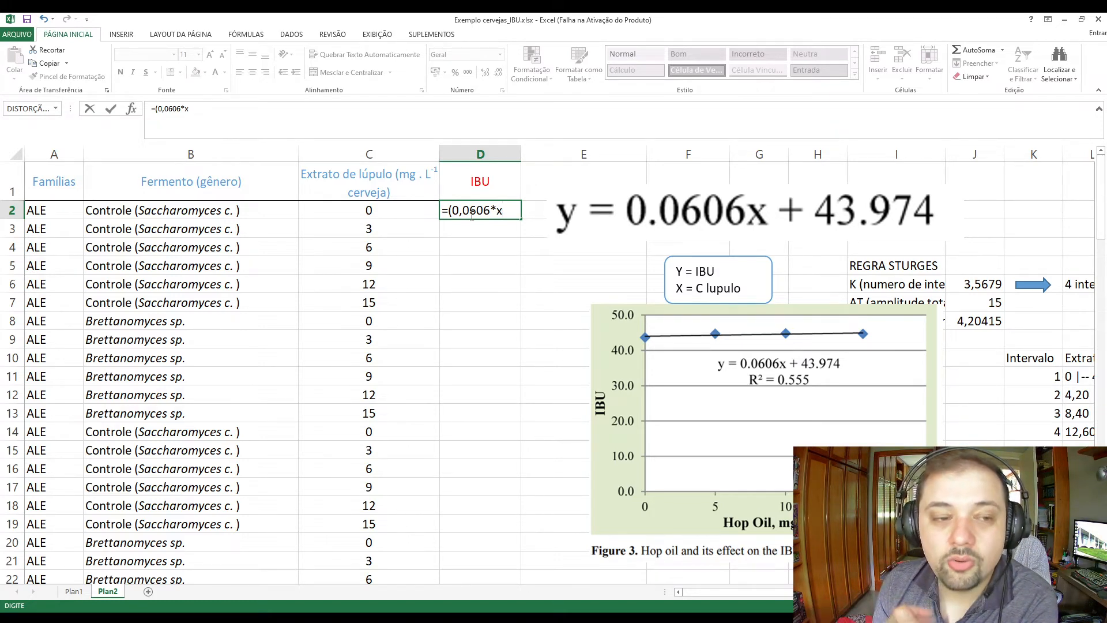
key(BackSpace)
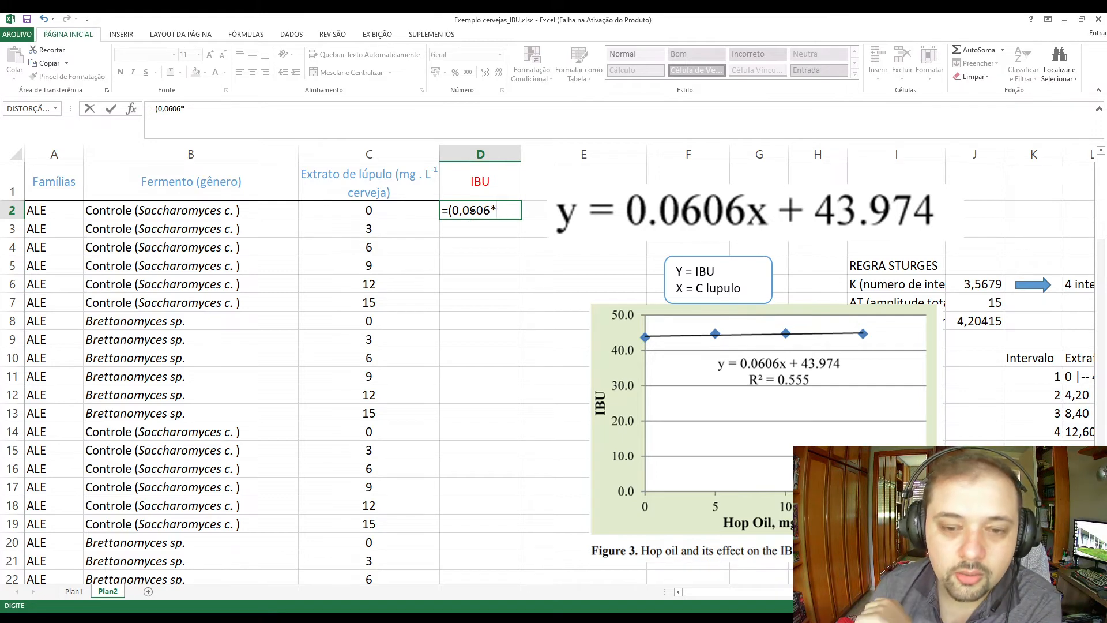
click(385, 213)
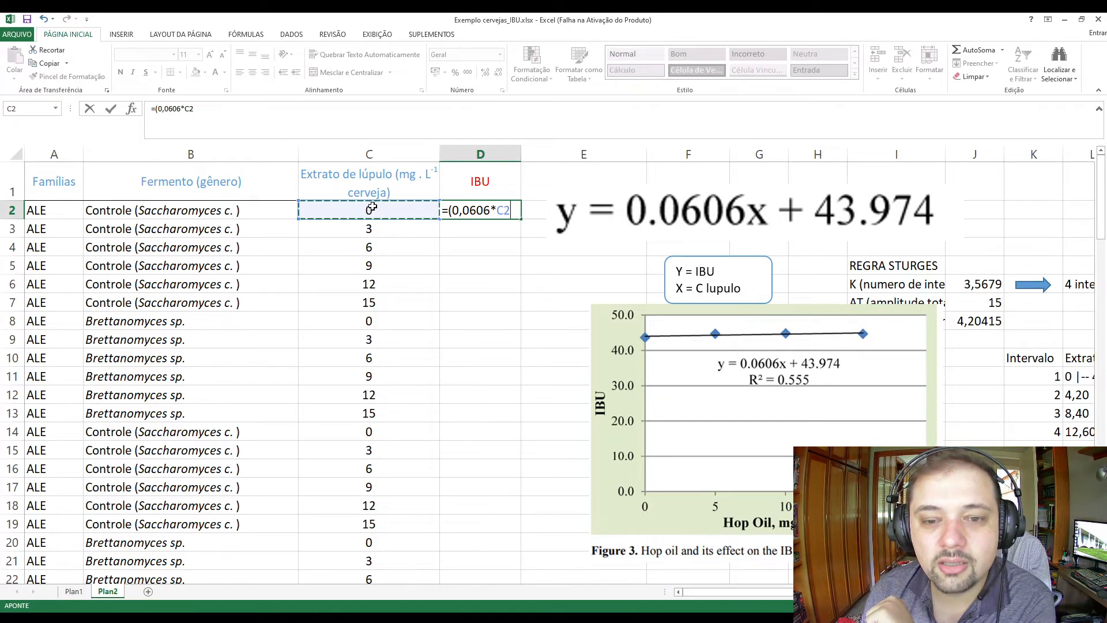
text())
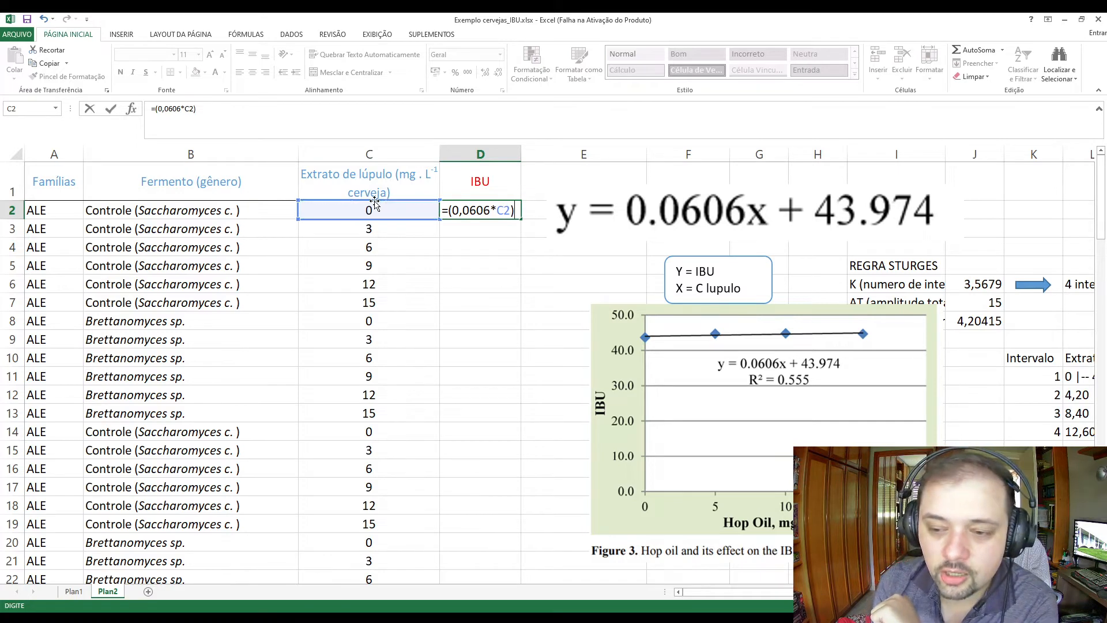
text(+43974)
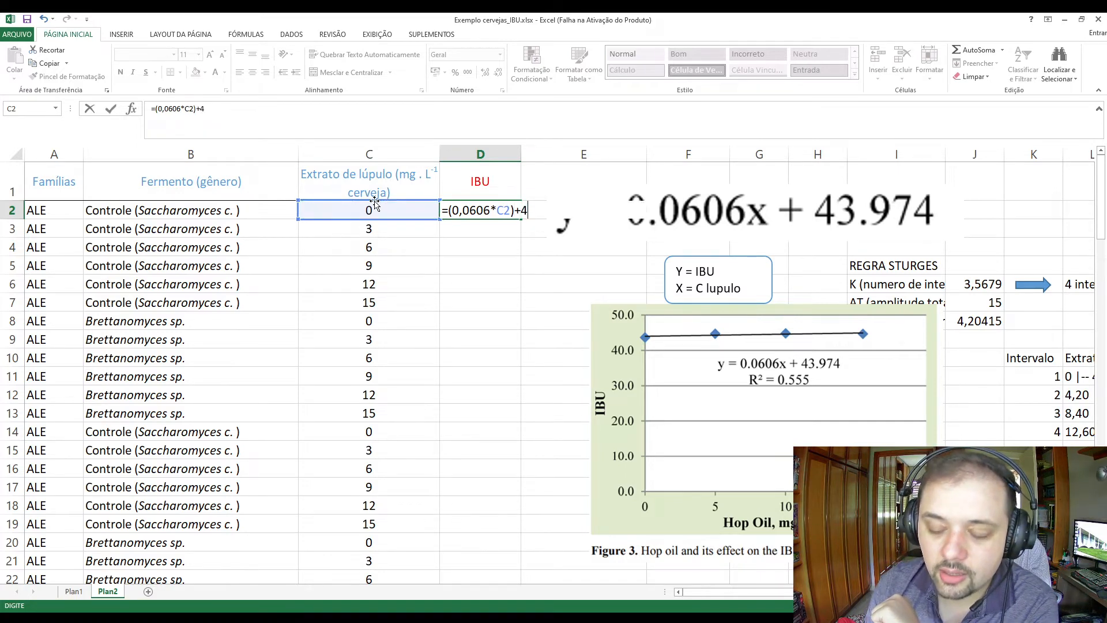
key(BackSpace)
key(BackSpace)
key(BackSpace)
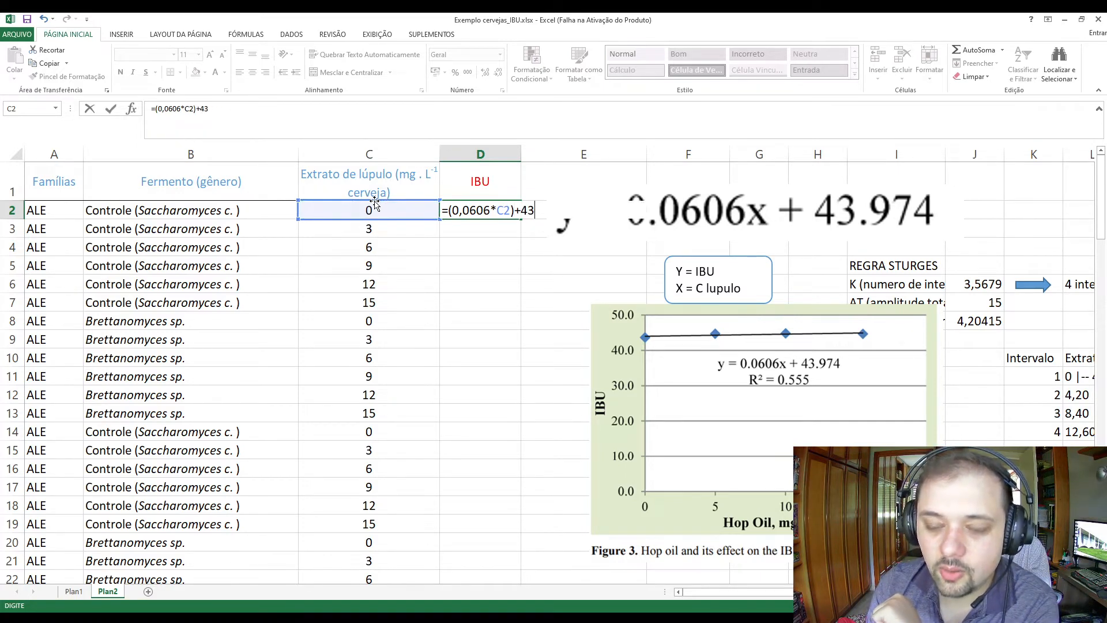
text(,974)
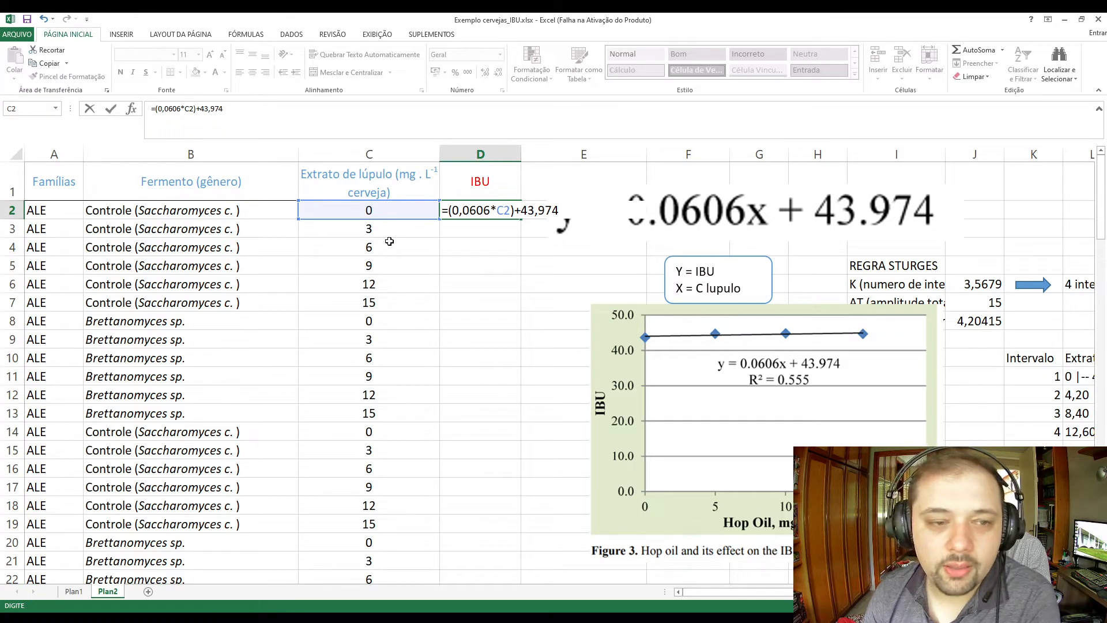
key(Return)
key(Up)
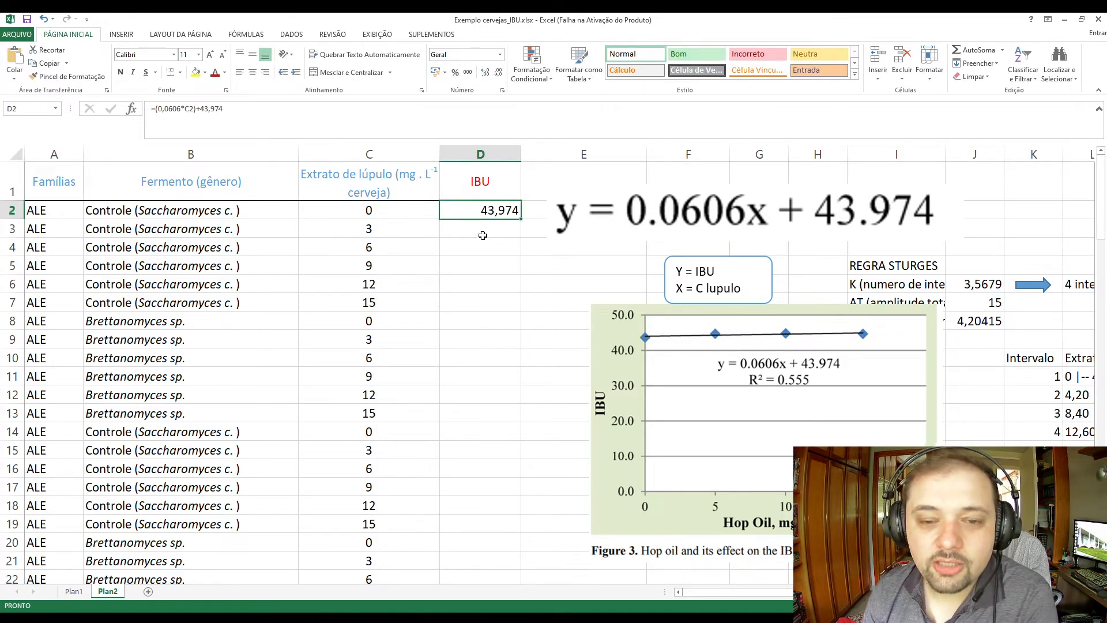
click(371, 212)
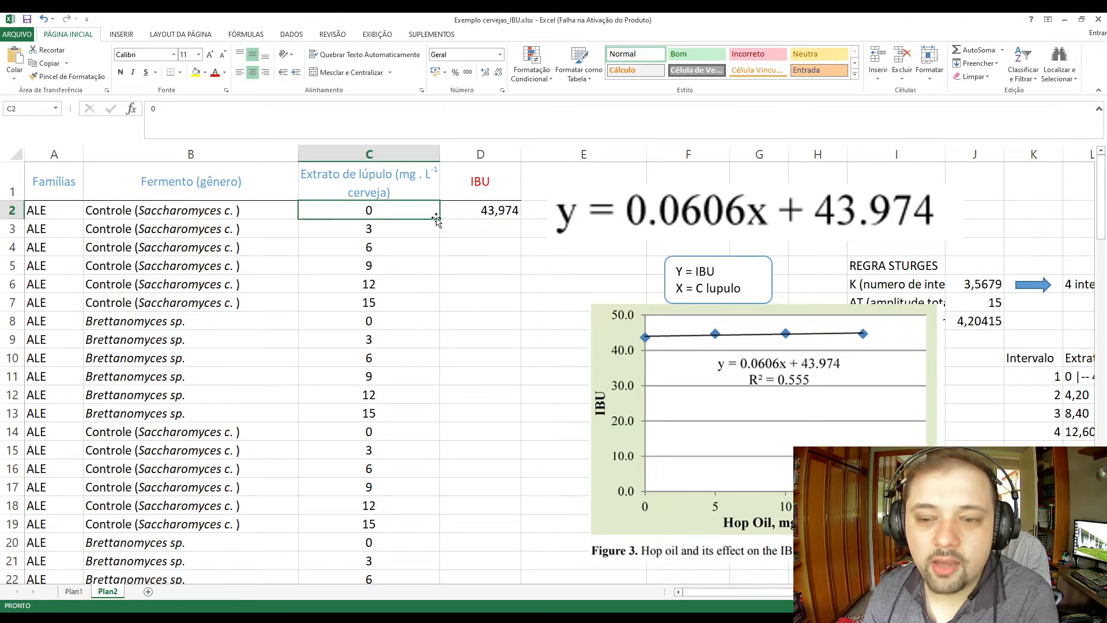
click(679, 292)
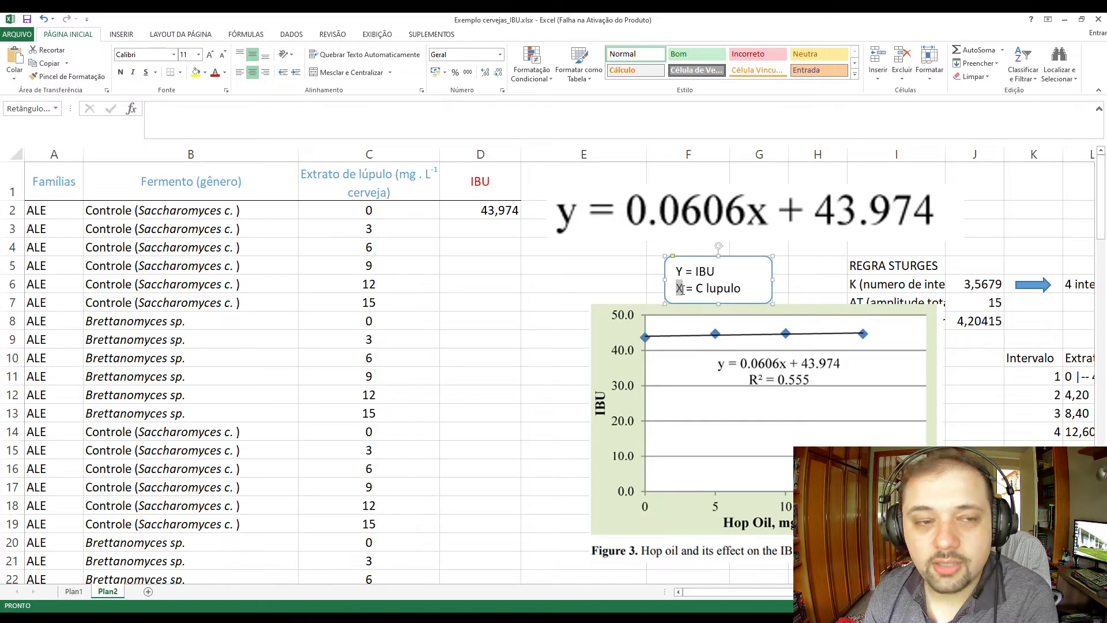
click(758, 361)
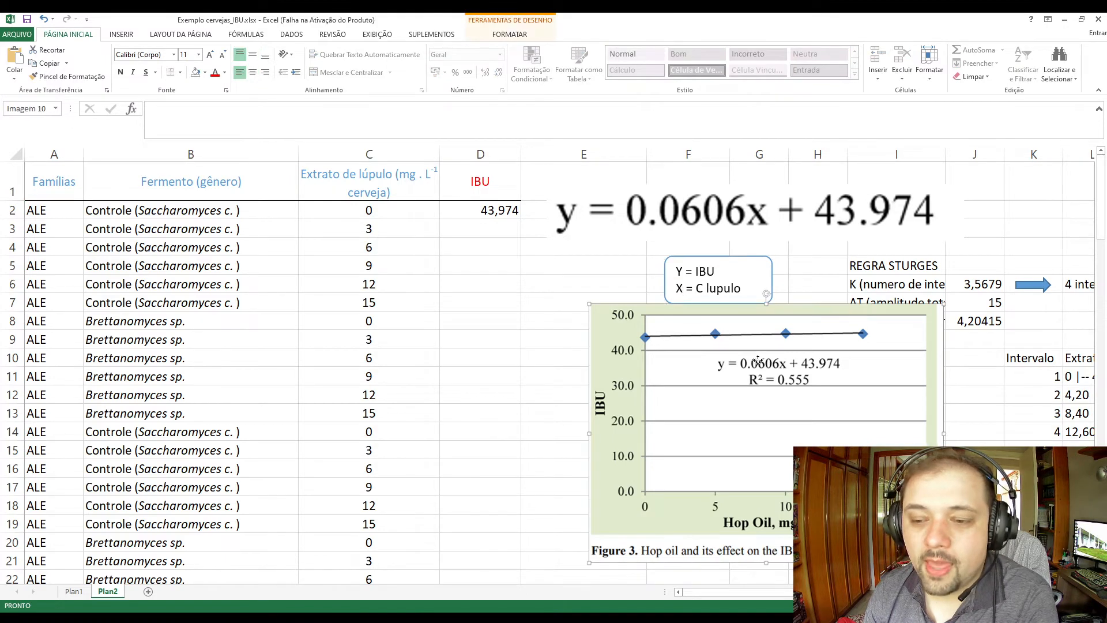
Draw a diagonal straight line about 2.83 cm high and 3.11 cm wide near cell D8 and set its outline to red.
click(574, 283)
click(121, 34)
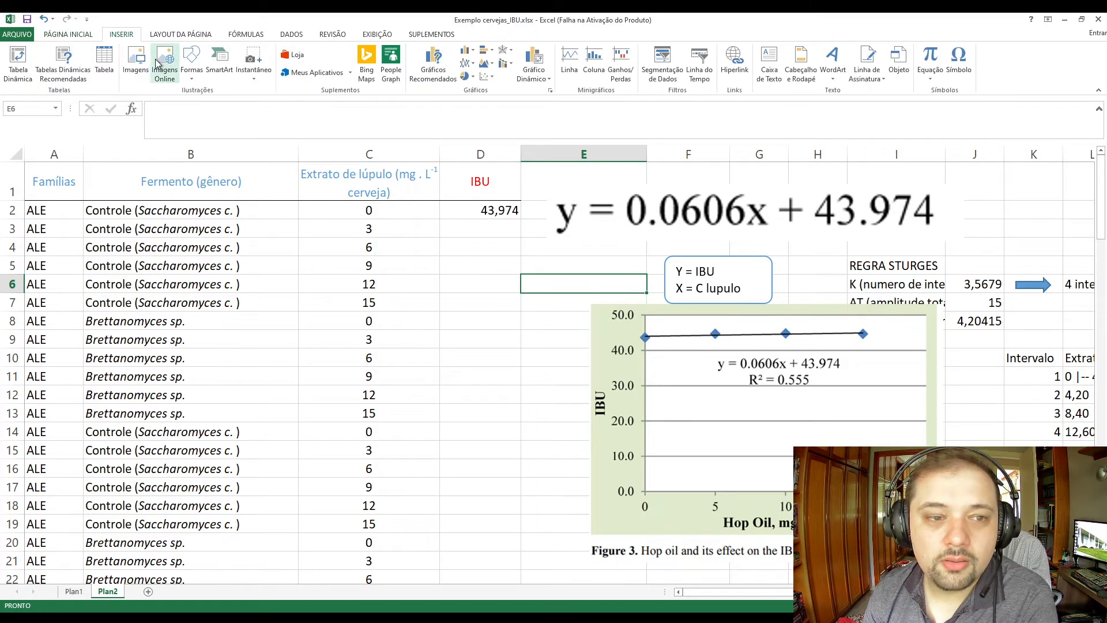
click(191, 60)
click(204, 107)
drag(415, 367, 523, 268)
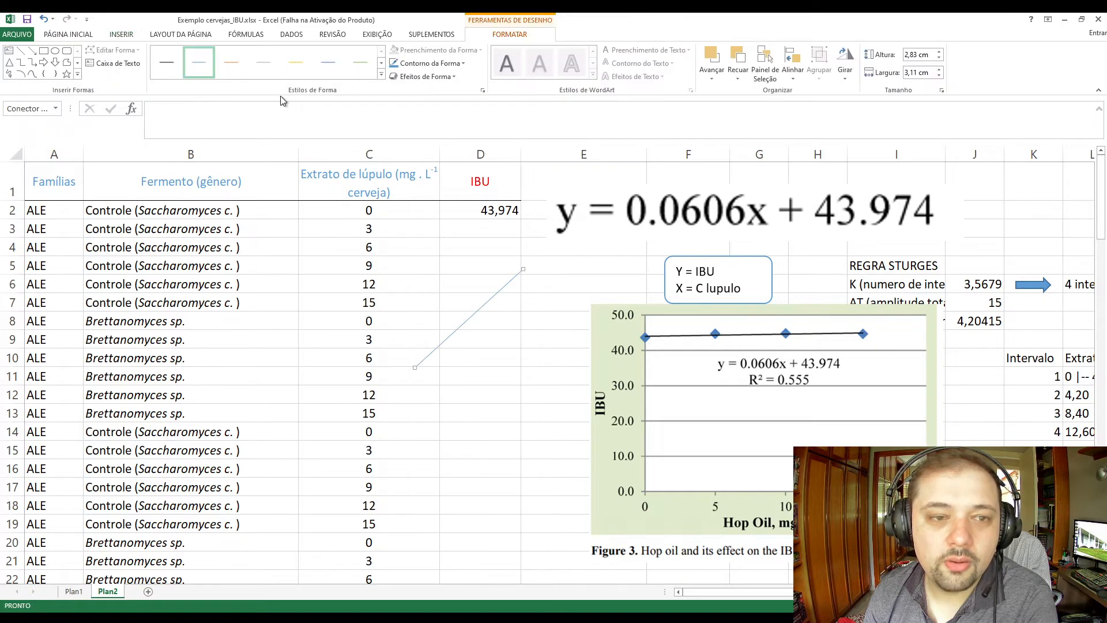
click(232, 62)
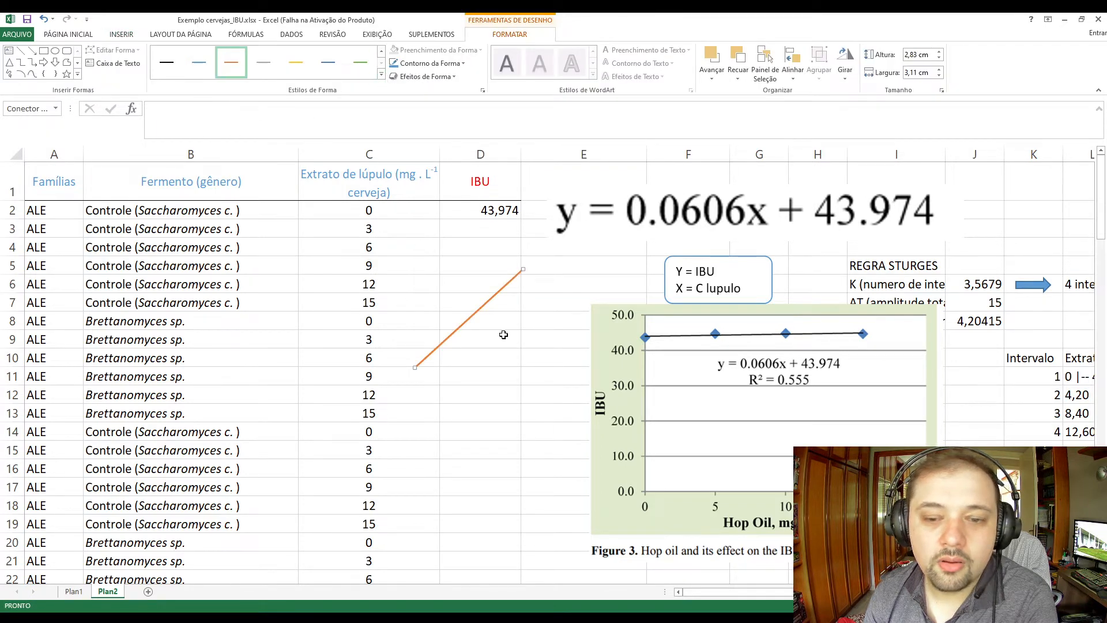
click(464, 63)
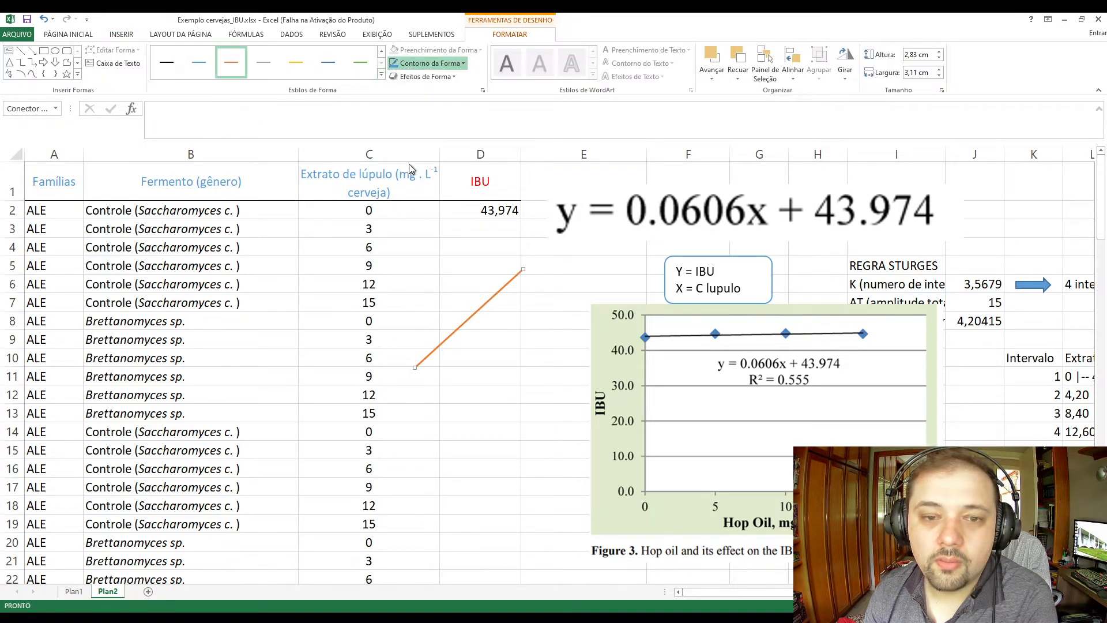
click(411, 168)
Place the red line across the 0.0606 term of the equation and resize it to about 2.3 by 3.39 cm.
drag(465, 313, 693, 214)
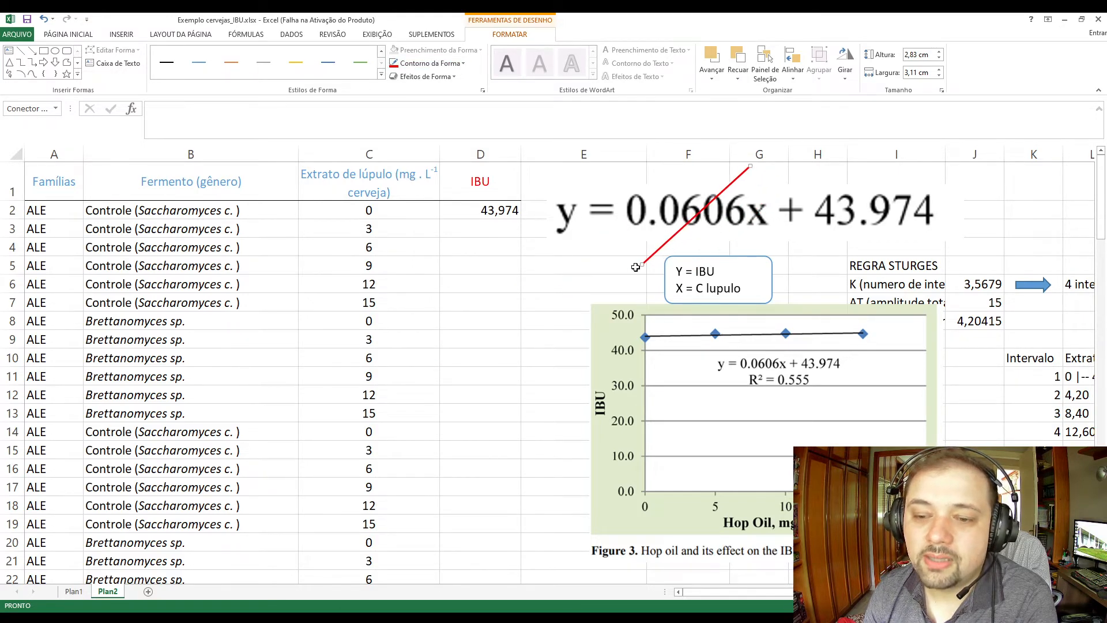
drag(636, 266, 632, 246)
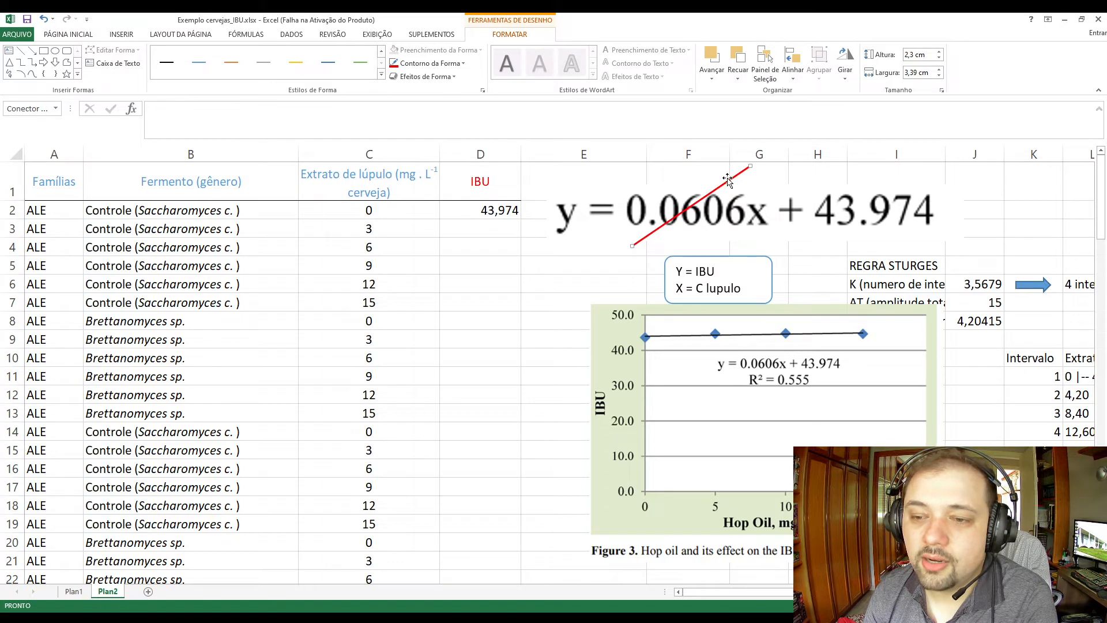
drag(728, 181, 730, 186)
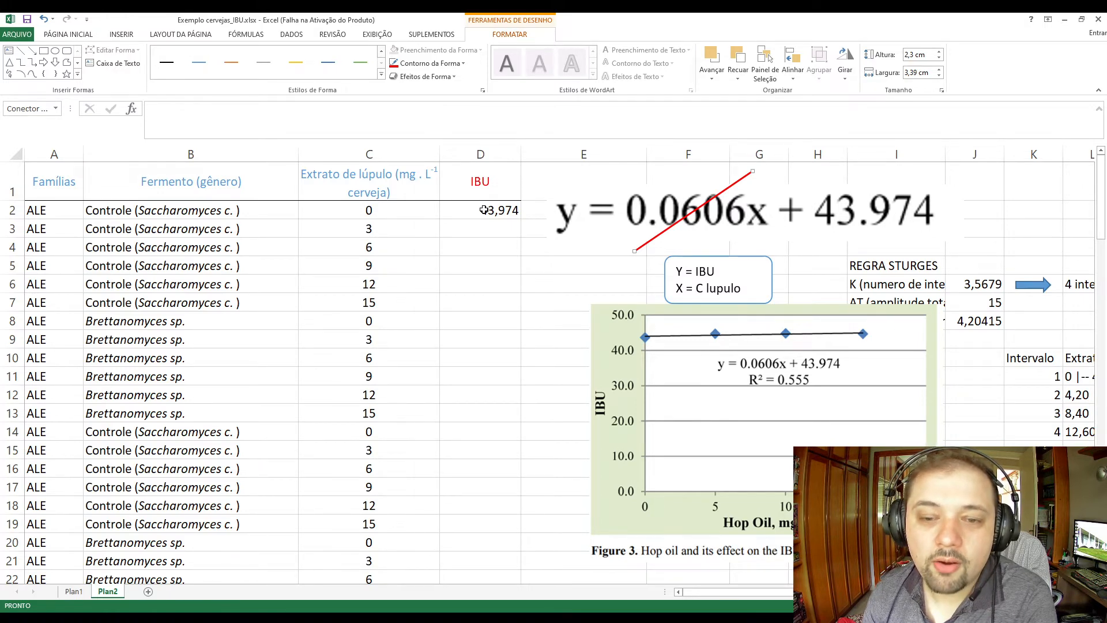
Fill the IBU formula from D2 down through D7, alongside the hop extract levels in C2:C7.
click(513, 212)
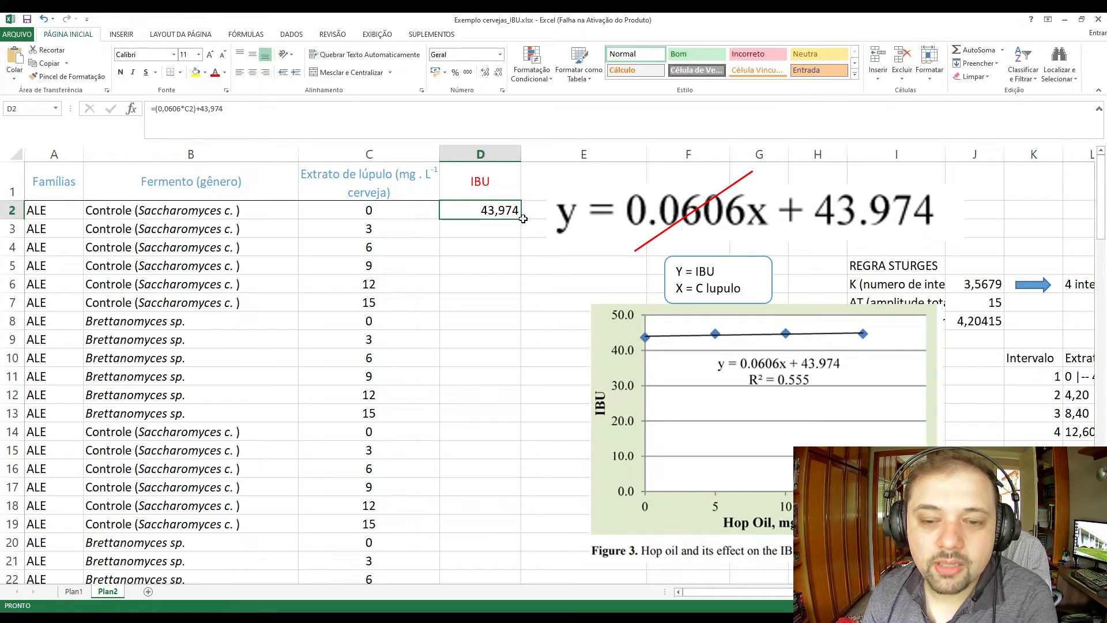
drag(520, 218, 516, 311)
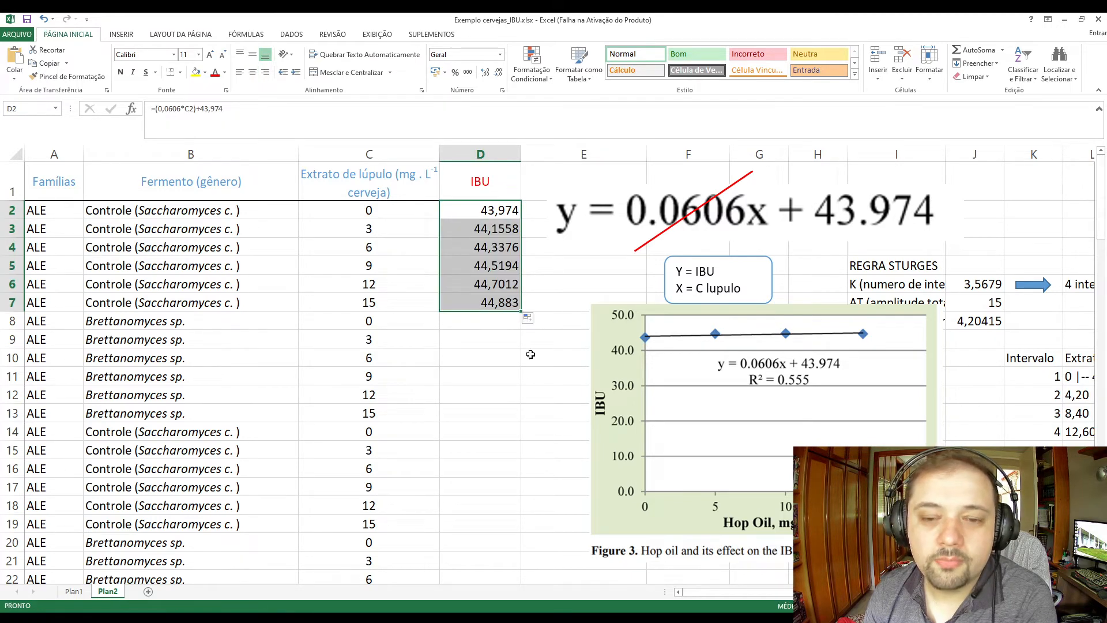
drag(346, 213, 369, 304)
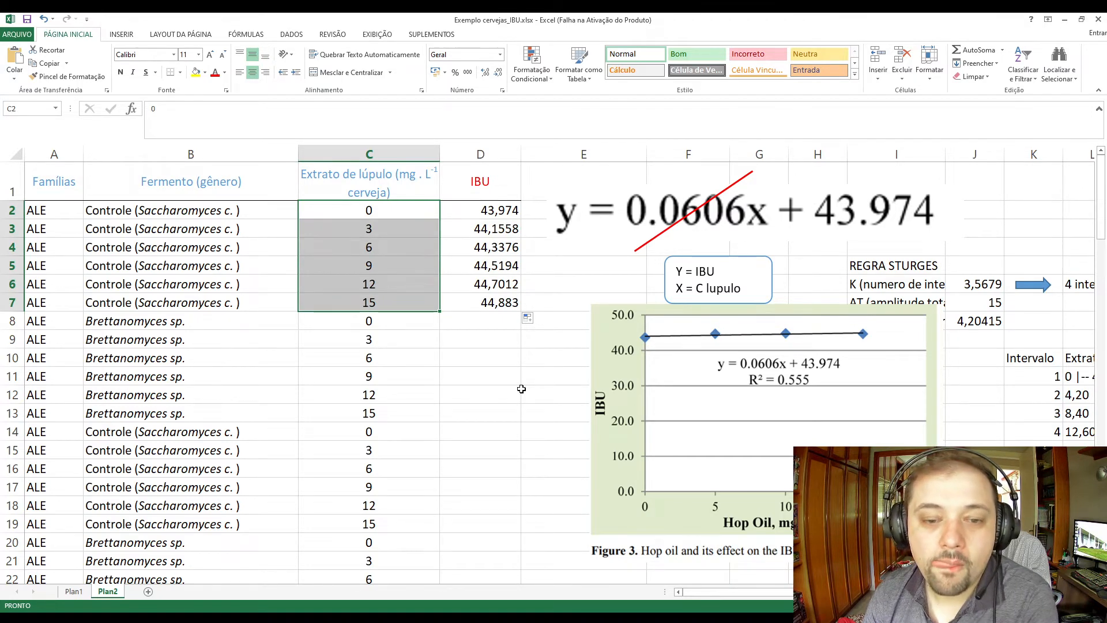
click(521, 388)
Clear the repeated hop extract levels in column C from C8 downward, keeping C2:C7.
click(403, 211)
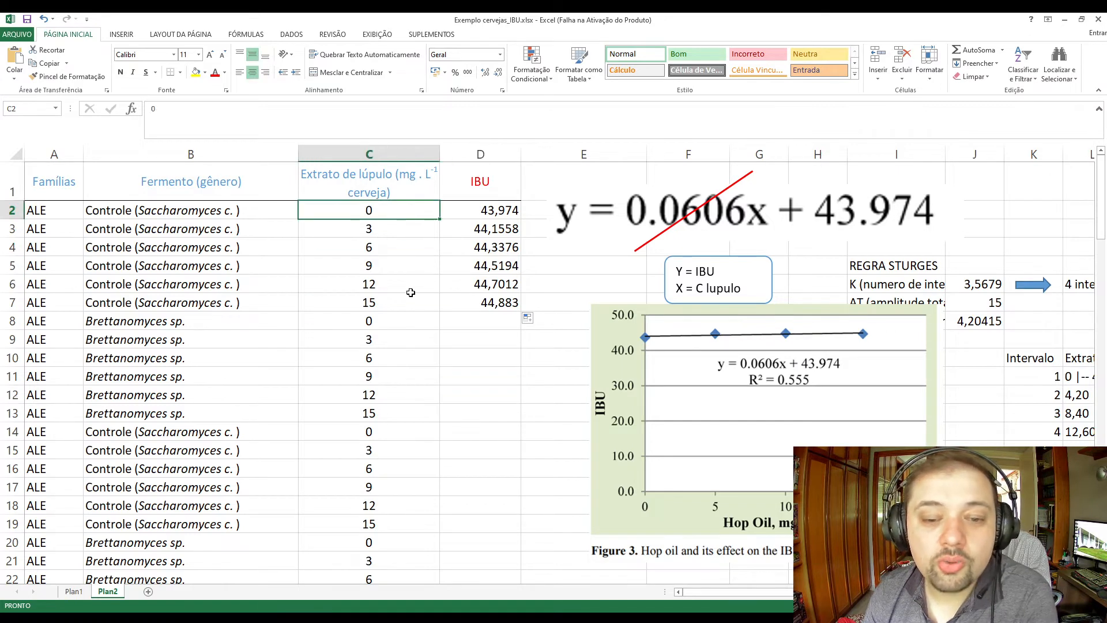
click(404, 321)
click(446, 414)
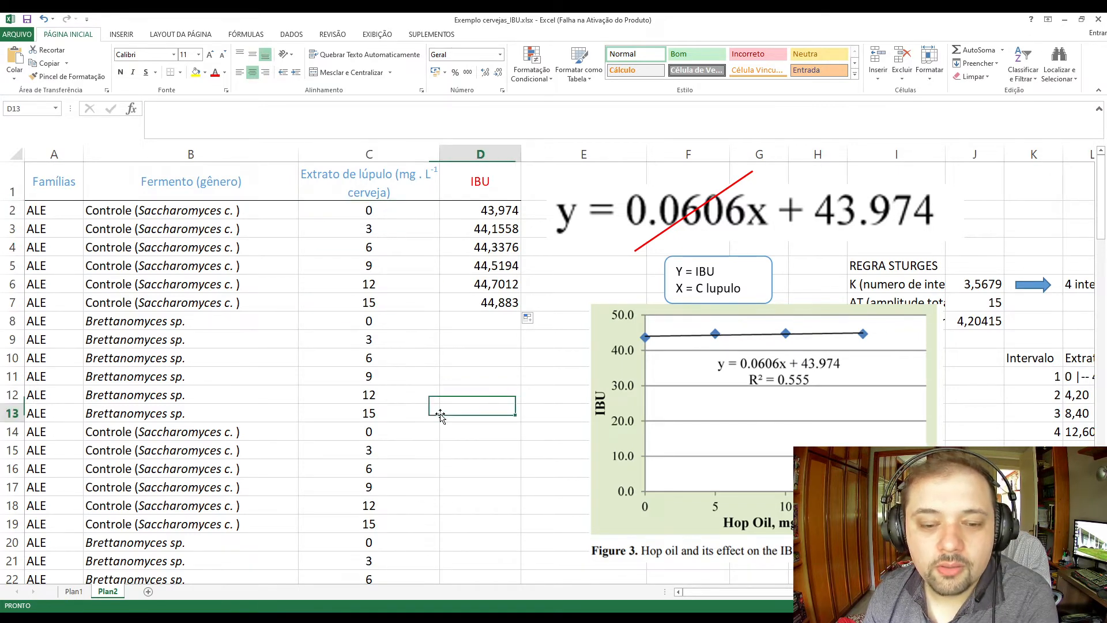
drag(390, 319, 404, 487)
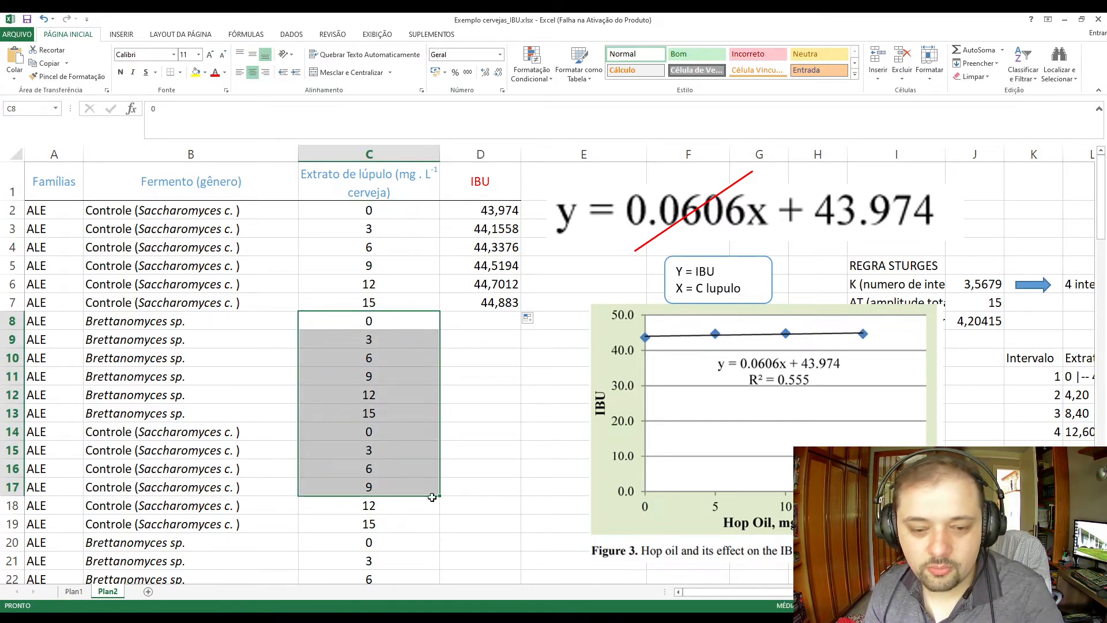
click(389, 510)
drag(396, 323, 388, 571)
key(Delete)
click(395, 300)
click(393, 324)
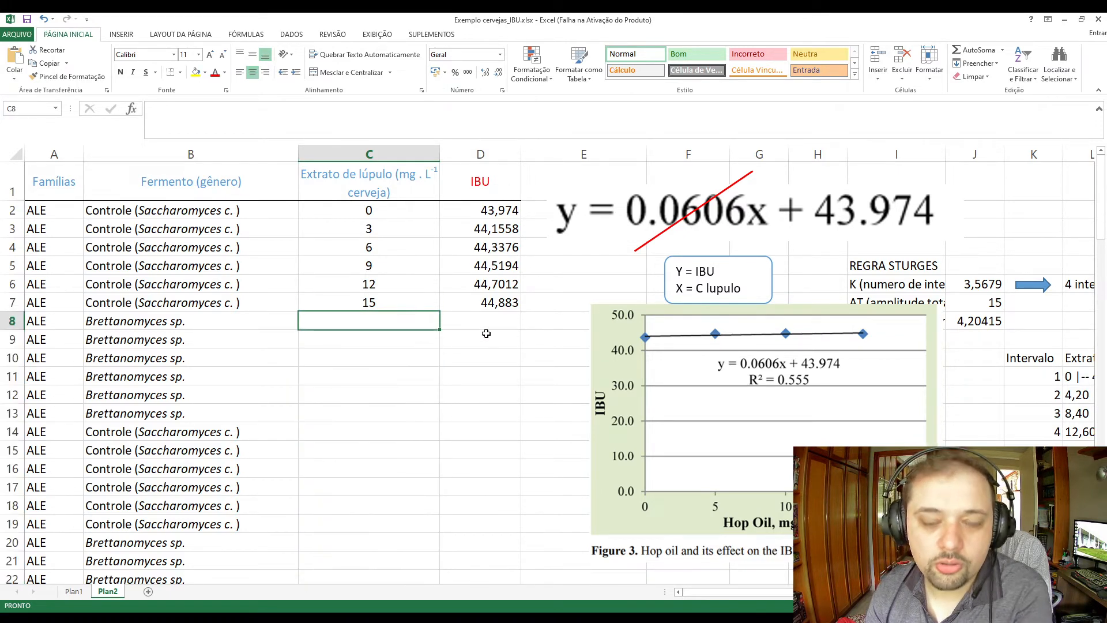
Enter the test hop extract levels 18, 20, 22, 30, 42, 45, 44 and 330 in cells C8:C15.
text(18)
key(Return)
text(20)
key(Return)
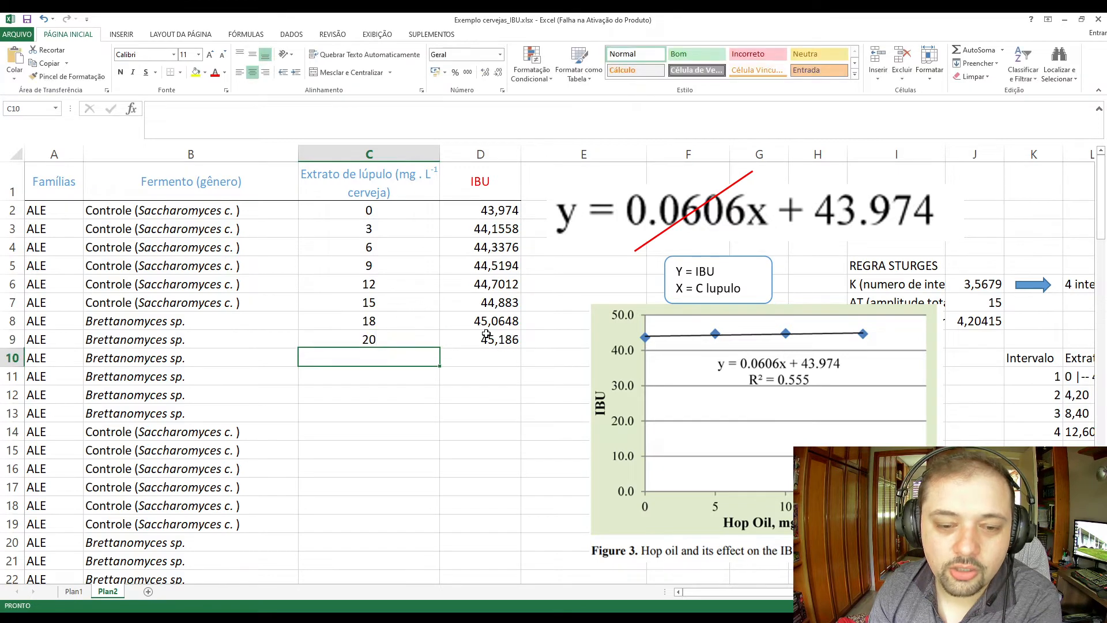
text(22)
key(Return)
text(30)
key(Return)
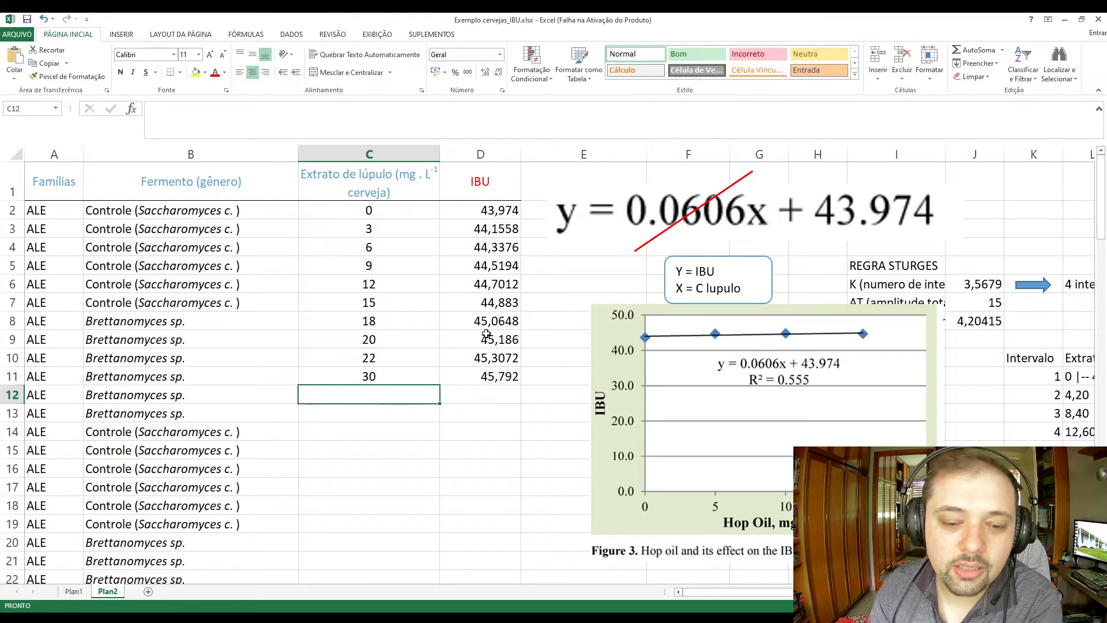
text(42)
key(Return)
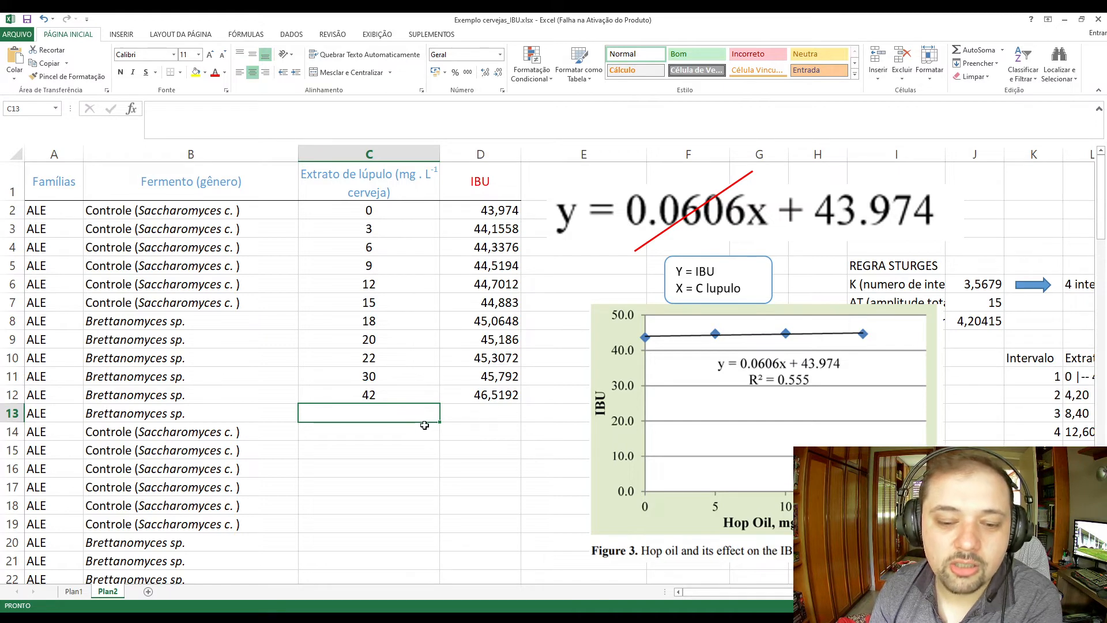
text(45)
key(Return)
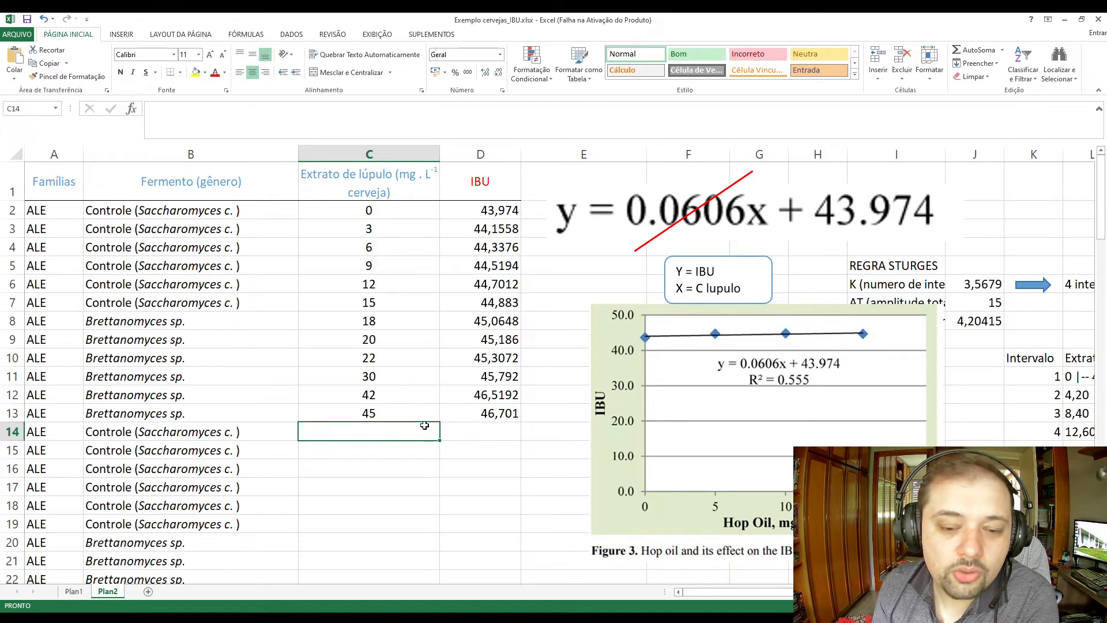
text(44)
key(Return)
text(330)
key(Return)
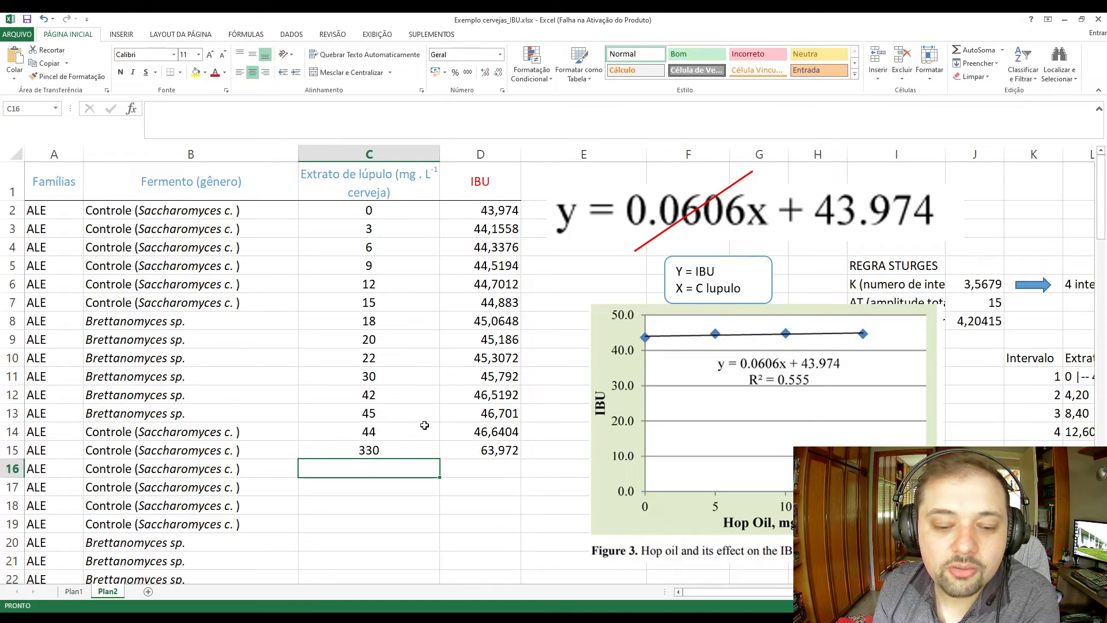
Clear the test hop extract levels and their IBU values in C8:D15.
key(Up)
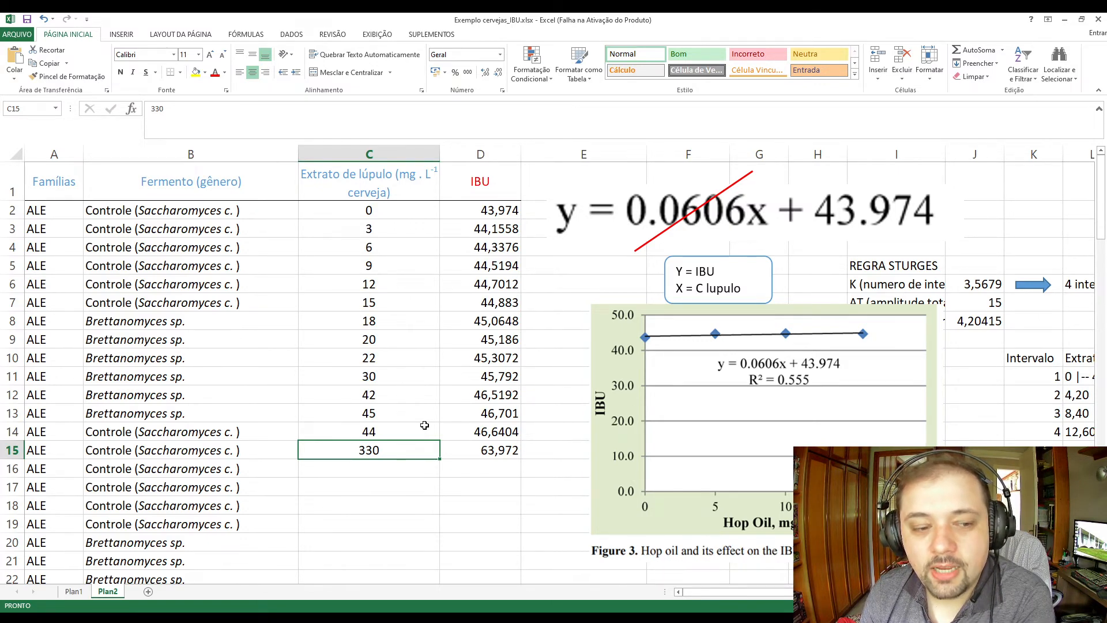
key(Up)
key(Up)
key(Up)
key(Up)
key(Up)
key(Down)
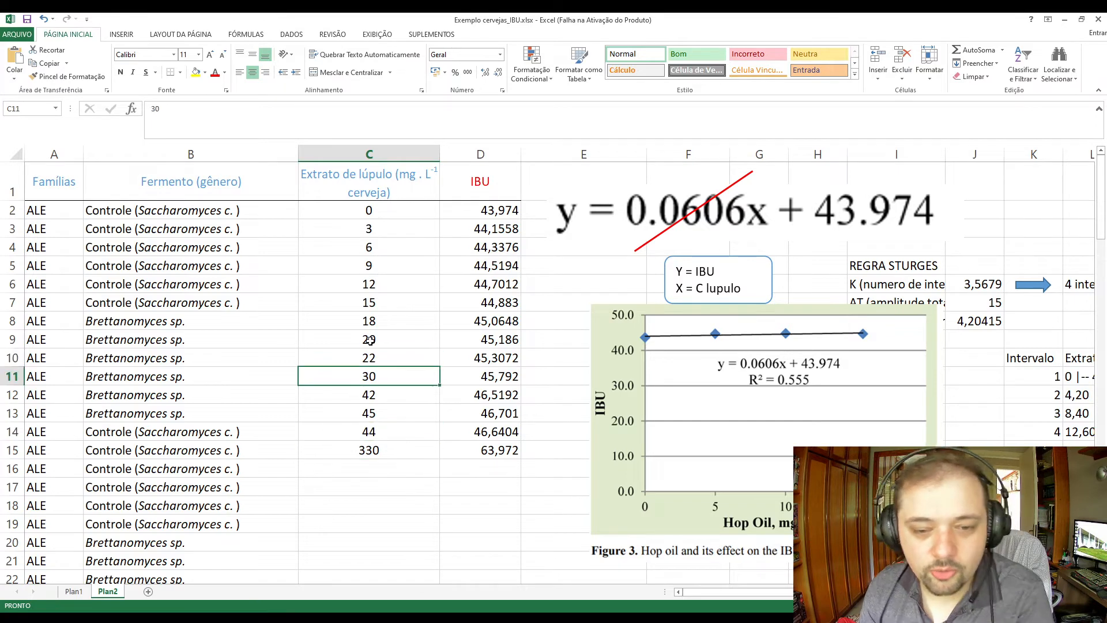
drag(373, 319, 486, 447)
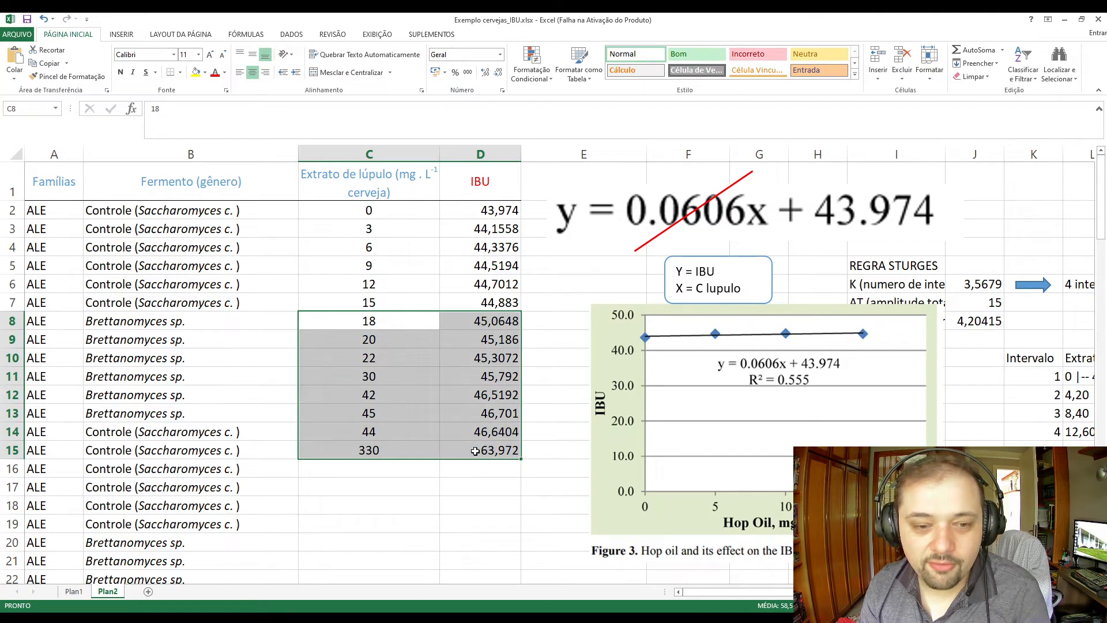
key(Delete)
drag(461, 213, 52, 306)
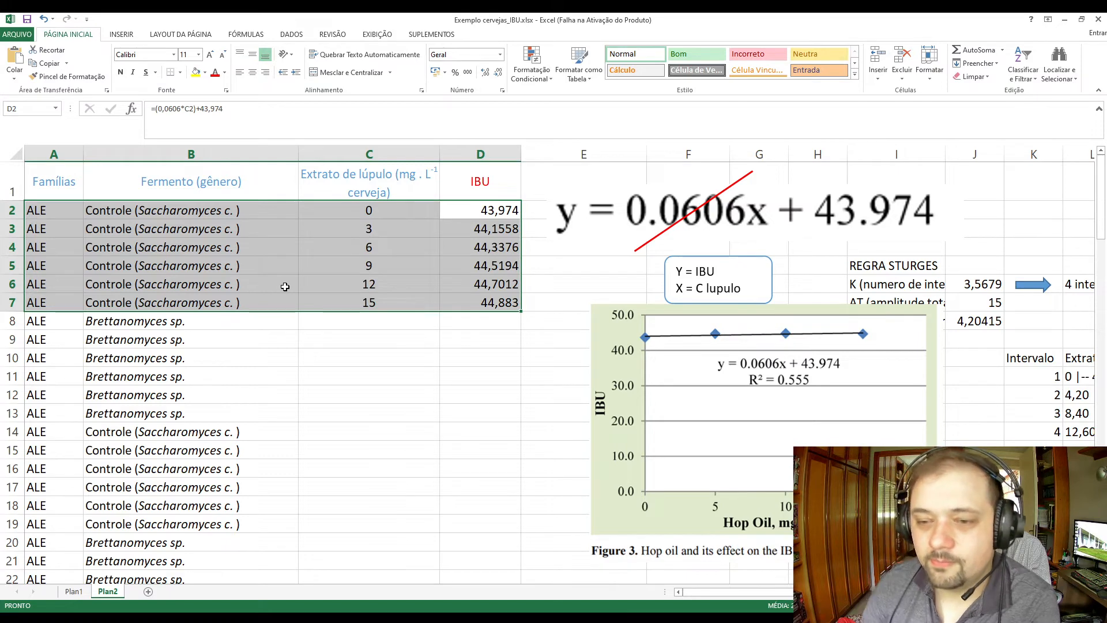
click(285, 286)
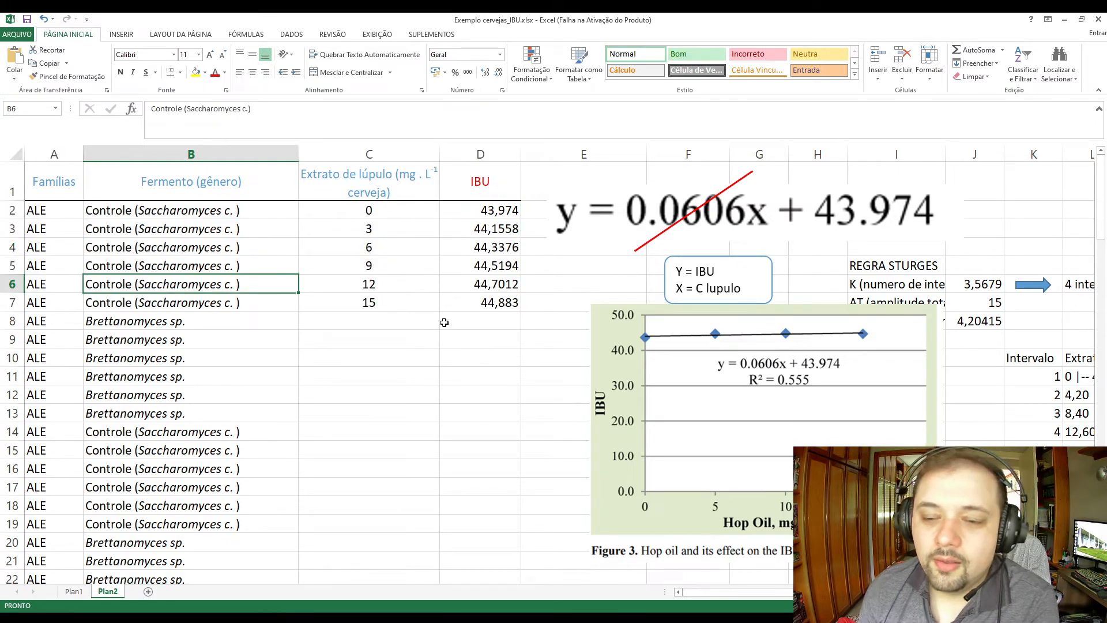
click(628, 420)
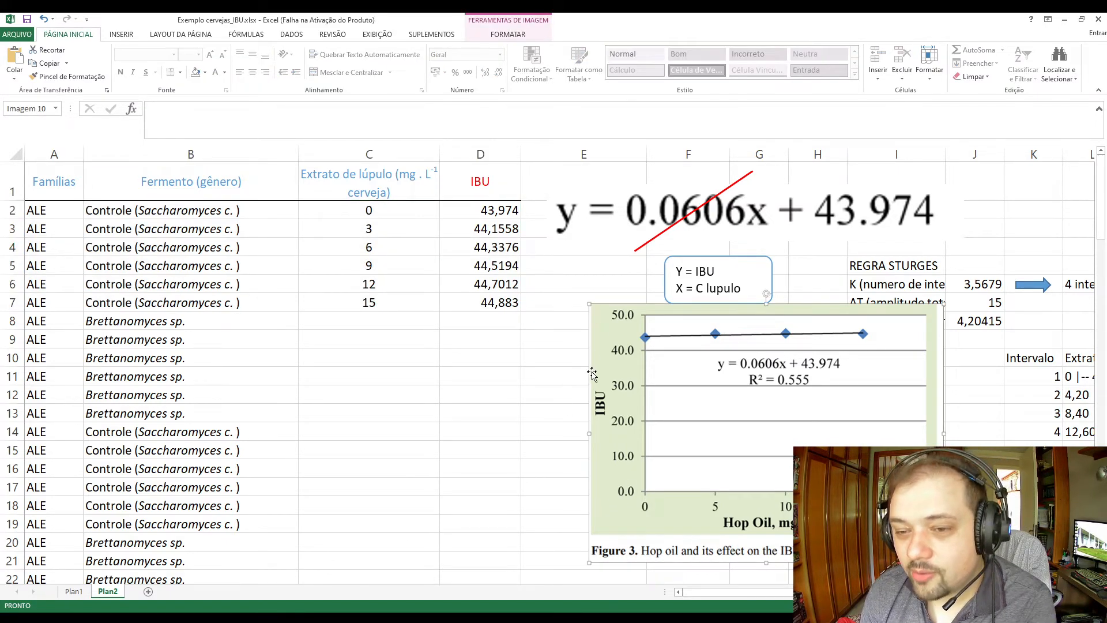
Delete the red line crossing the regression equation.
click(641, 252)
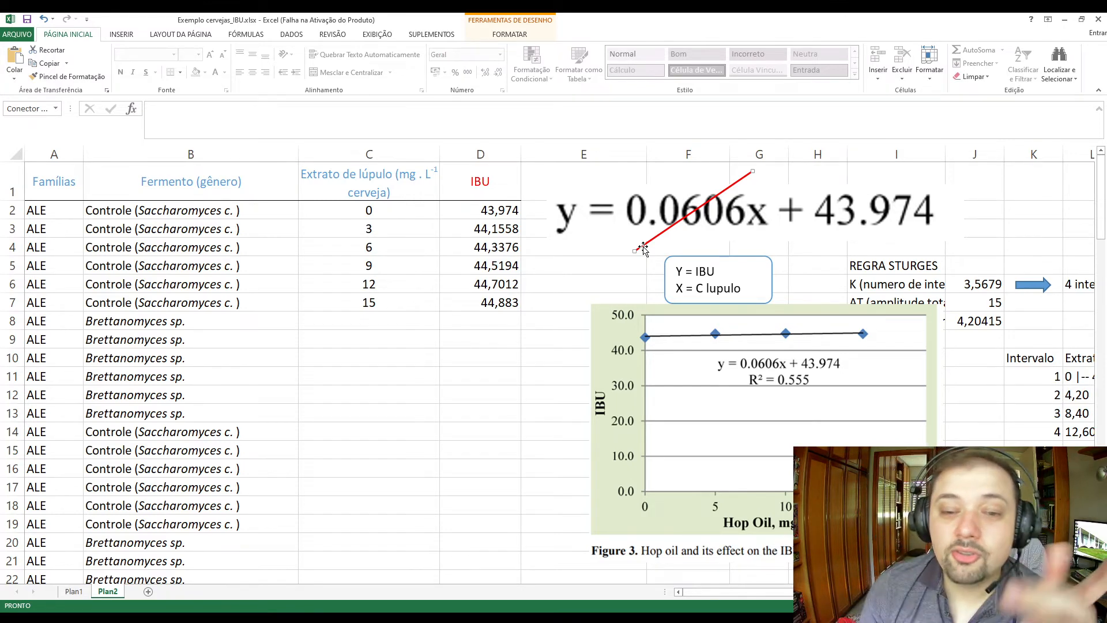
click(658, 243)
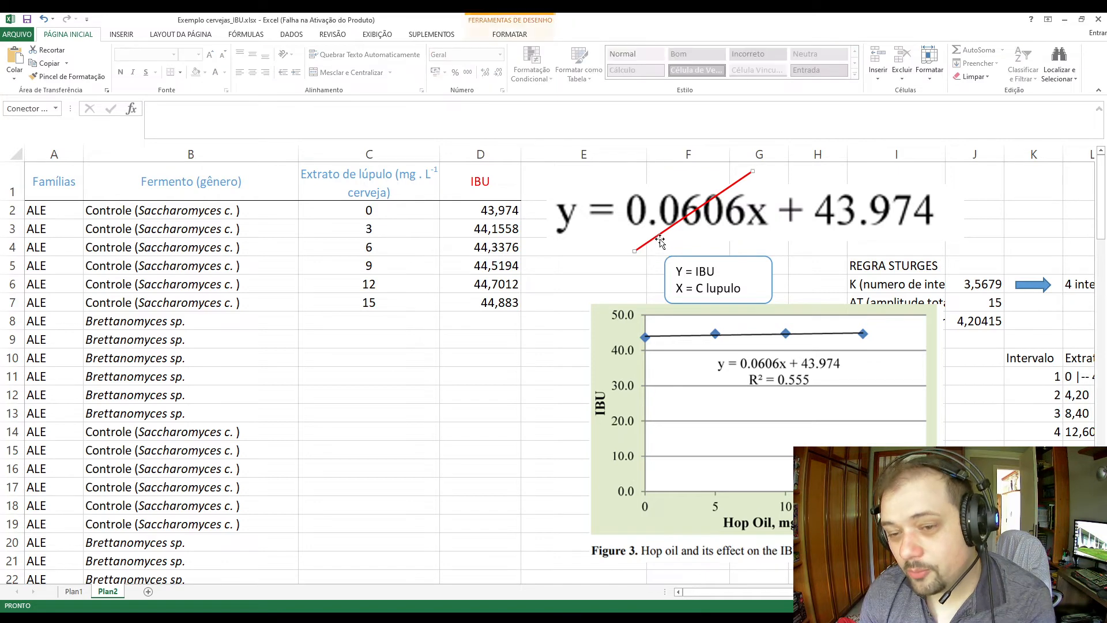
key(Delete)
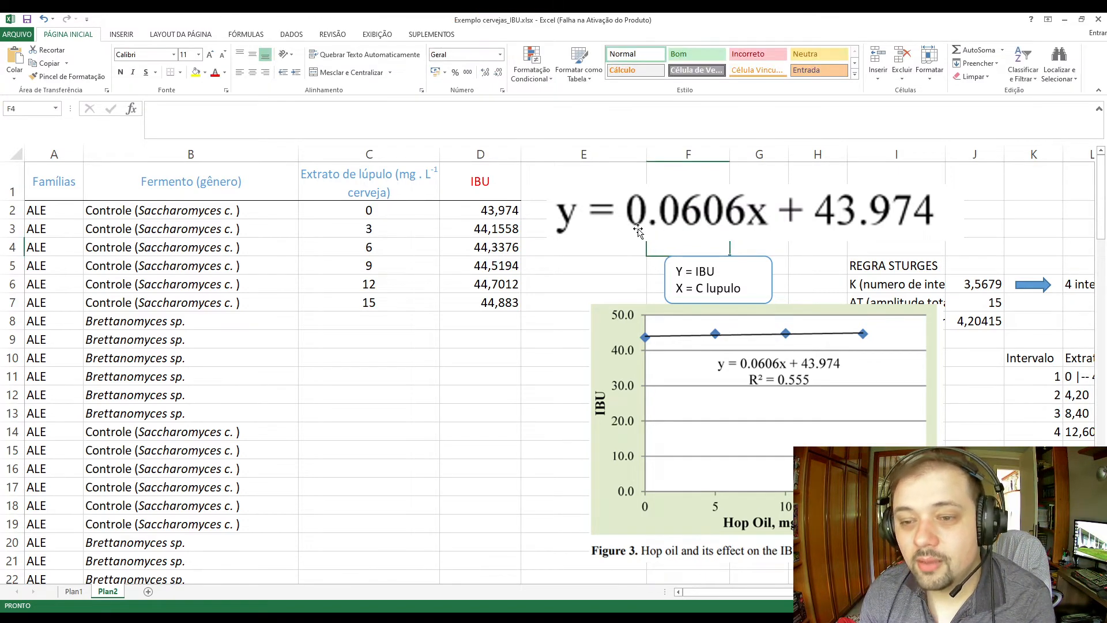
Delete the equation picture, the "Y = IBU, X = C lupulo" box and the hop oil chart beside the data table.
click(638, 229)
key(Delete)
click(695, 257)
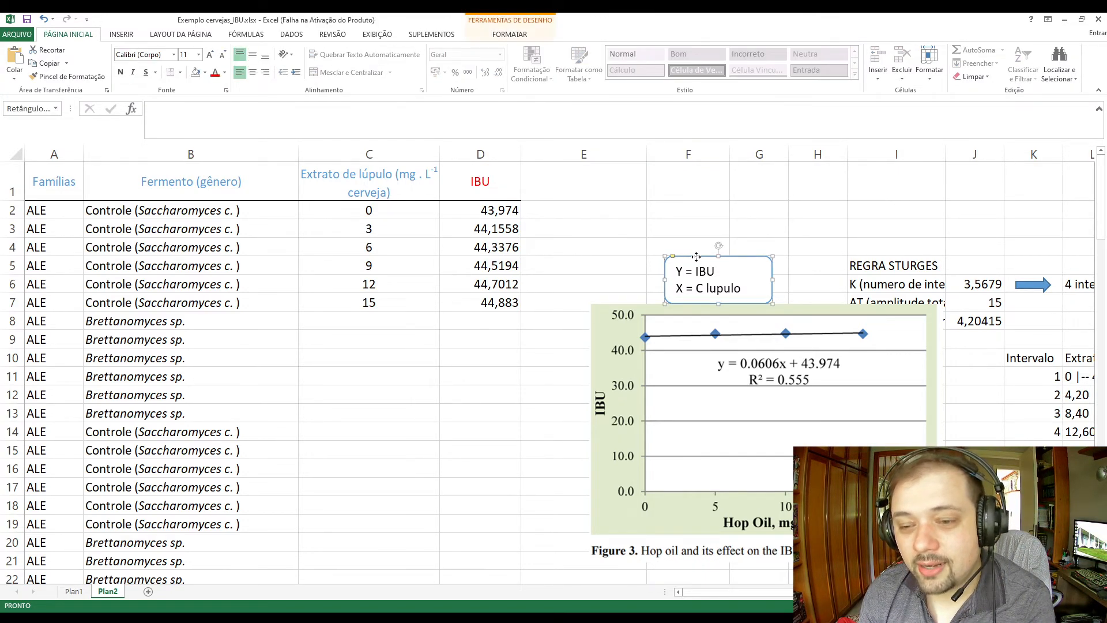
key(Delete)
click(627, 334)
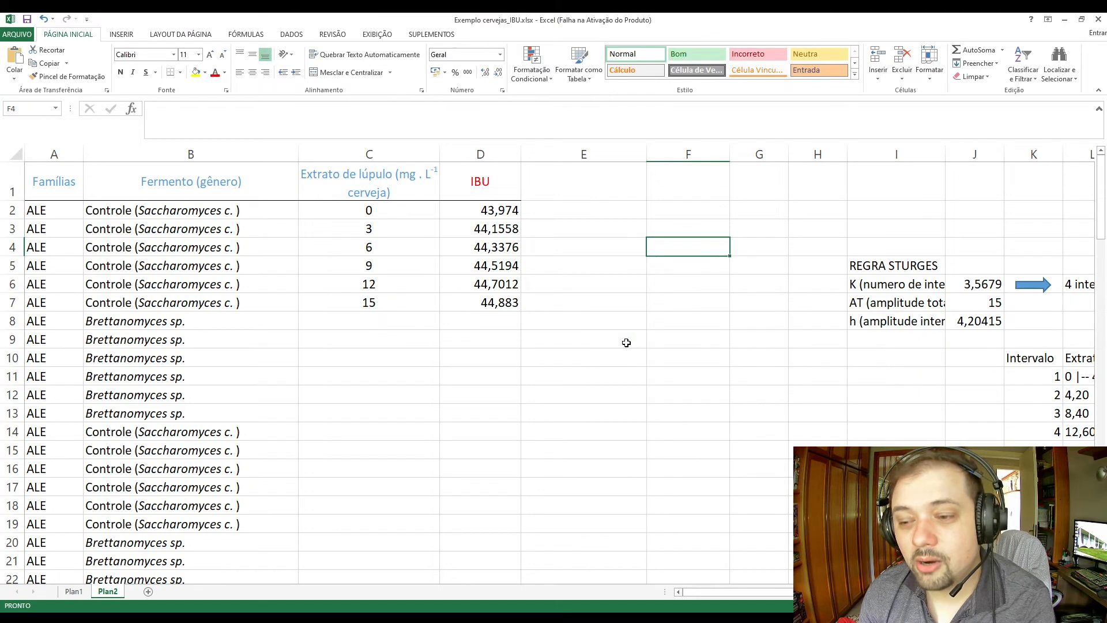
key(Delete)
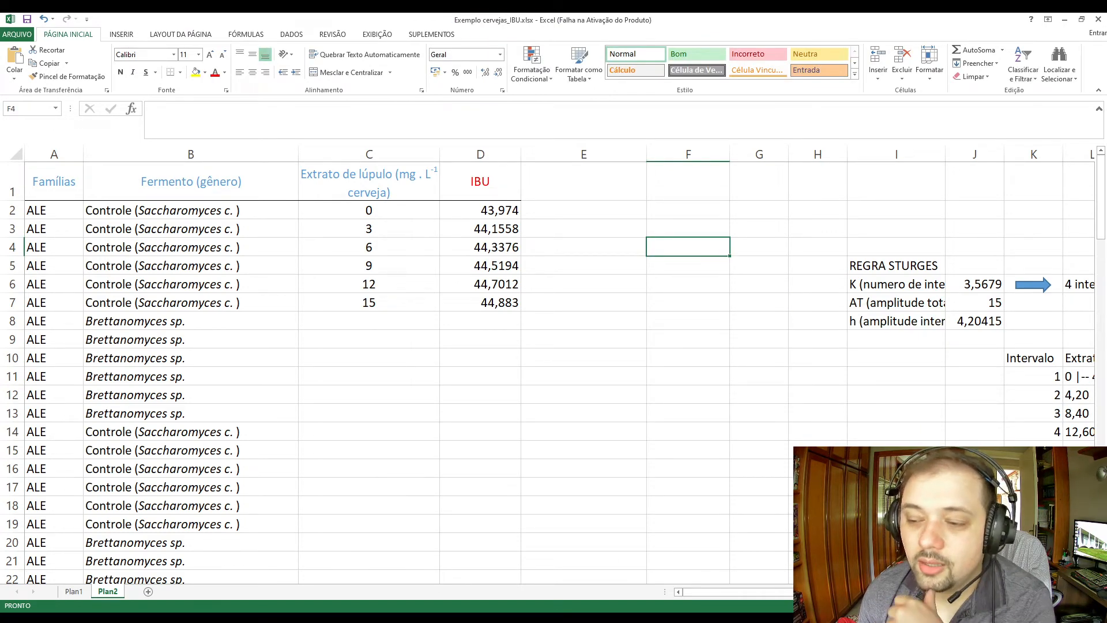
scroll(554, 365, right, 3)
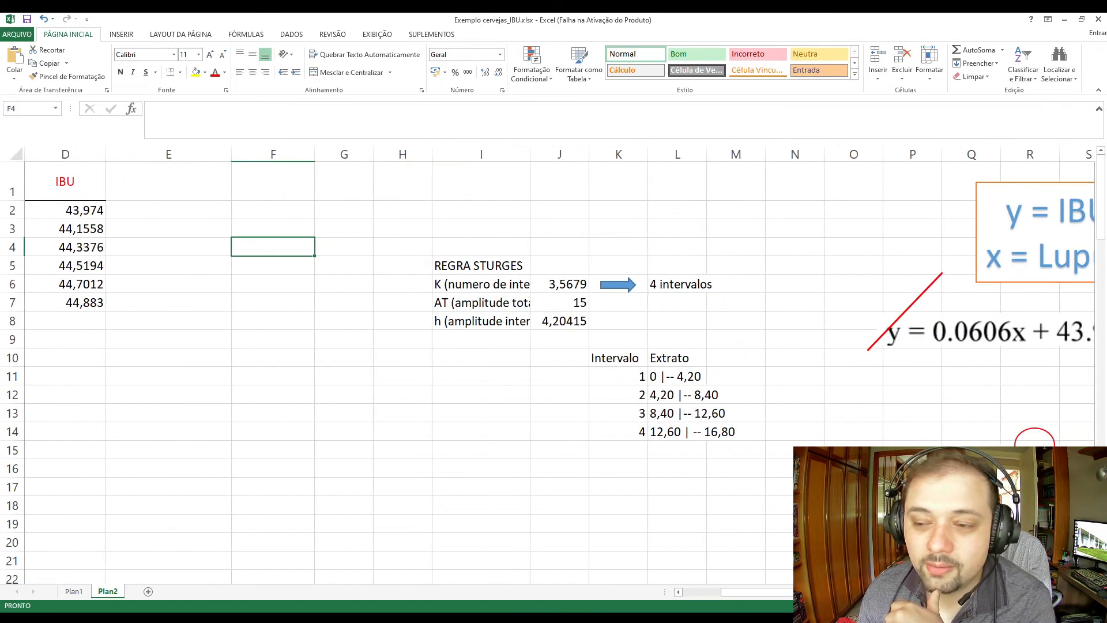
Widen column I so the Sturges rule labels in I6:I8 fit completely inside their cells.
click(592, 426)
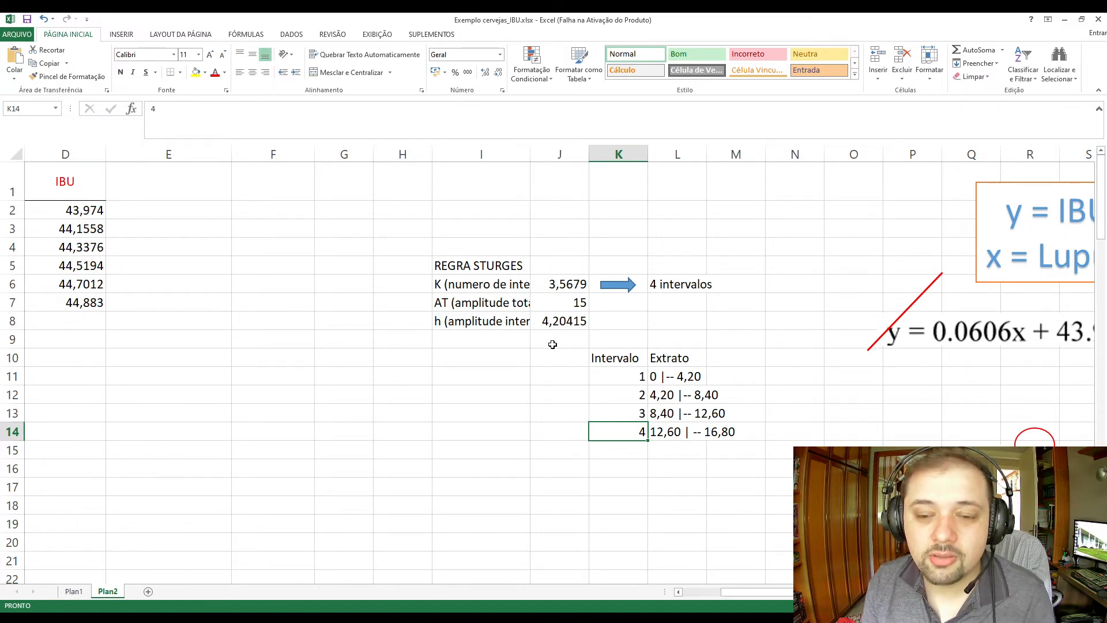
click(549, 285)
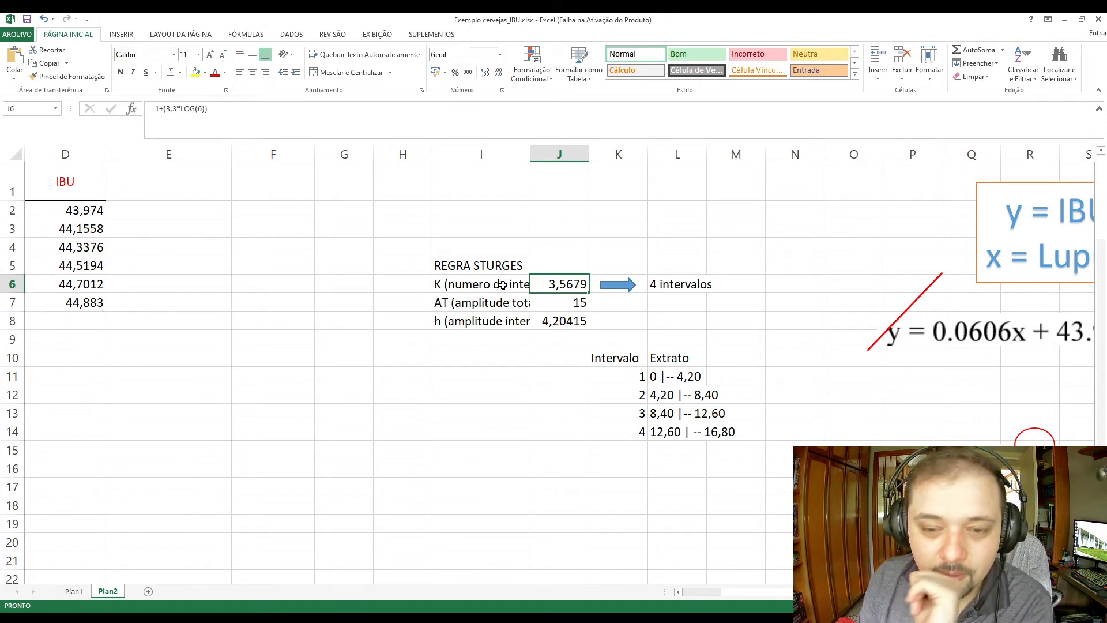
click(503, 285)
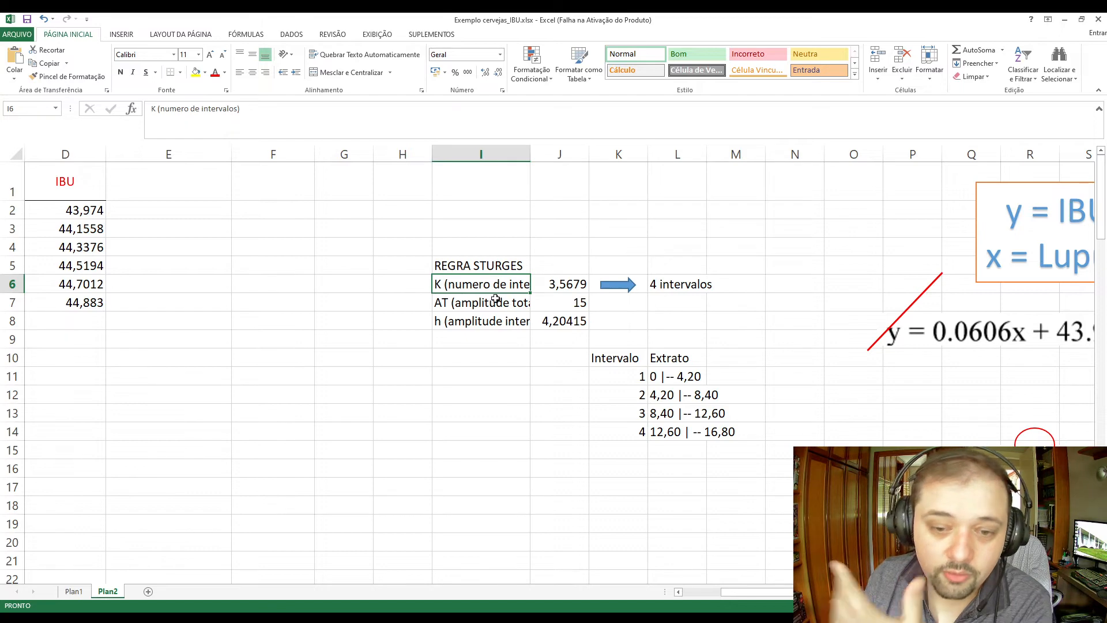
click(496, 300)
click(485, 284)
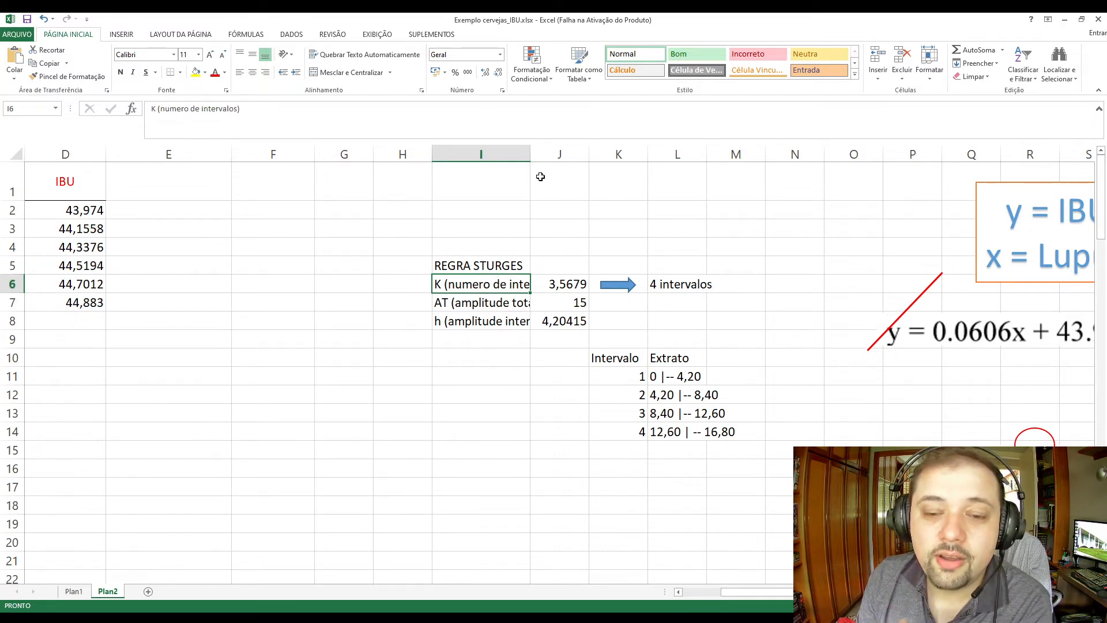
drag(530, 156, 586, 163)
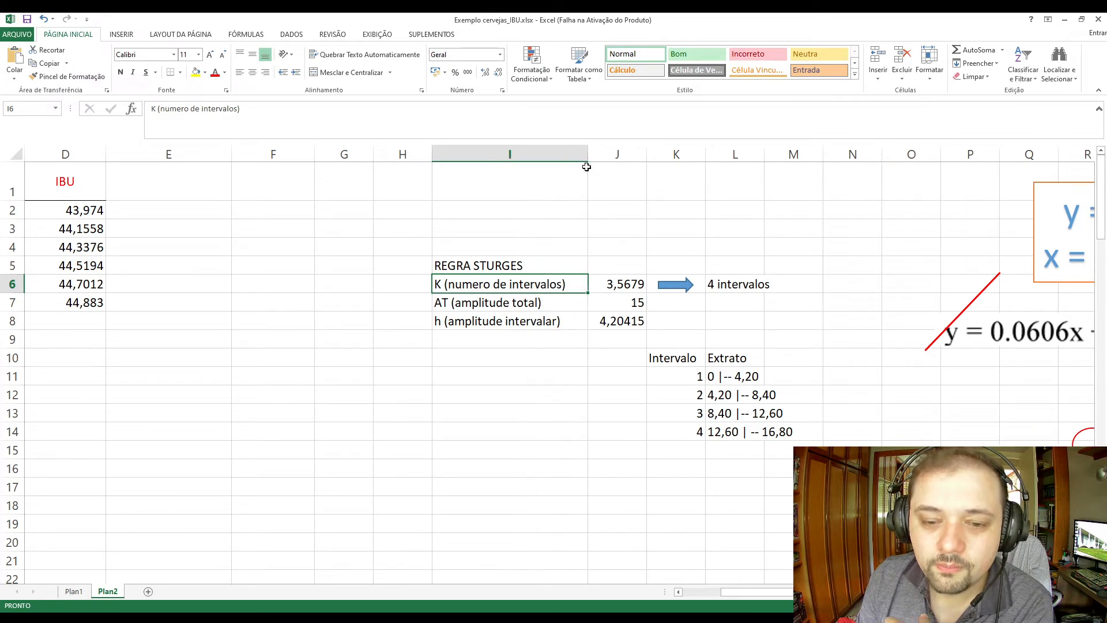
Examine the number-of-intervals formula in J6 and the rounded interval count beside the arrow in L6.
click(522, 324)
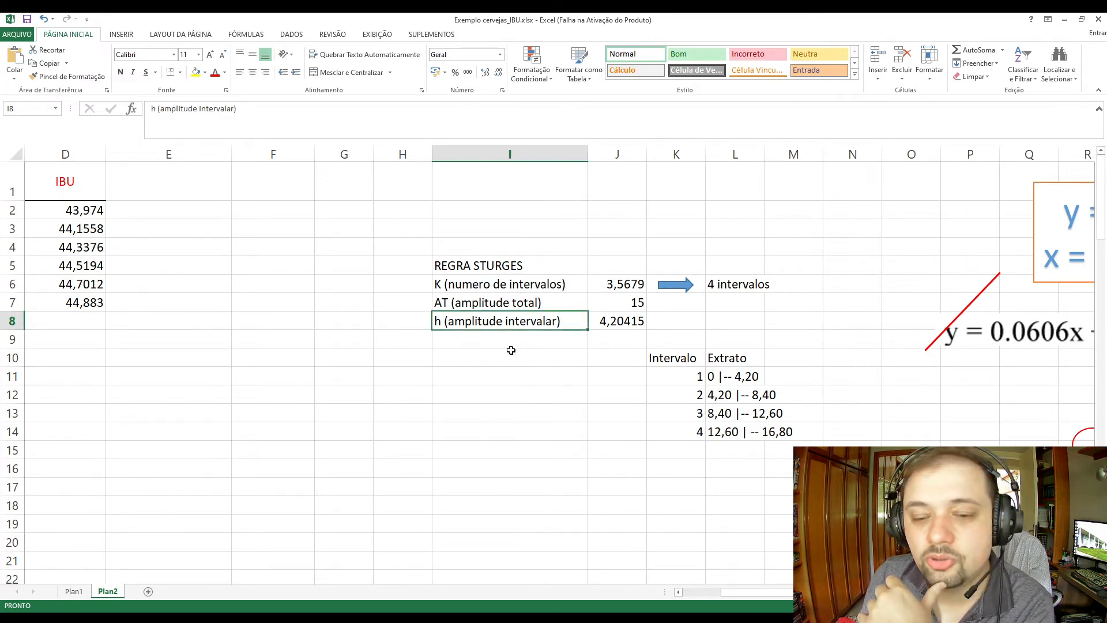
click(531, 290)
click(611, 287)
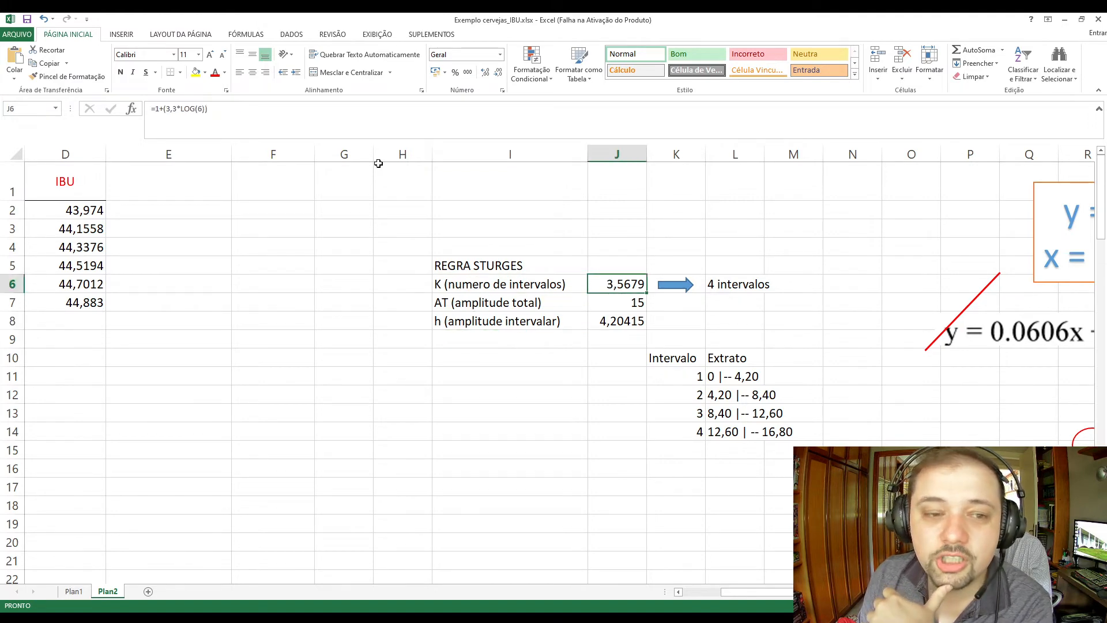
triple_click(218, 112)
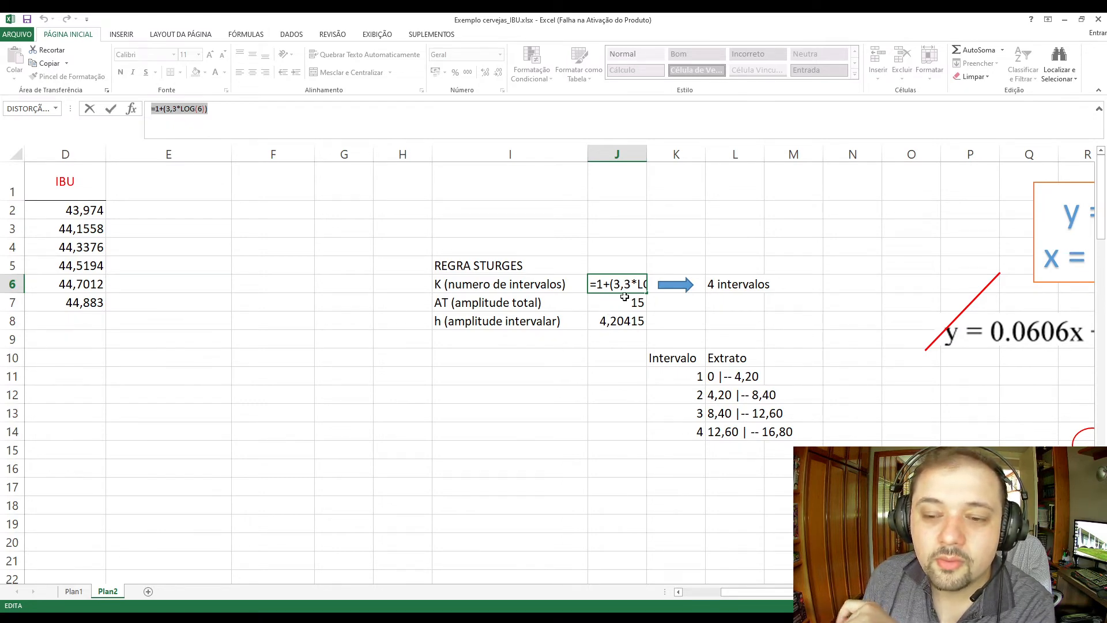
text(=)
click(650, 305)
key(Escape)
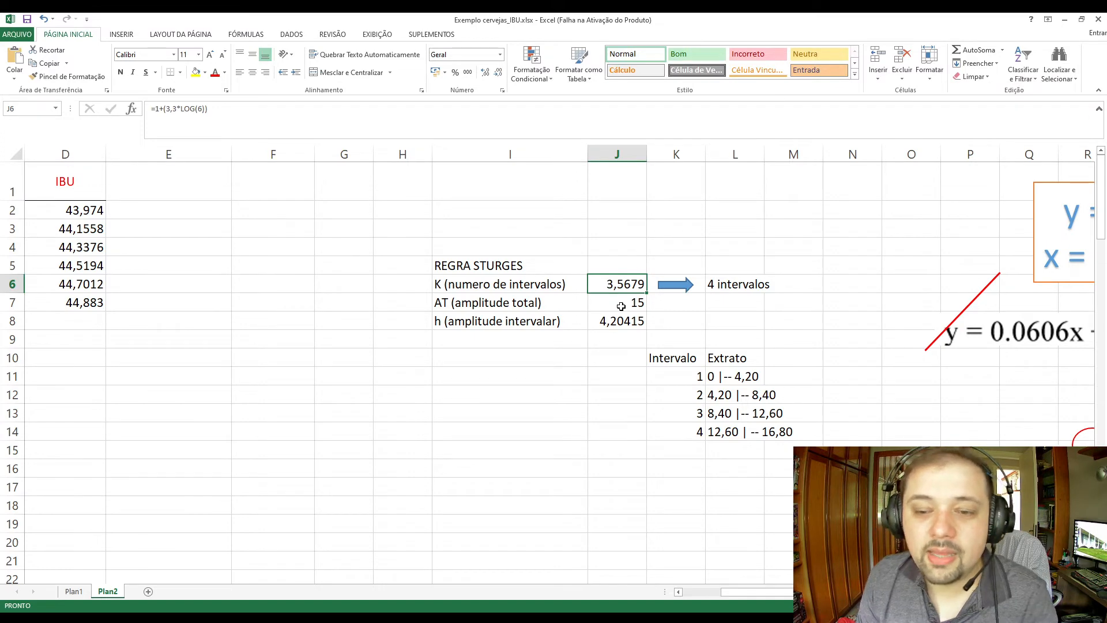
click(728, 284)
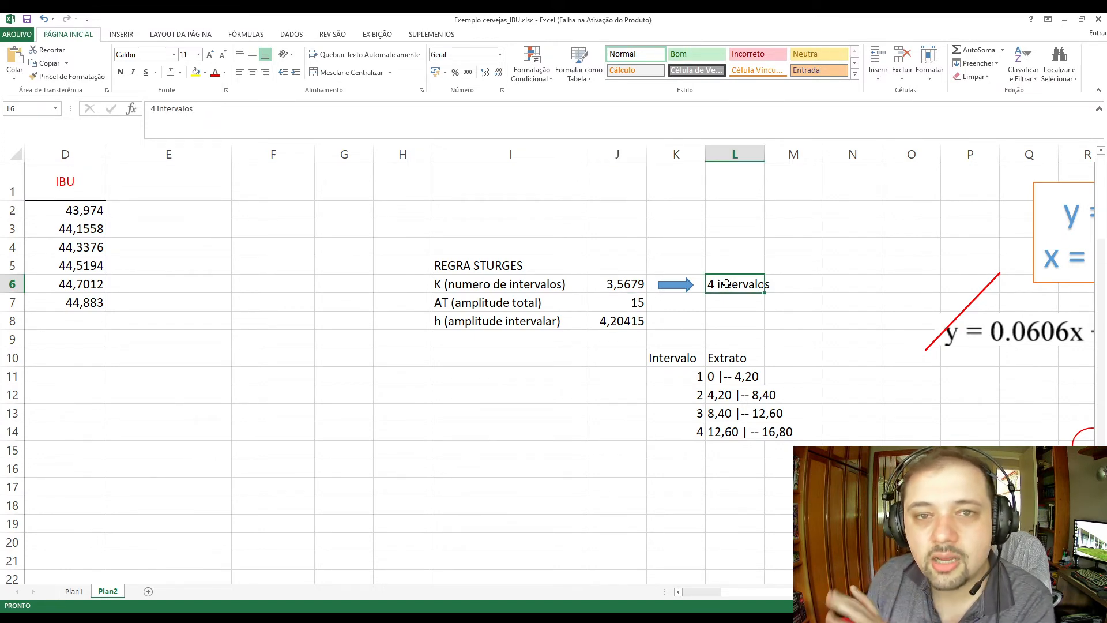
Inspect the total amplitude formula in J7 and the interval amplitude formula in J8 with the cells they reference.
click(520, 312)
click(521, 310)
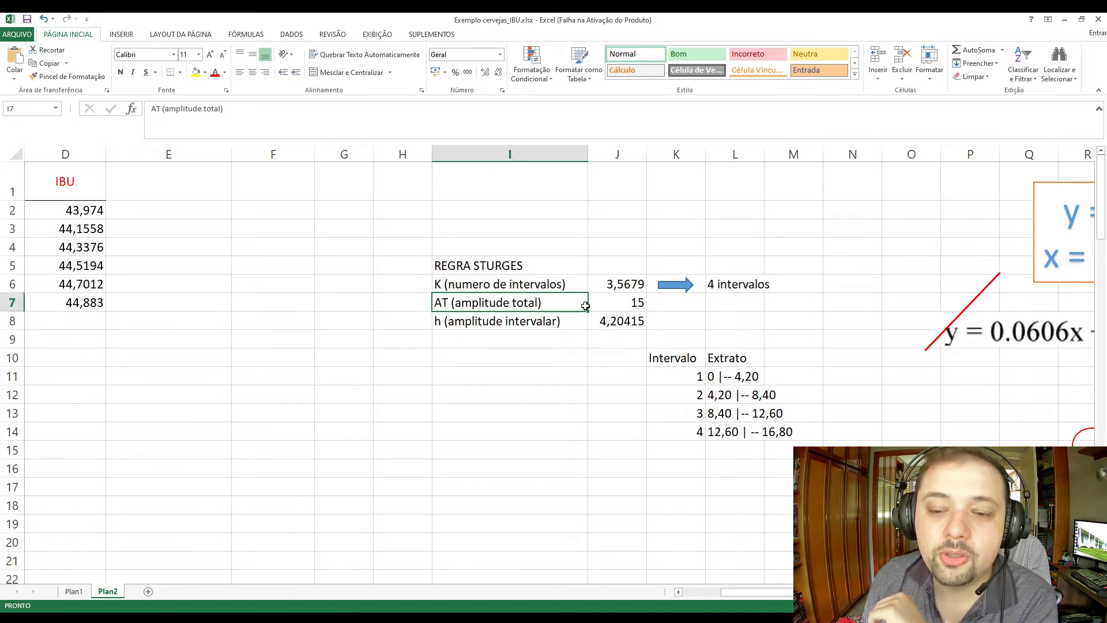
click(609, 307)
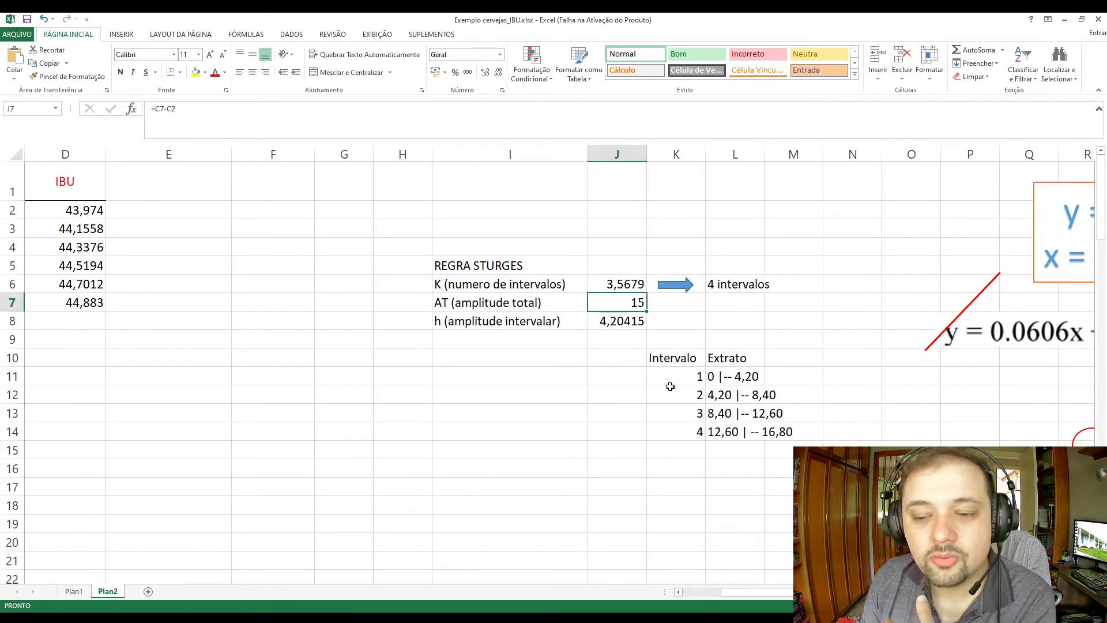
drag(770, 593, 745, 592)
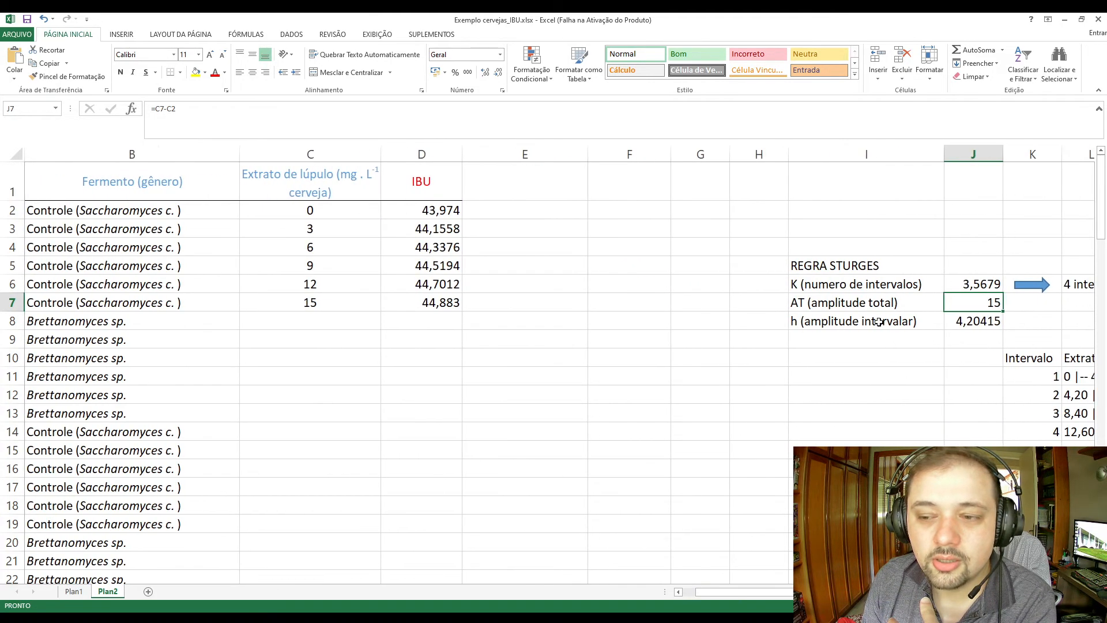
click(214, 114)
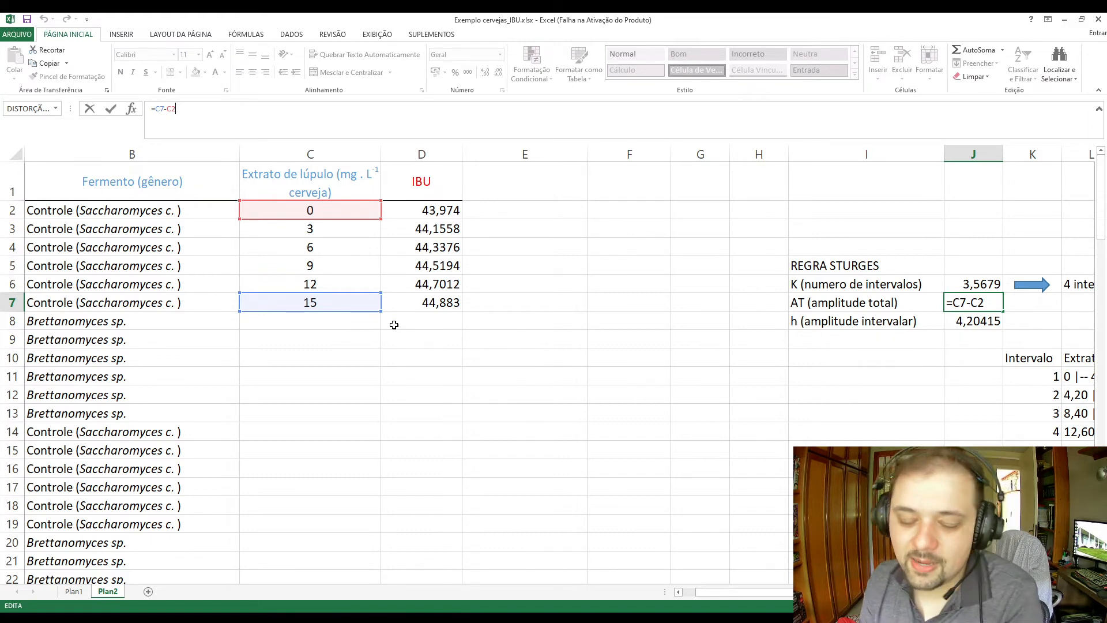
key(Return)
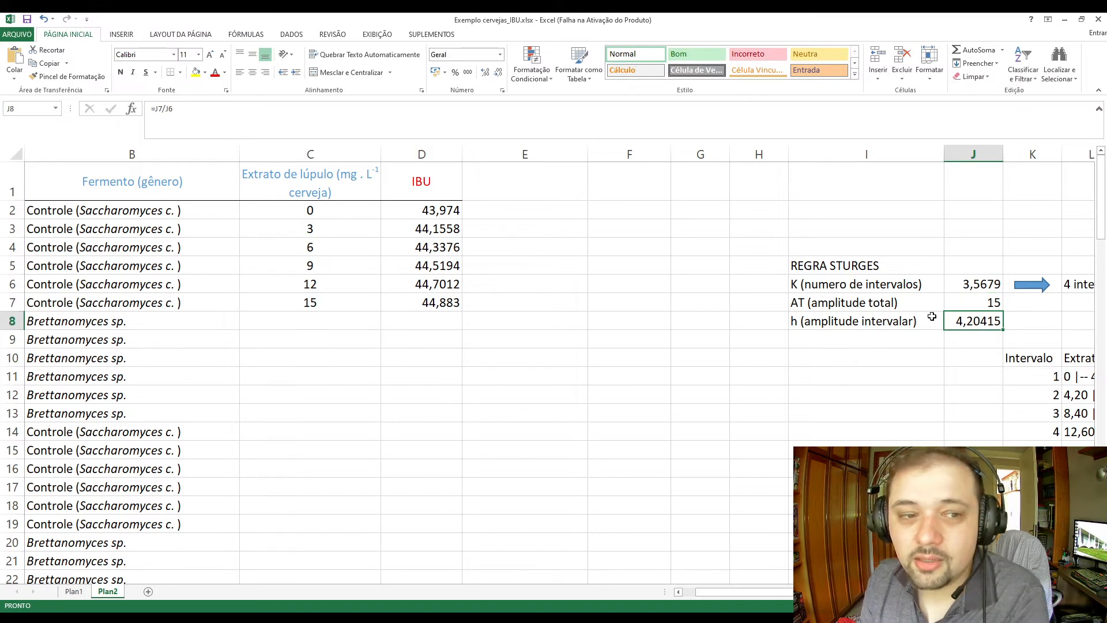
key(F2)
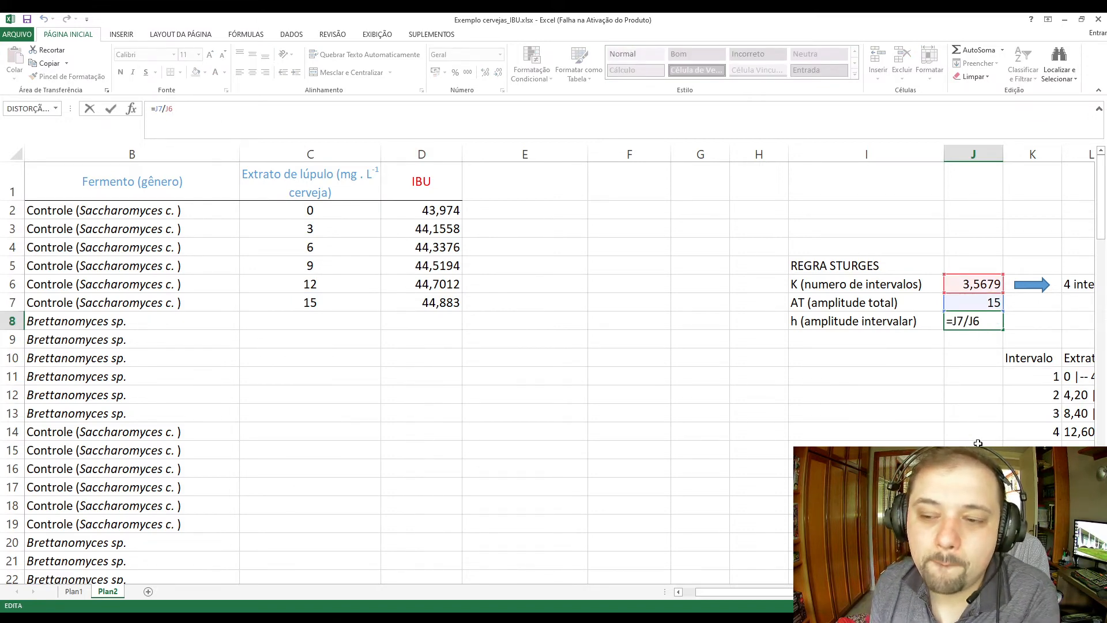
key(ctrl+Return)
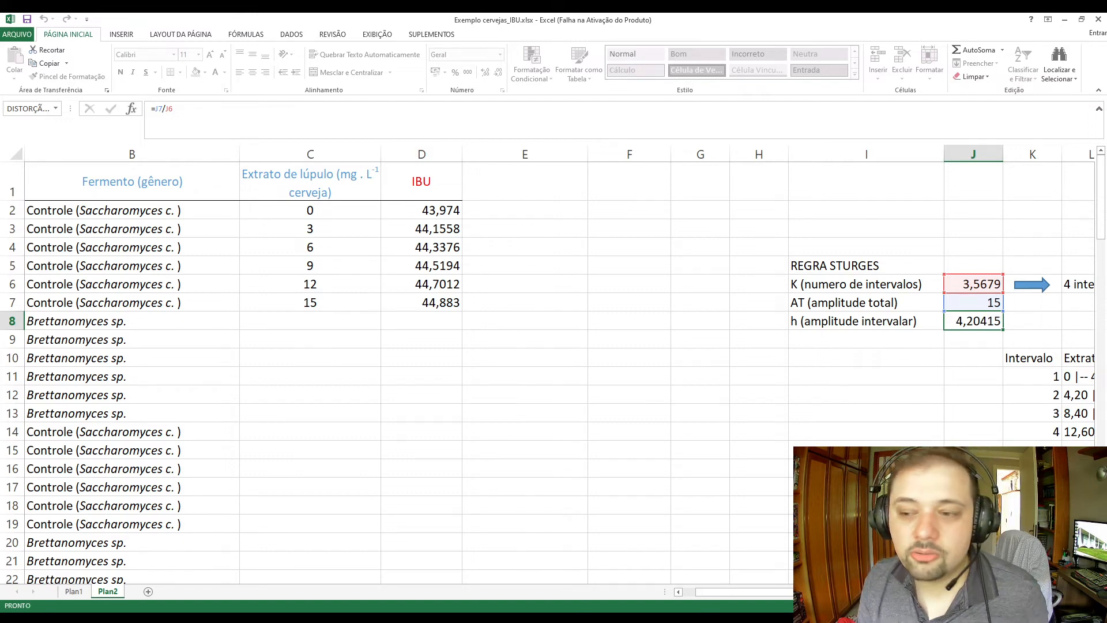
scroll(559, 369, right, 2)
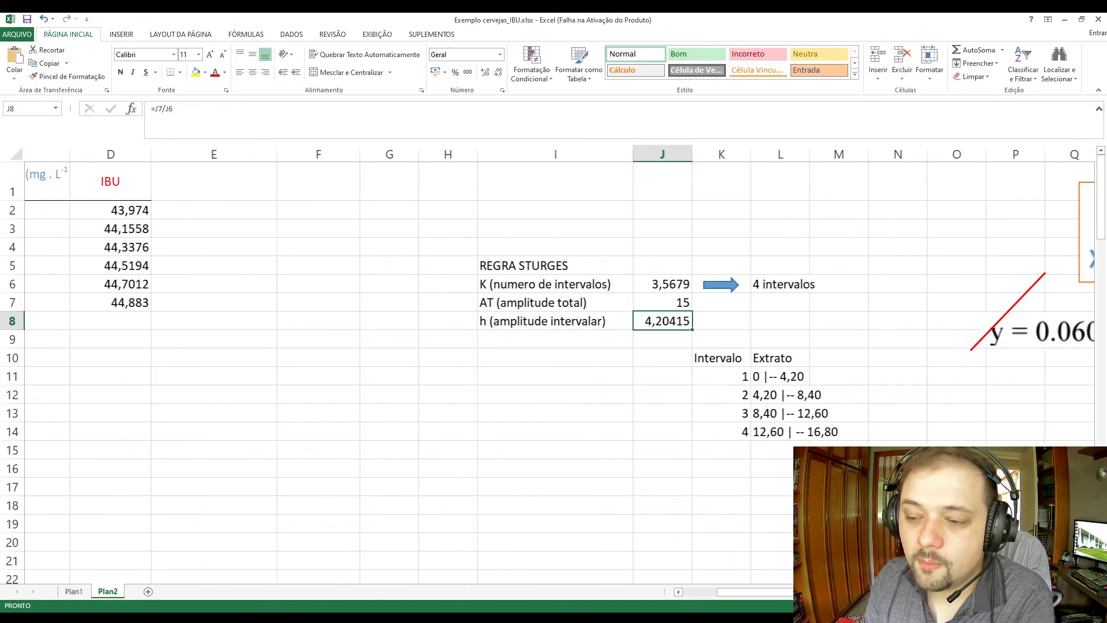
Review the four extract class intervals in K11:L14 against the interval amplitude in J8.
drag(676, 372, 783, 432)
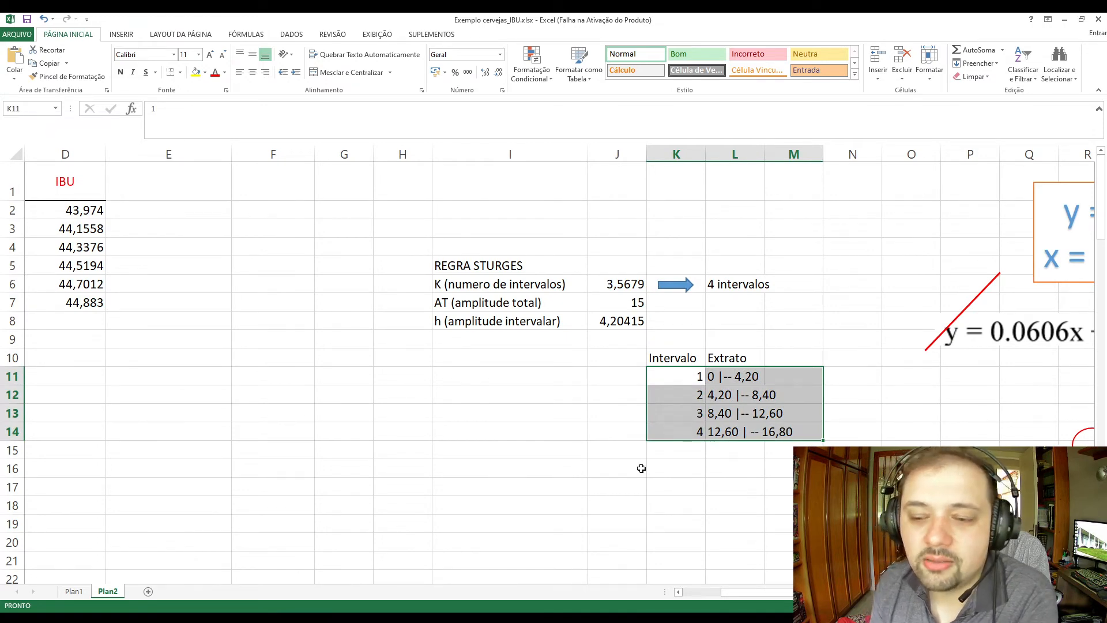
click(692, 398)
click(711, 380)
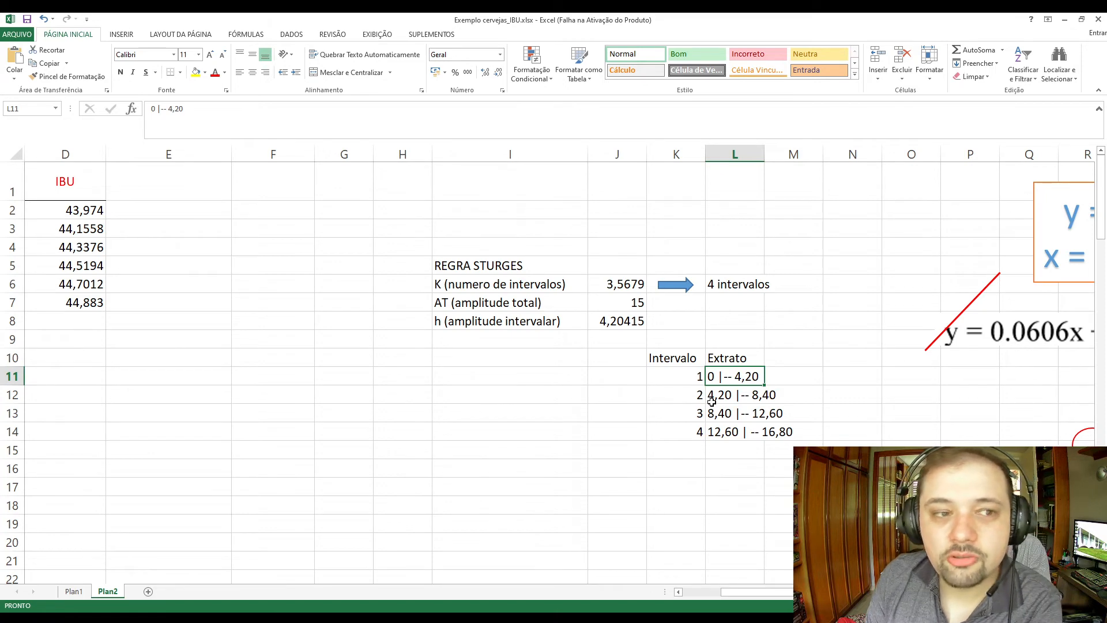
click(627, 325)
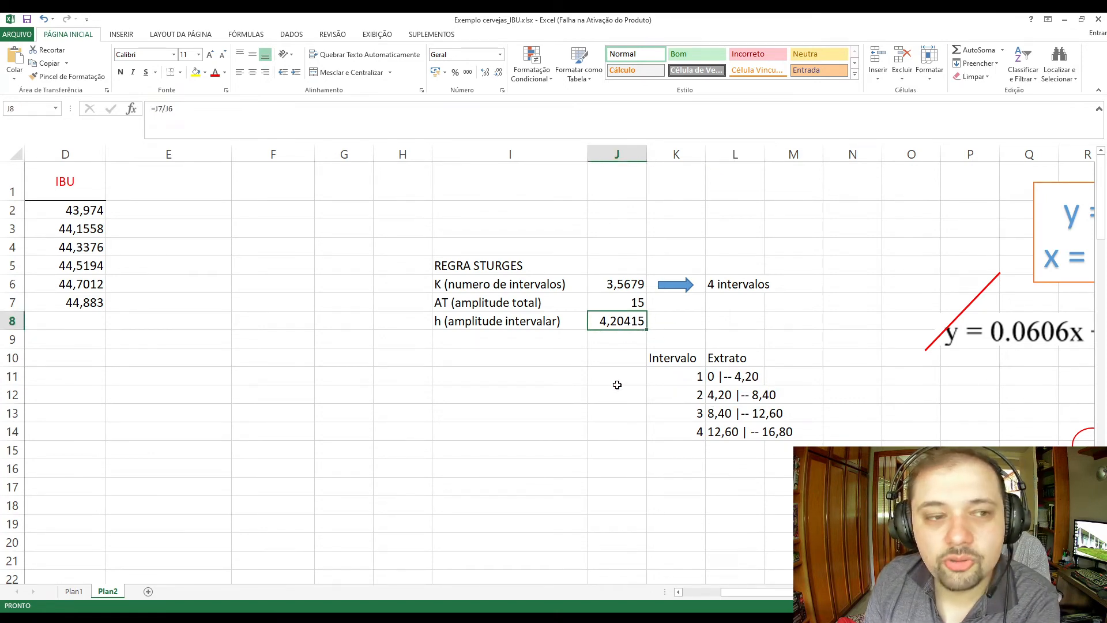
click(745, 400)
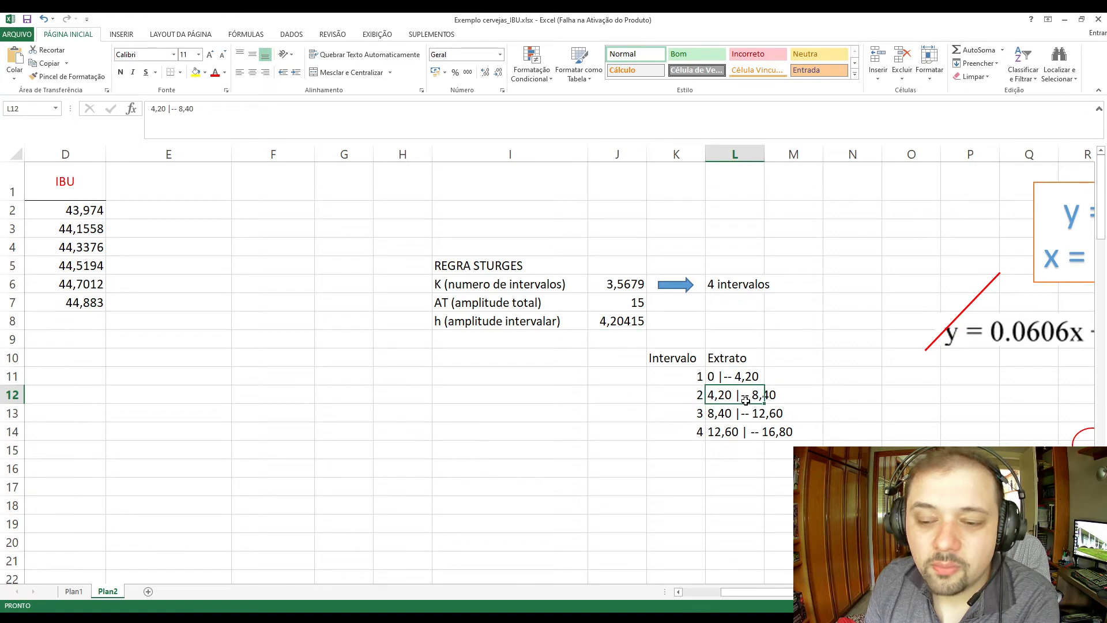
click(721, 412)
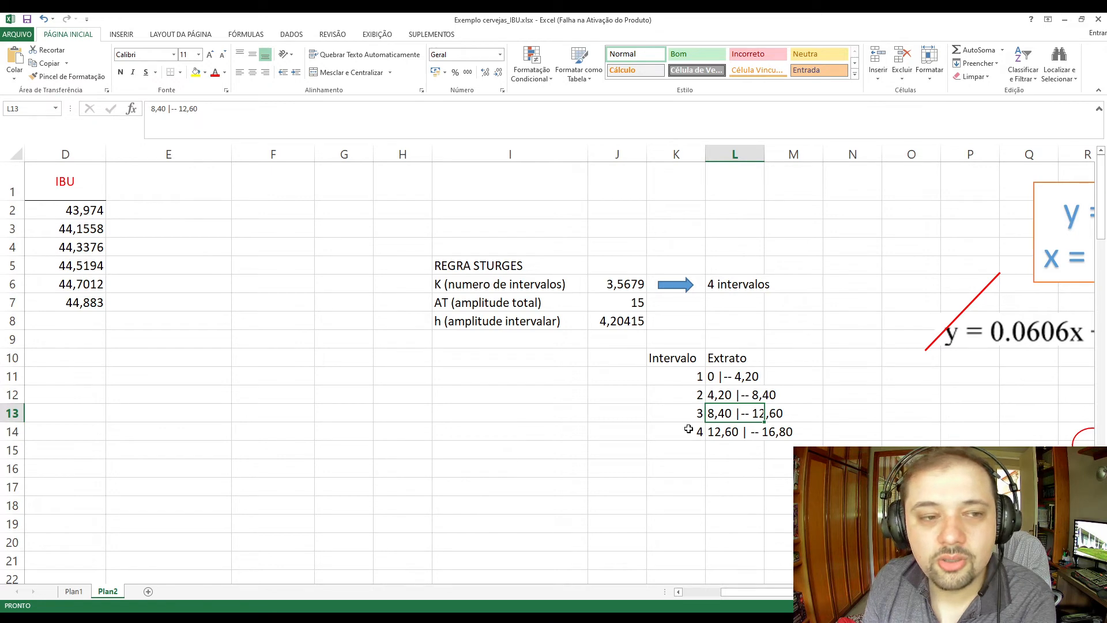
click(741, 435)
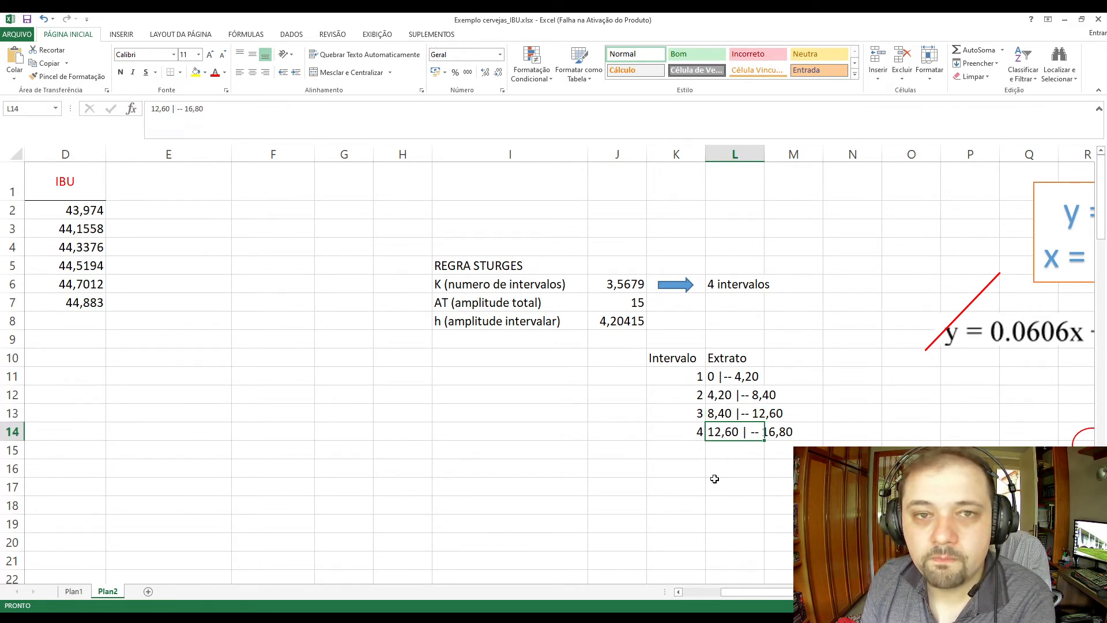
click(675, 479)
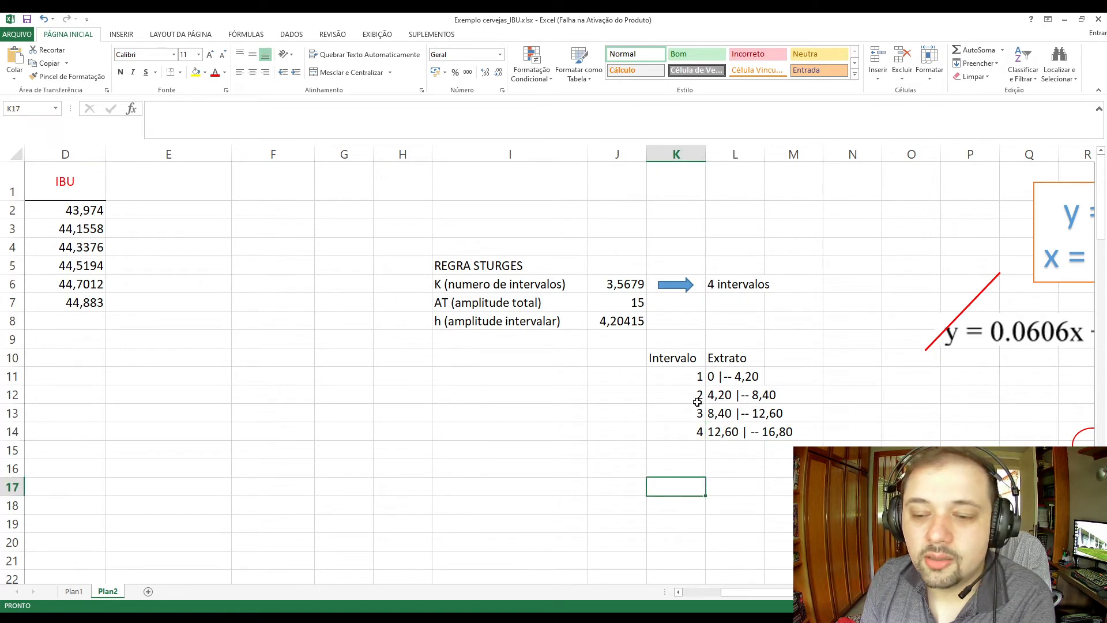
drag(687, 376, 739, 441)
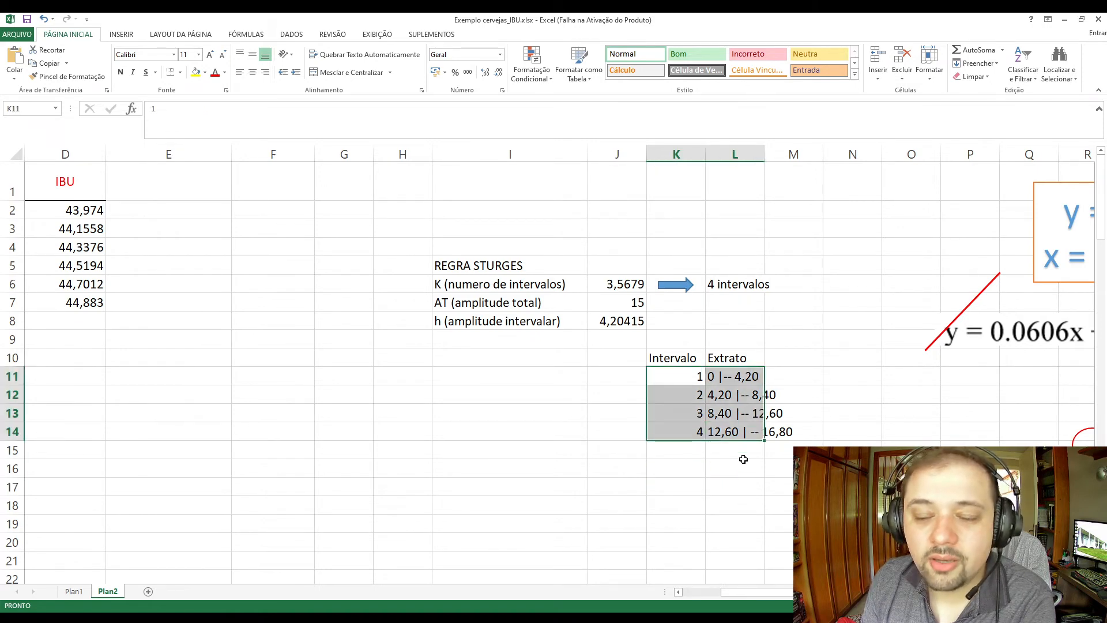
scroll(554, 369, left, 3)
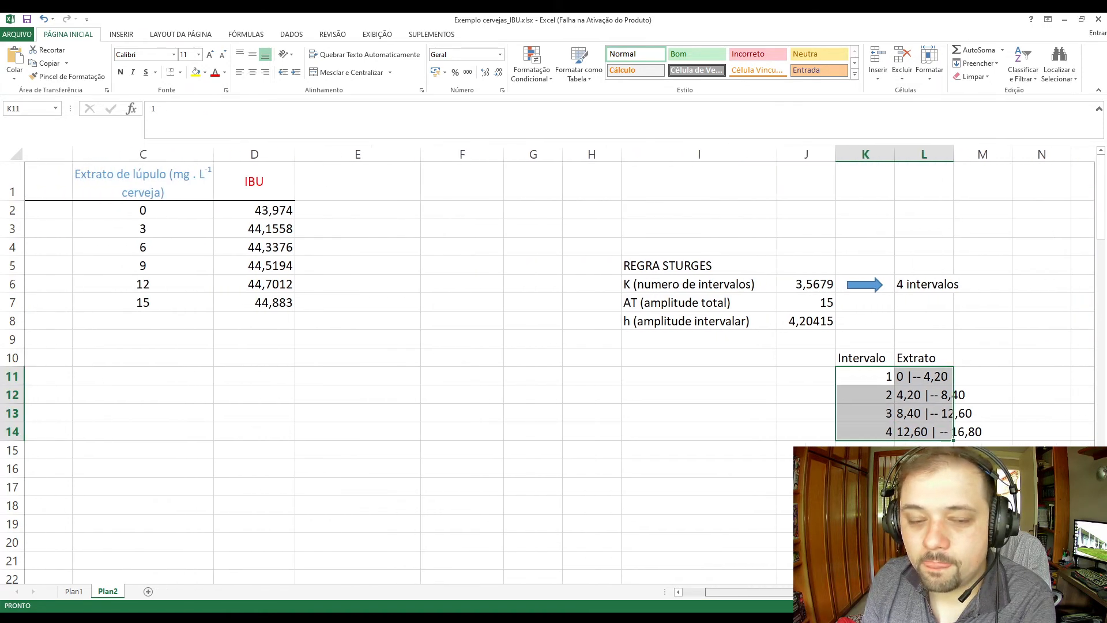
click(485, 413)
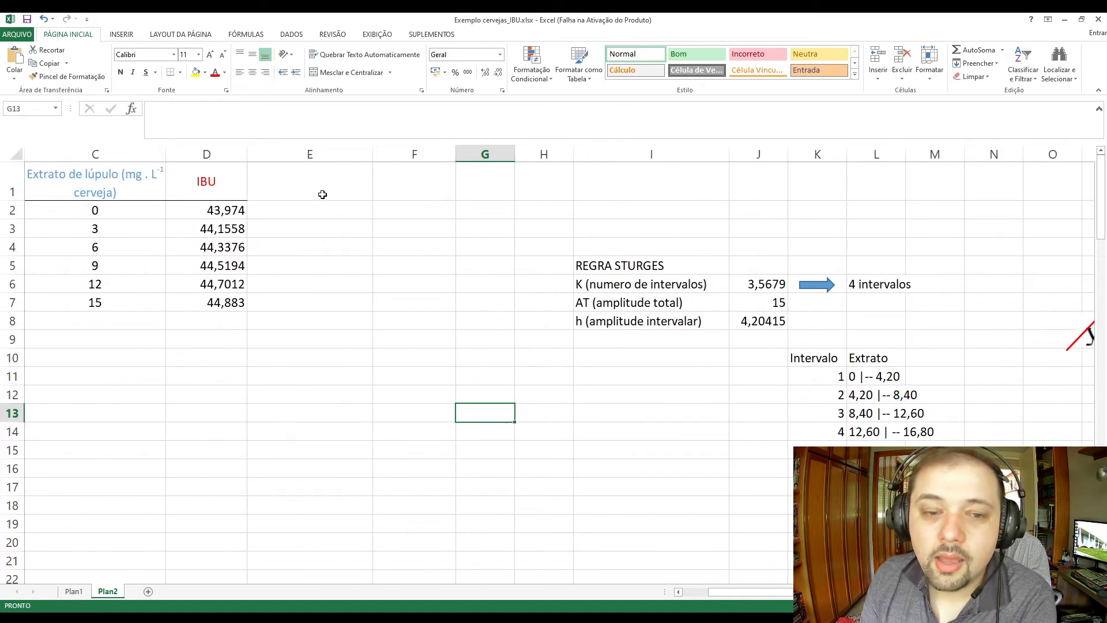
click(322, 193)
drag(795, 595, 779, 595)
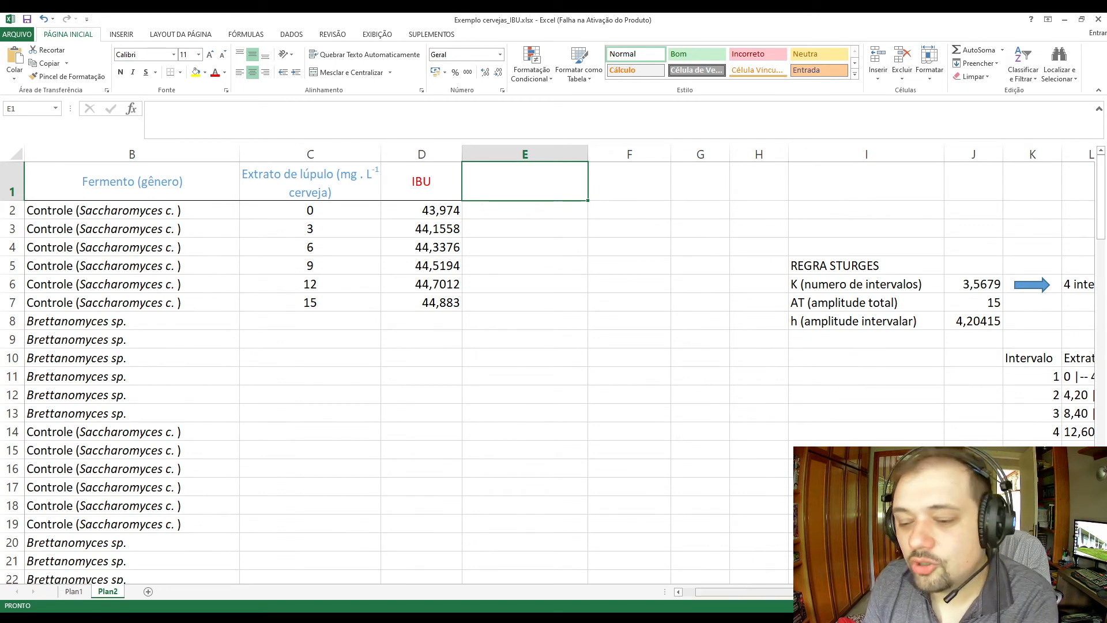
mouse_move(743, 592)
mouse_down()
mouse_move(757, 592)
mouse_move(724, 592)
mouse_up()
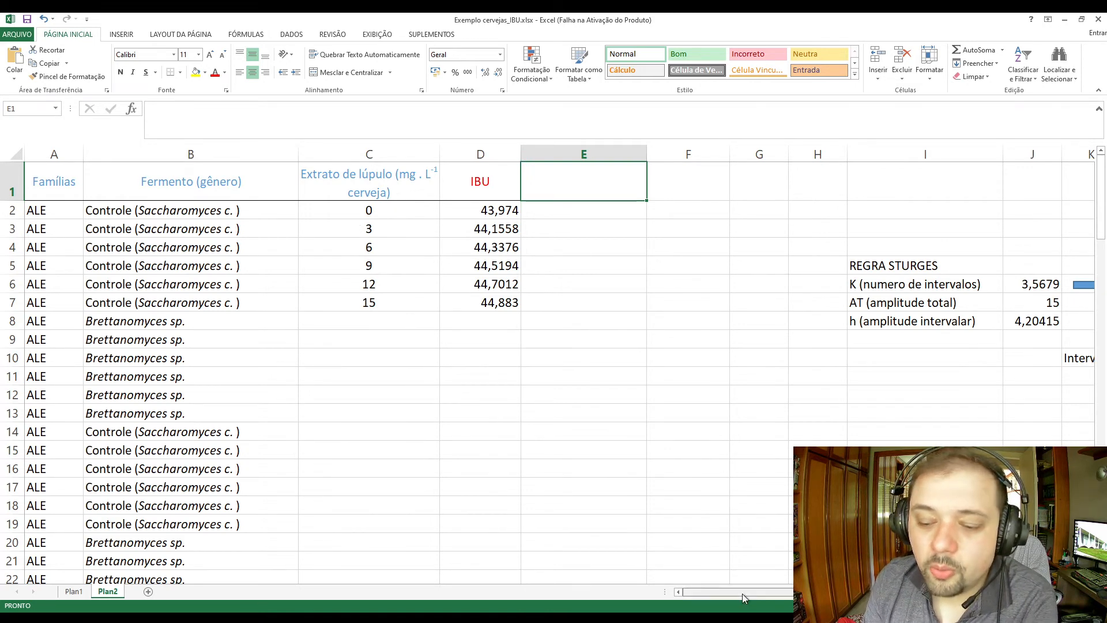
drag(743, 593, 769, 600)
Add the header PM in N10 beside the interval table and calculate the first class midpoint in N11 with =4,2/2.
drag(814, 358, 902, 431)
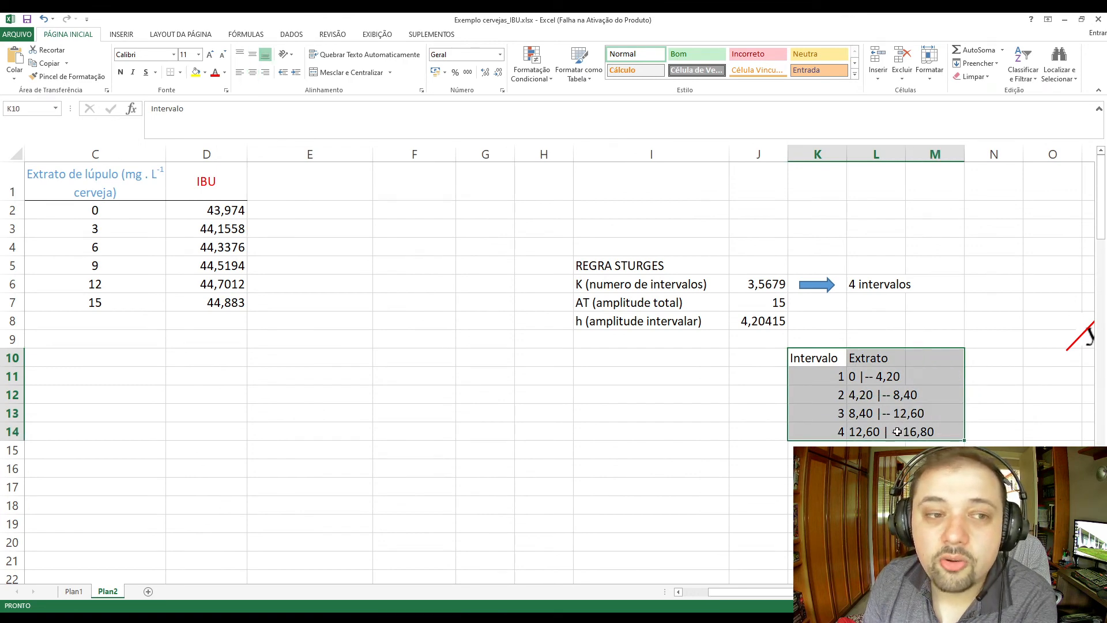
click(971, 357)
text(PM)
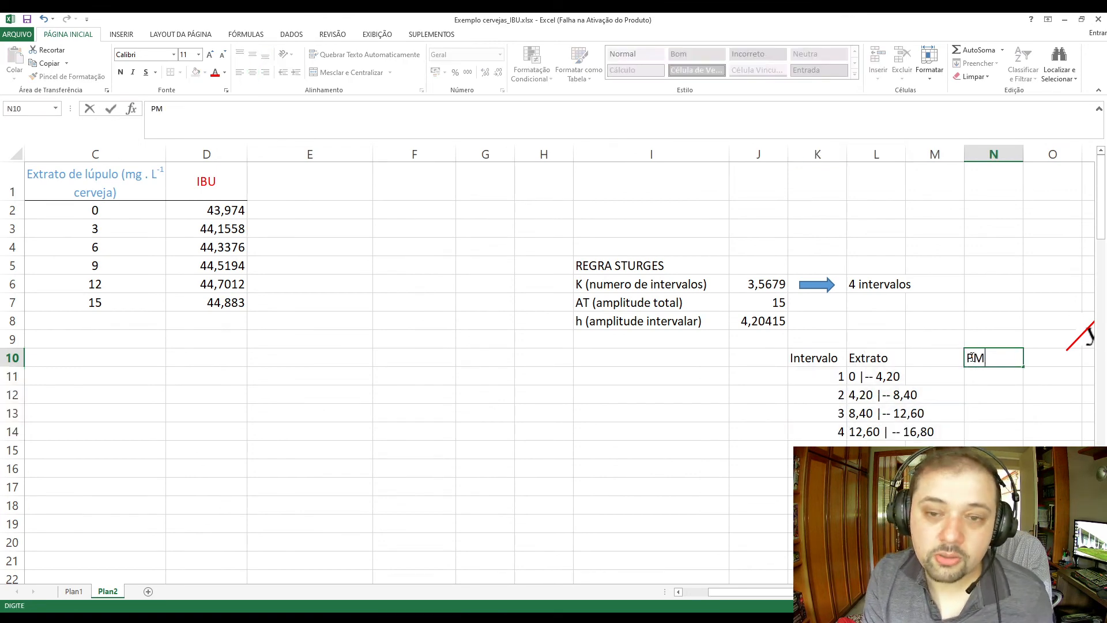
key(Return)
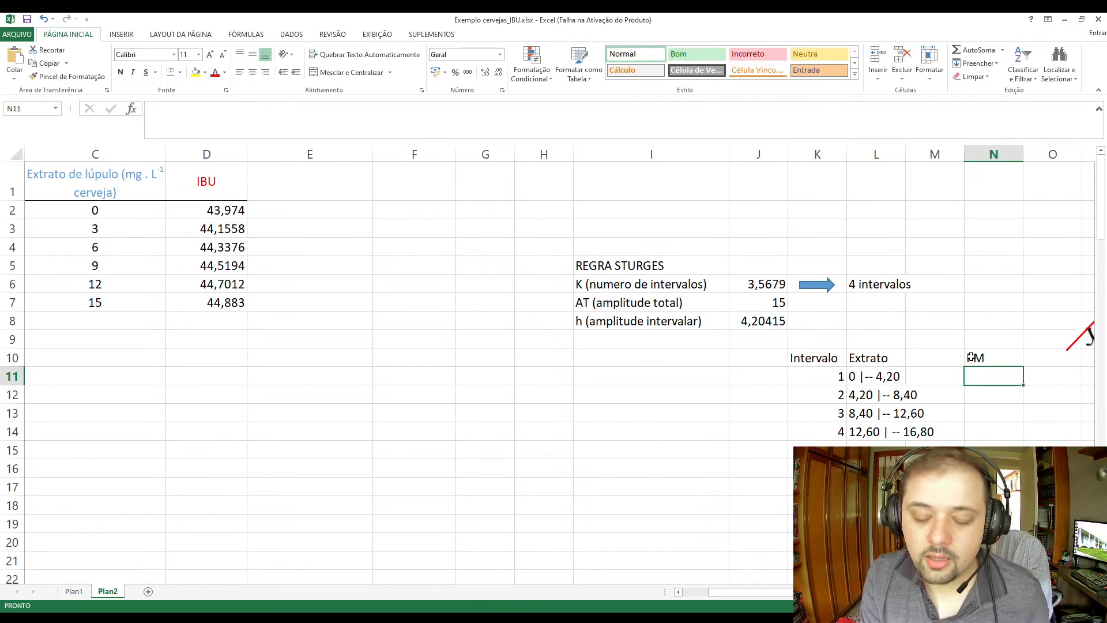
text(=)
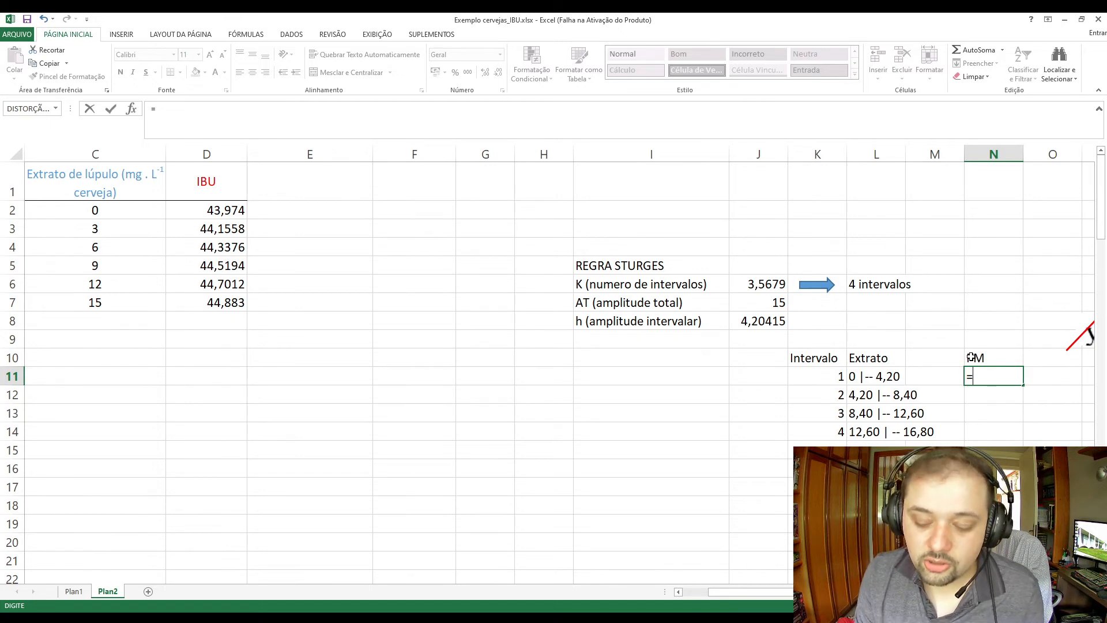
text(4,2)
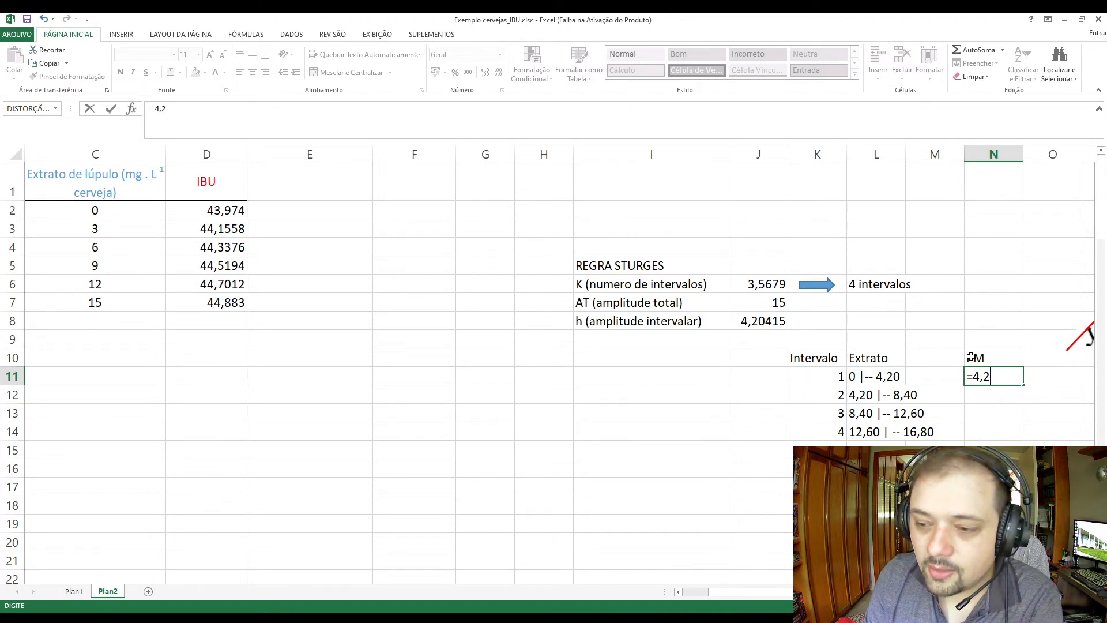
text(/2)
key(Return)
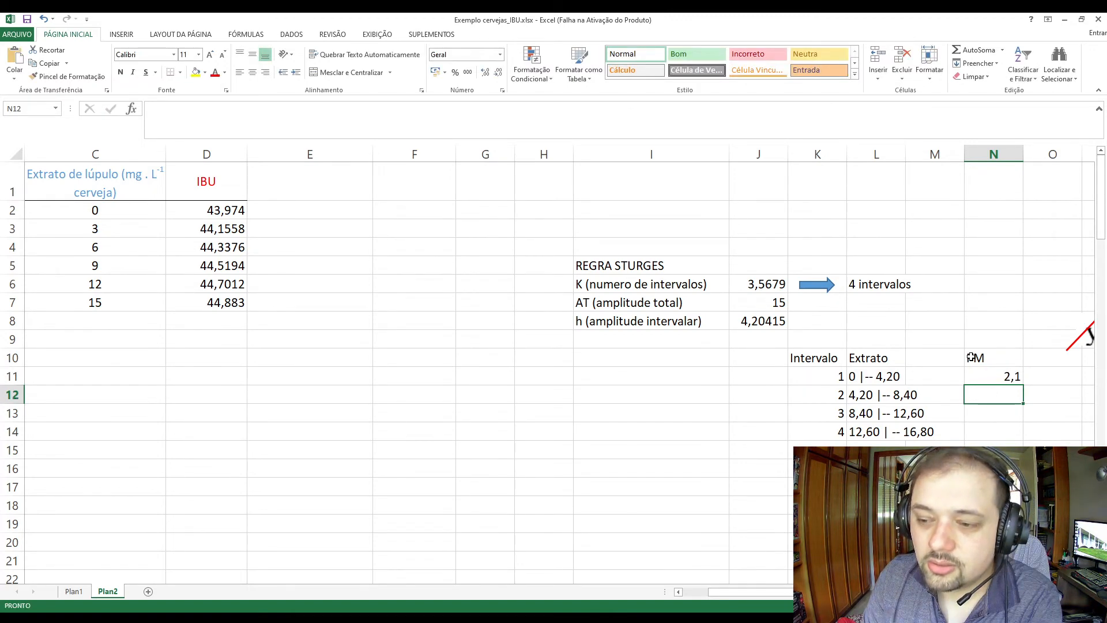
Calculate the second class midpoint in N12 with the formula =(4,2+8,4)/2.
text(=)
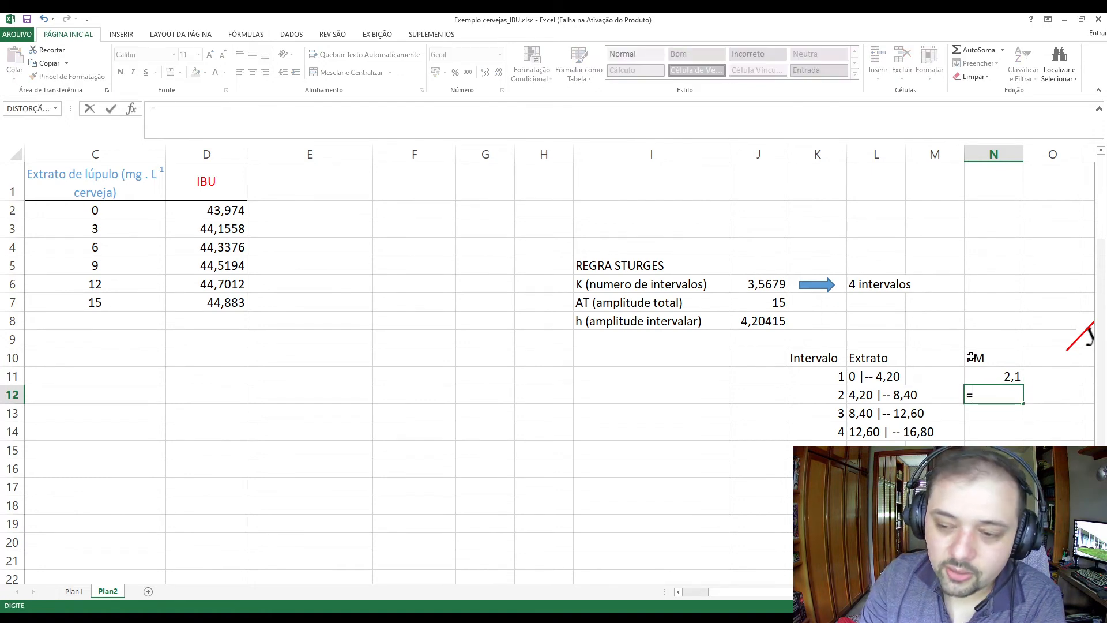
text((4)
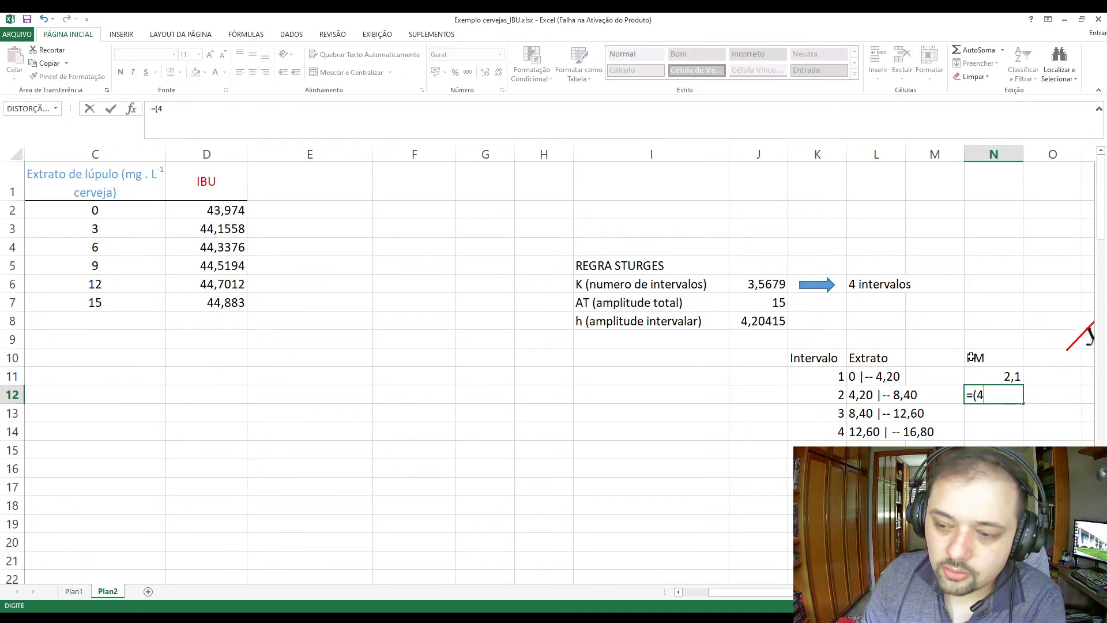
text(,2+,)
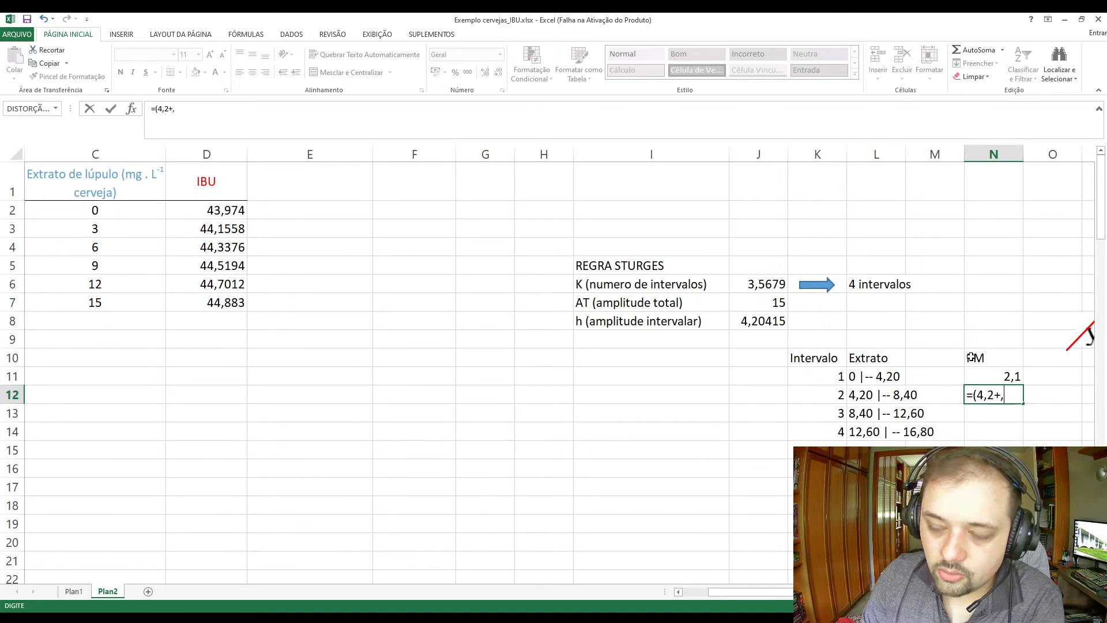
key(BackSpace)
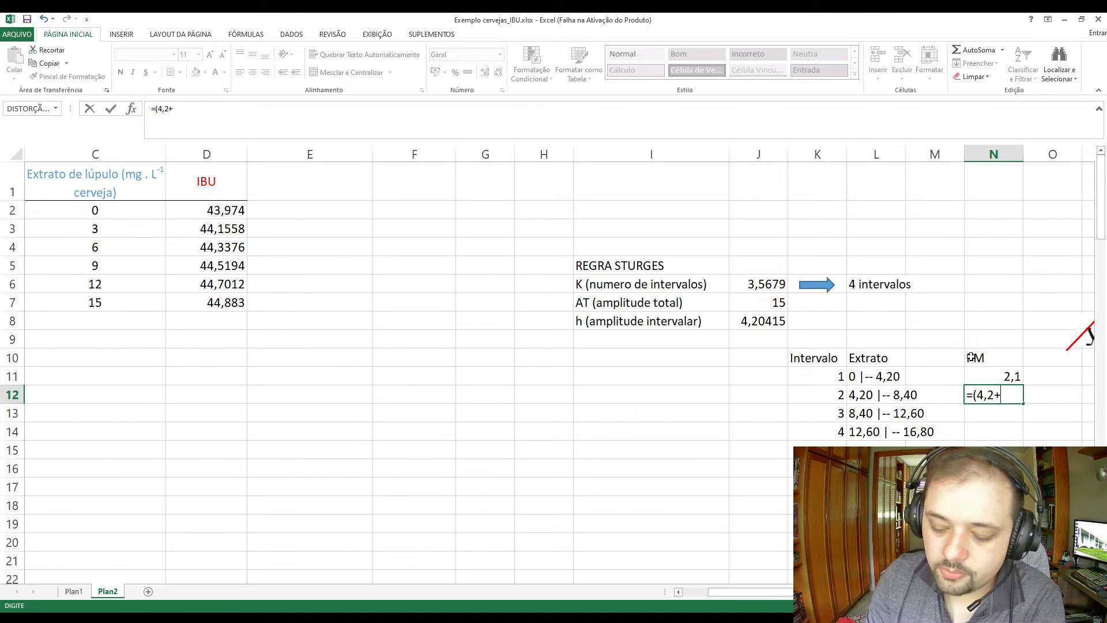
text(8,4))
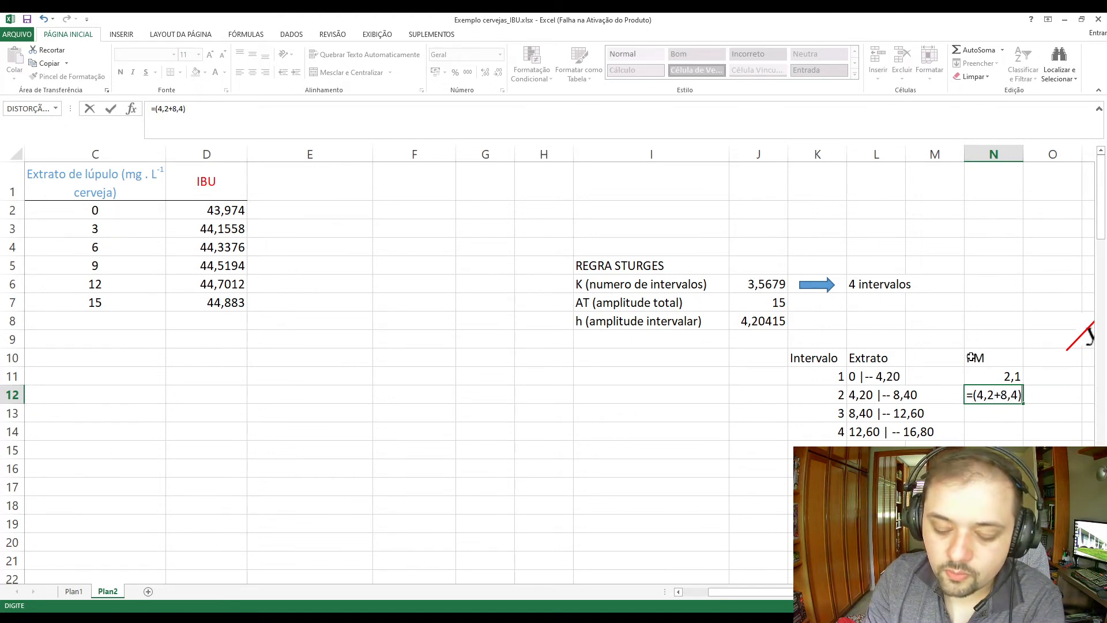
text(/2)
key(Return)
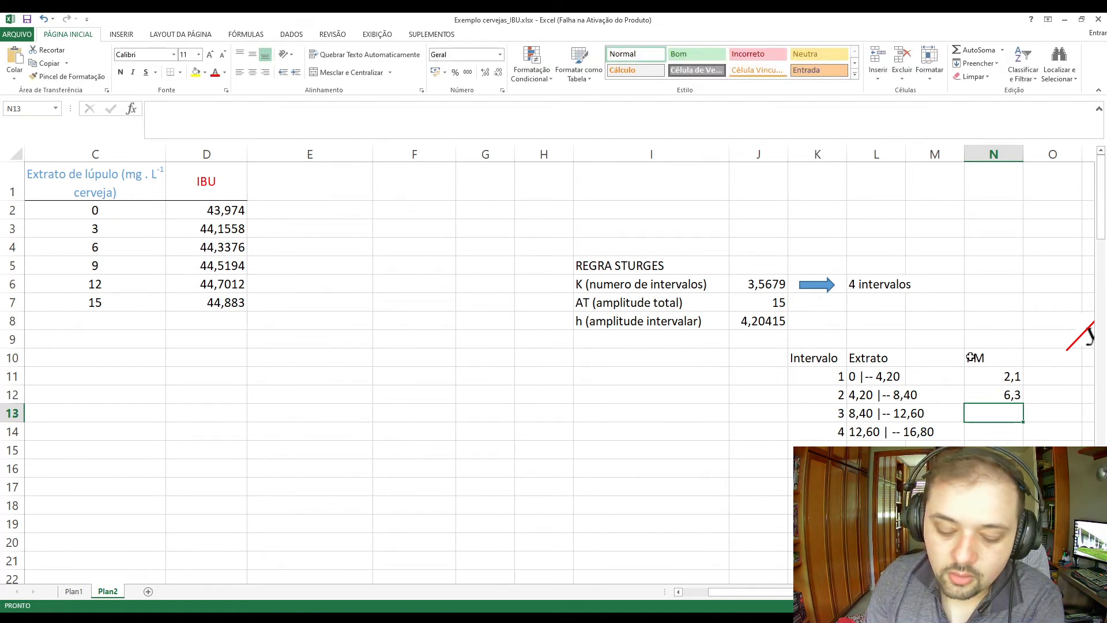
Calculate the third class midpoint in N13 with the formula =(8,4+12,6)/2.
text(=8)
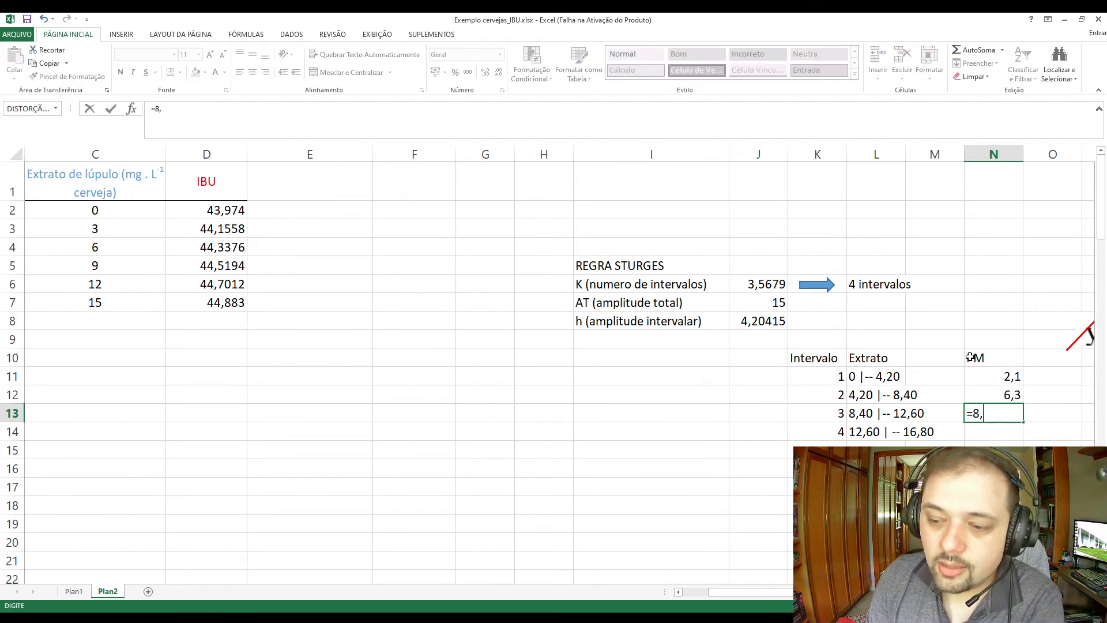
text(,)
key(BackSpace)
key(BackSpace)
text(()
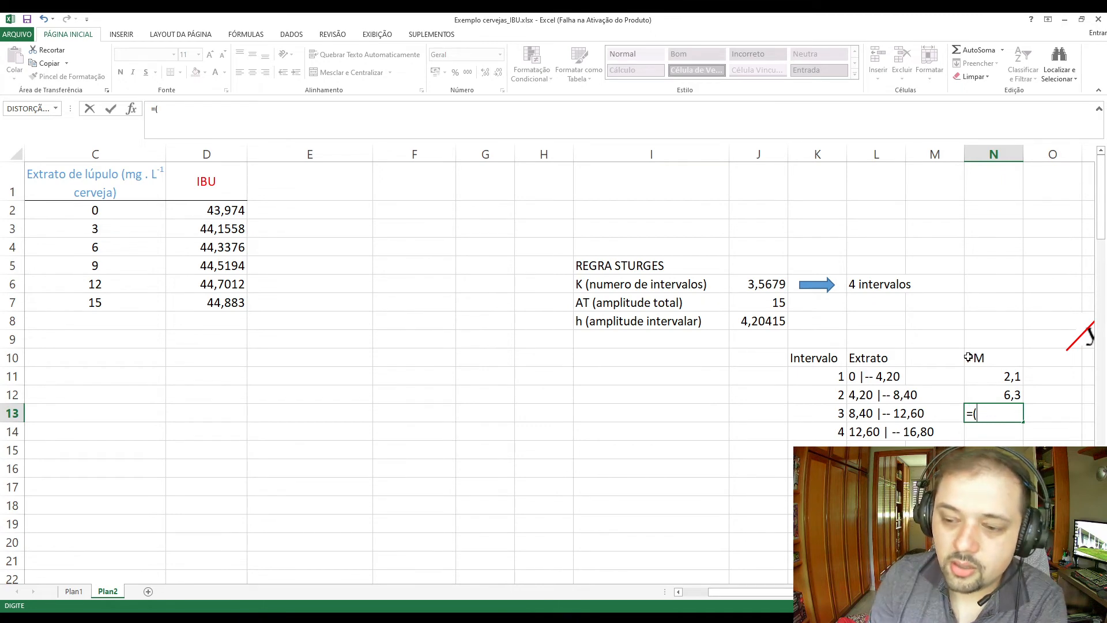
text(8,4+12)
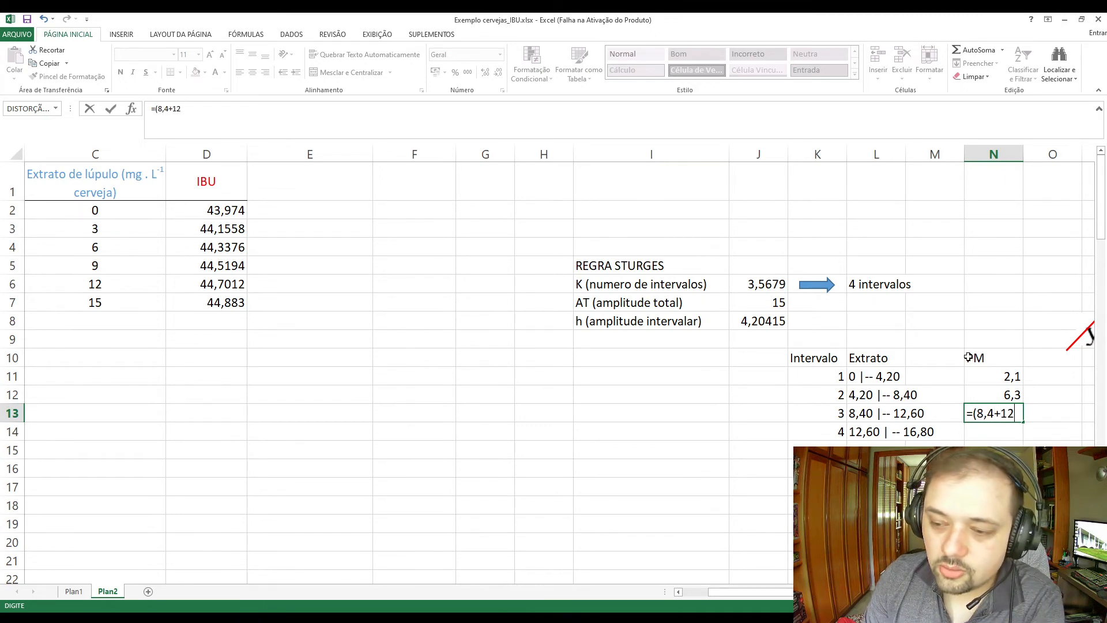
text(,6)/2)
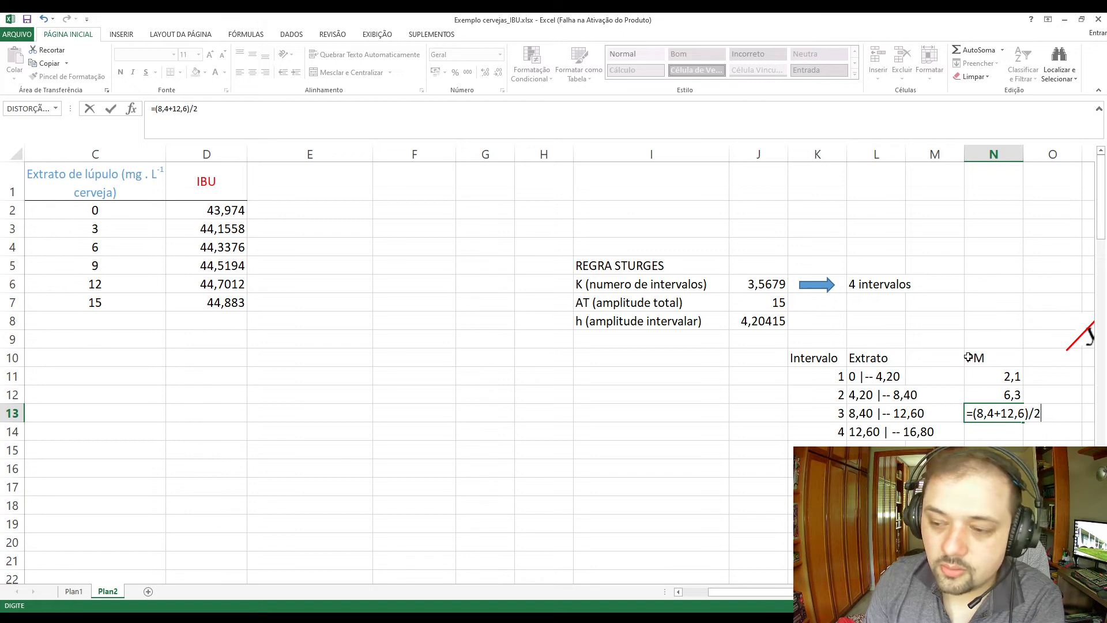
key(Return)
Calculate the fourth class midpoint in N14 with the formula =(12,6+16,8)/2.
text(=)
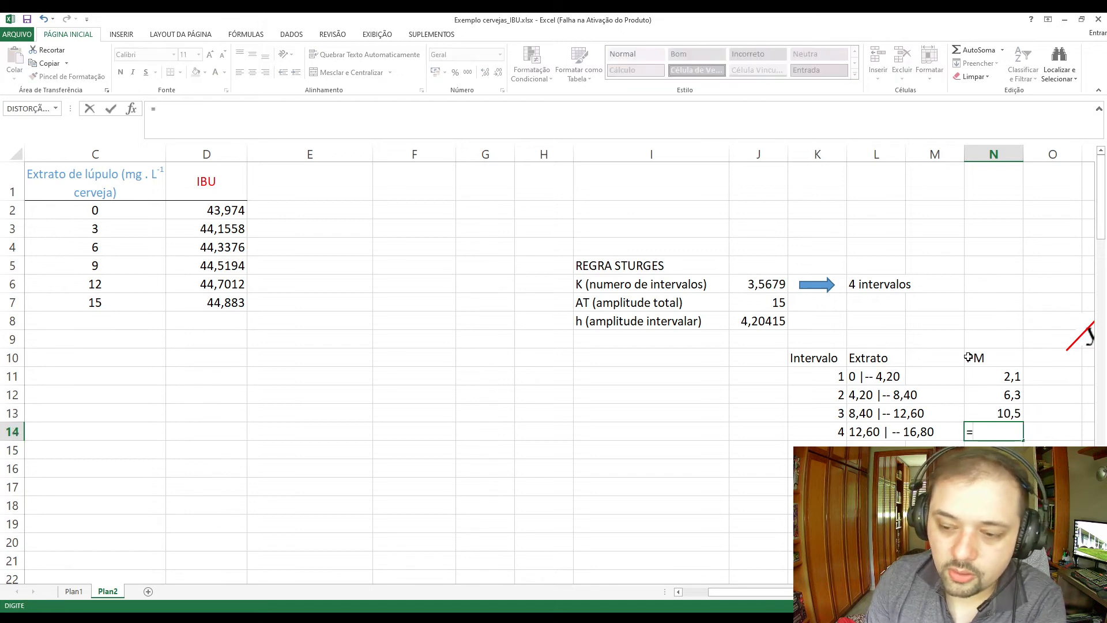
text(12,6+)
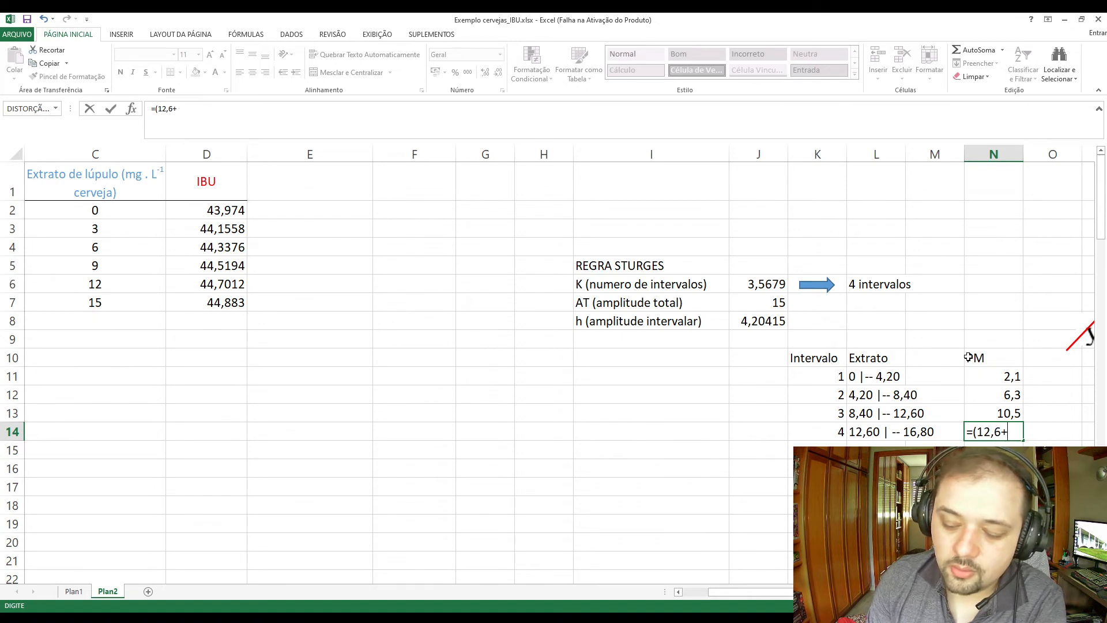
text(12,6+16,8)/2)
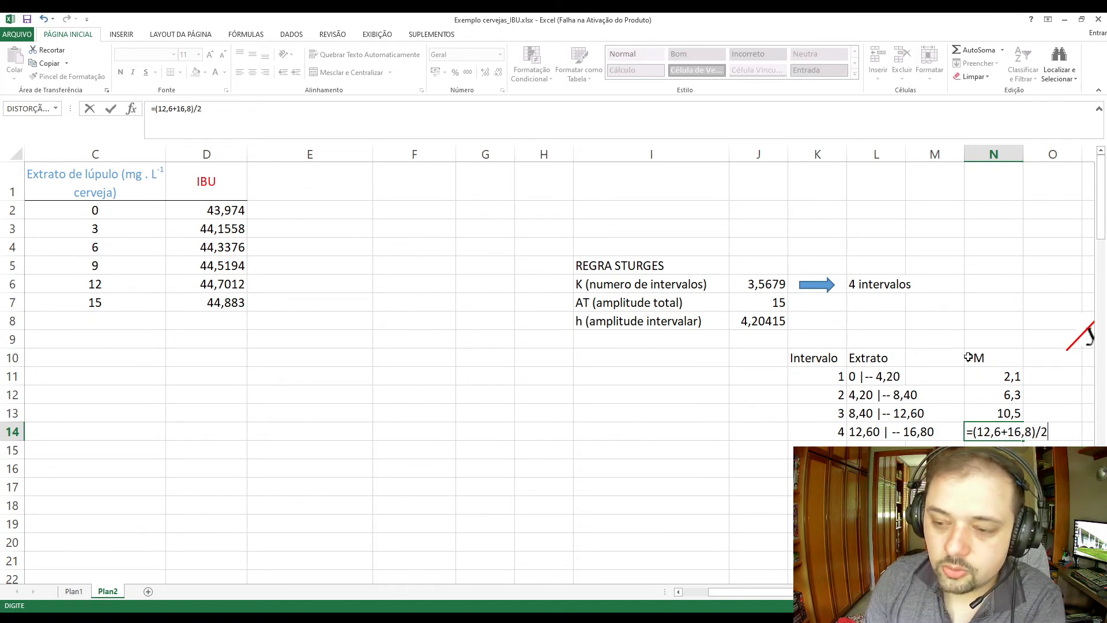
key(Return)
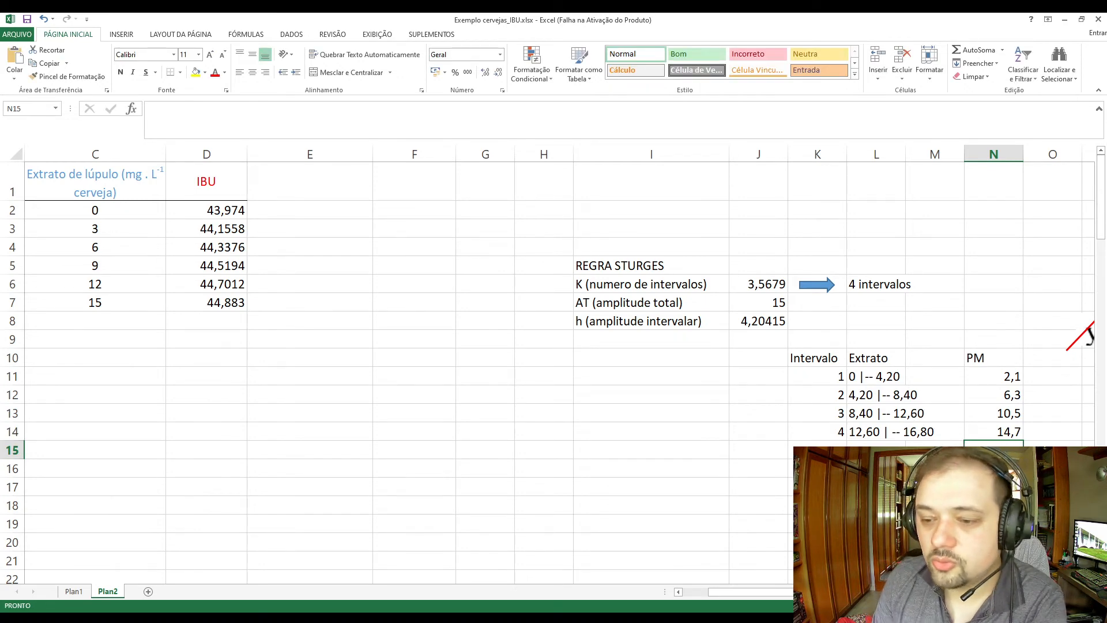
click(1012, 432)
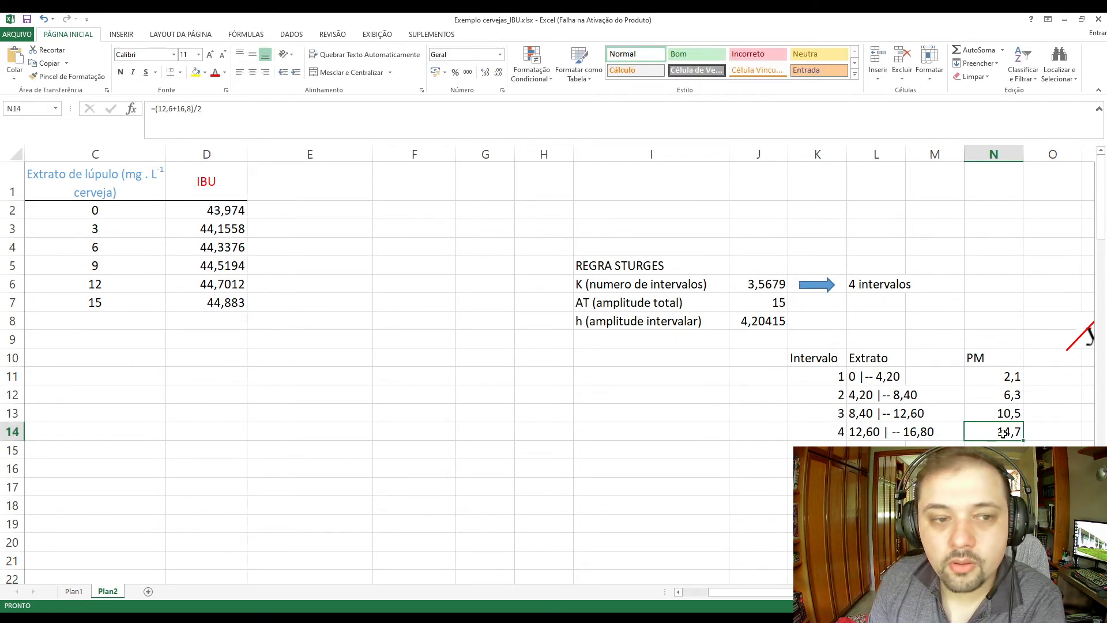
Add the column header PM in E1, next to the IBU column of the data table.
click(605, 419)
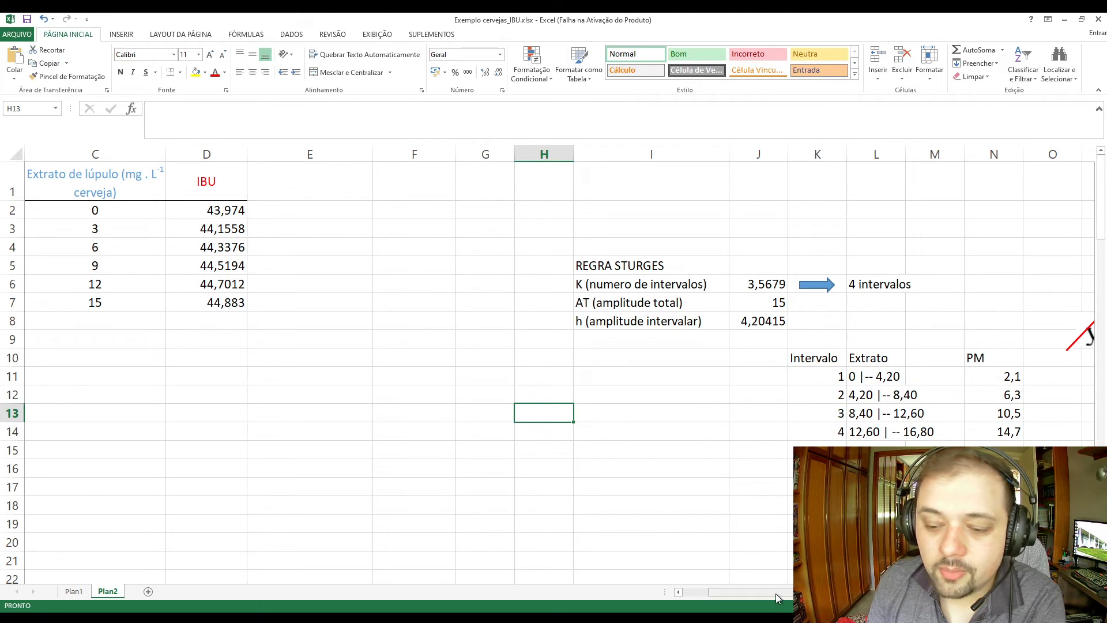
drag(776, 592, 718, 591)
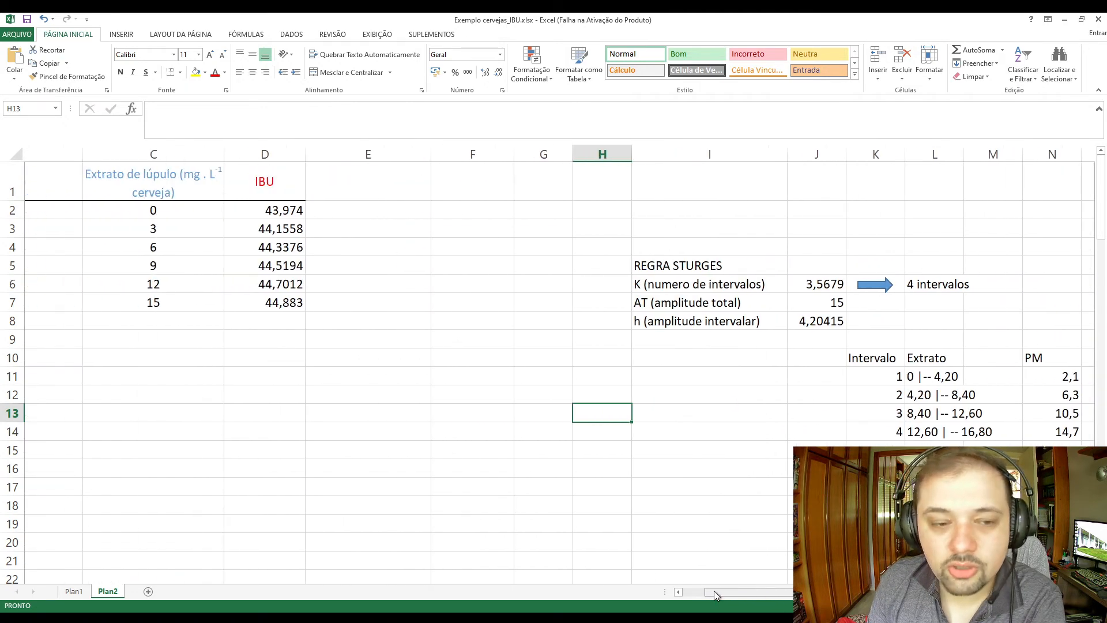
drag(133, 210, 116, 317)
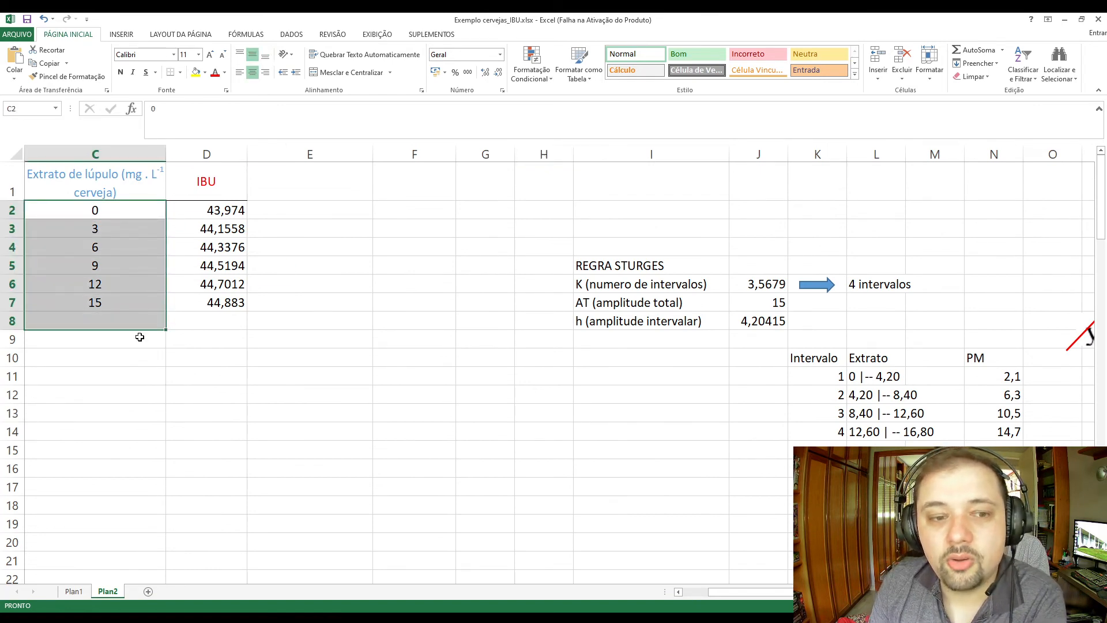
click(323, 192)
text(PM)
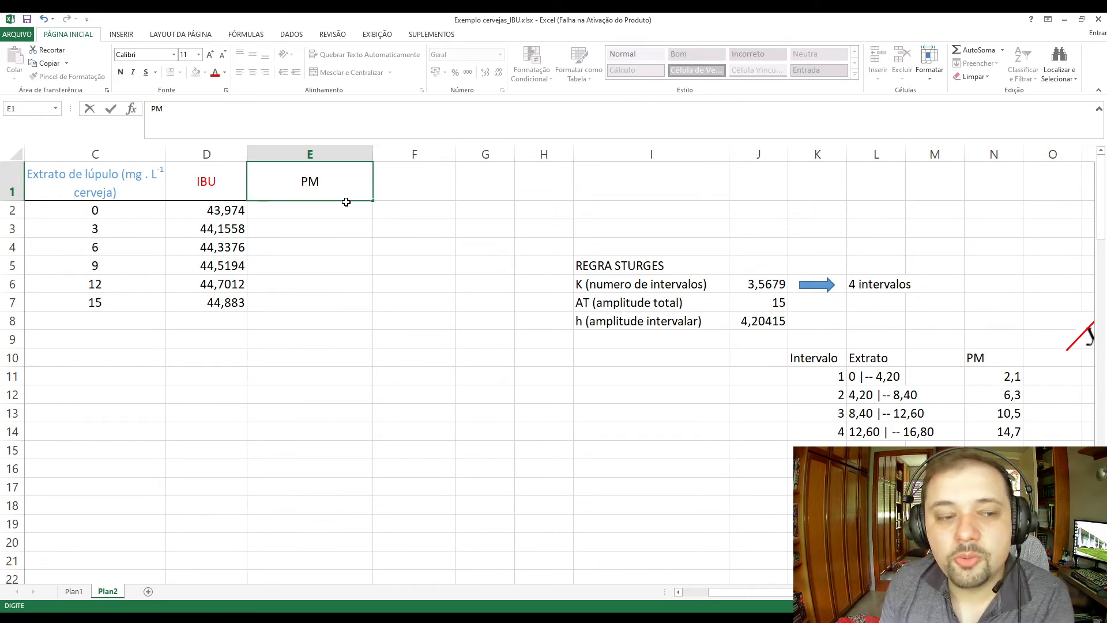
click(415, 288)
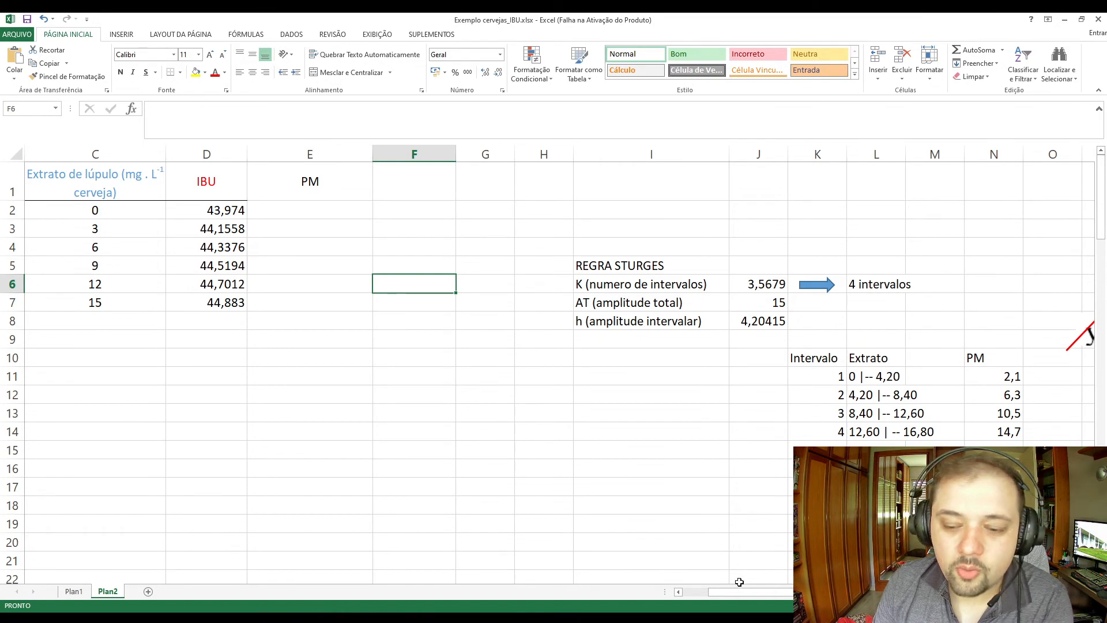
Copy the family, yeast and hop extract data in A1:C109 of Plan2 into a new sheet starting at A1.
drag(739, 591, 708, 591)
click(484, 506)
drag(45, 177, 378, 546)
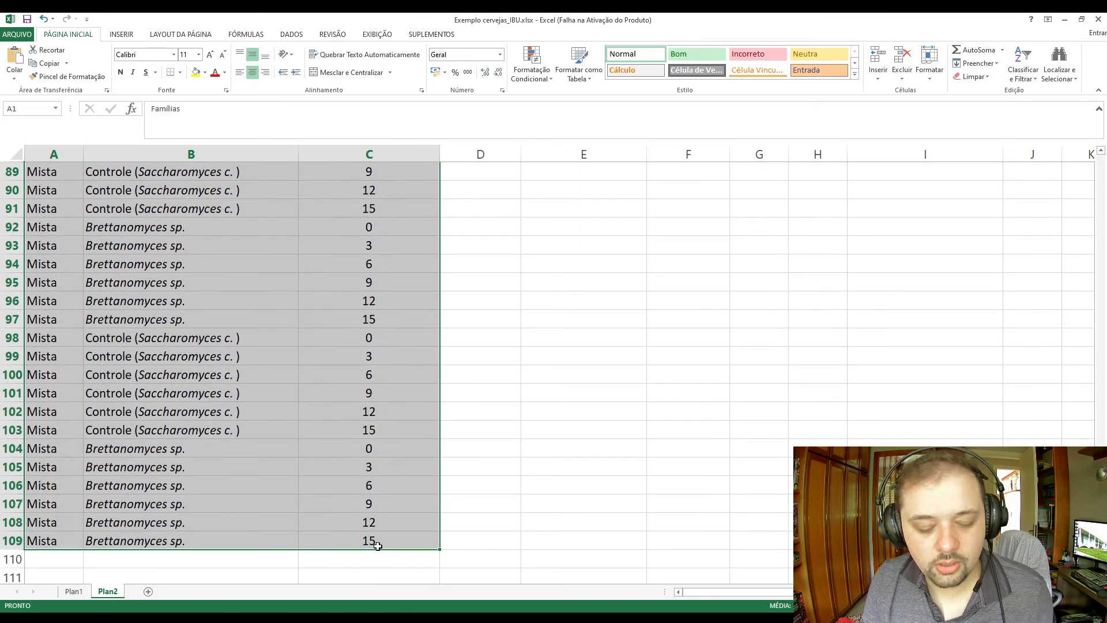
key(ctrl+c)
click(148, 592)
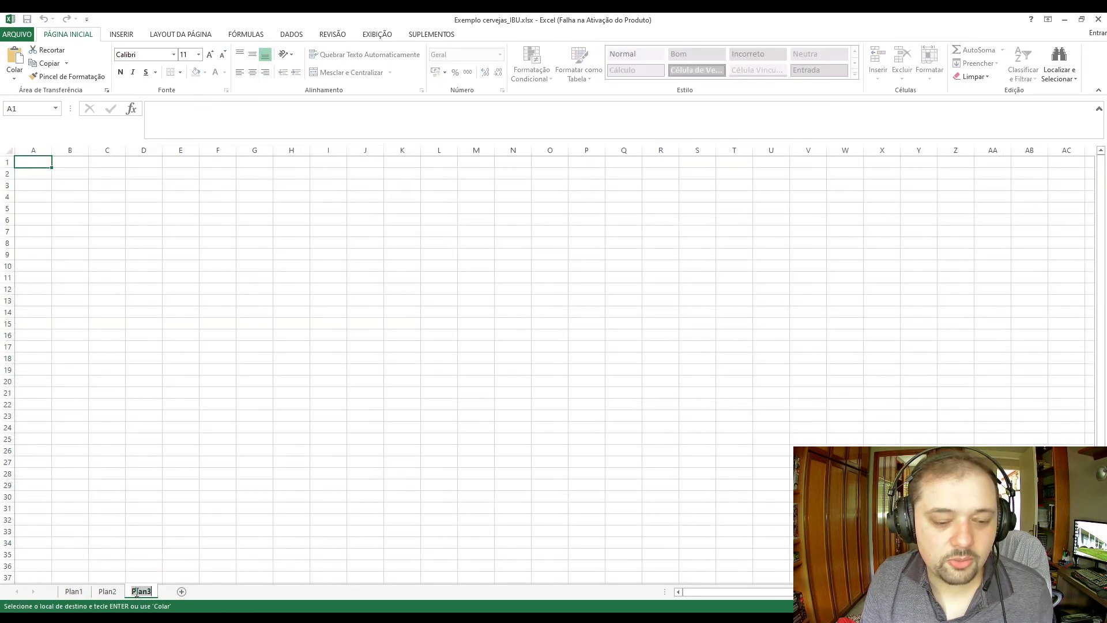
click(70, 219)
click(60, 147)
click(55, 164)
click(48, 165)
key(ctrl+v)
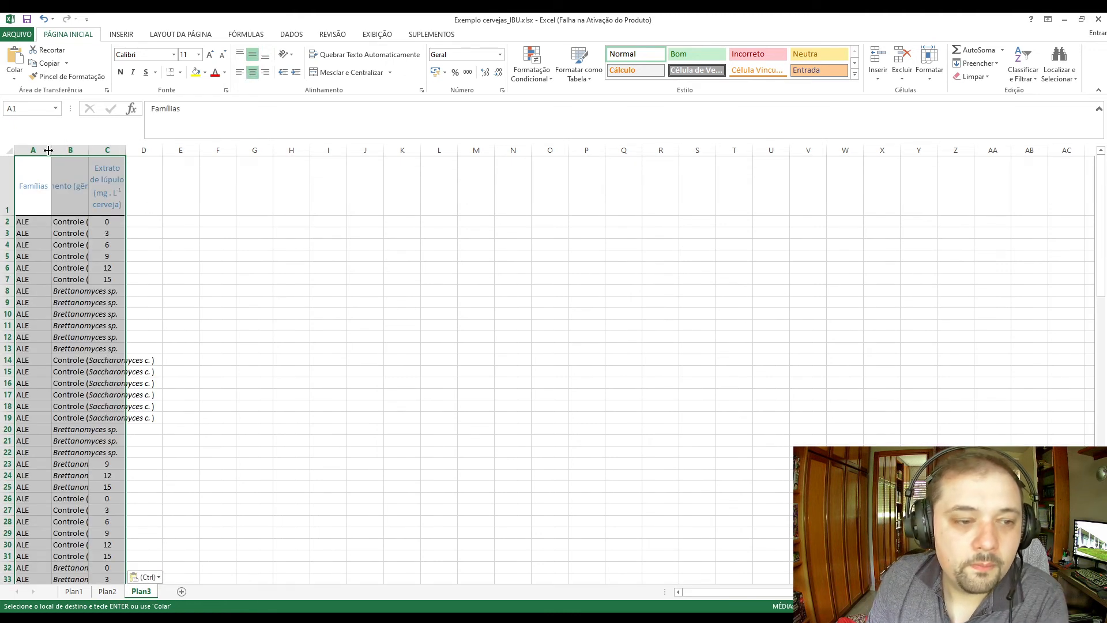
Fit columns A and B of the pasted table to their contents and widen the hop extract column C.
double_click(85, 150)
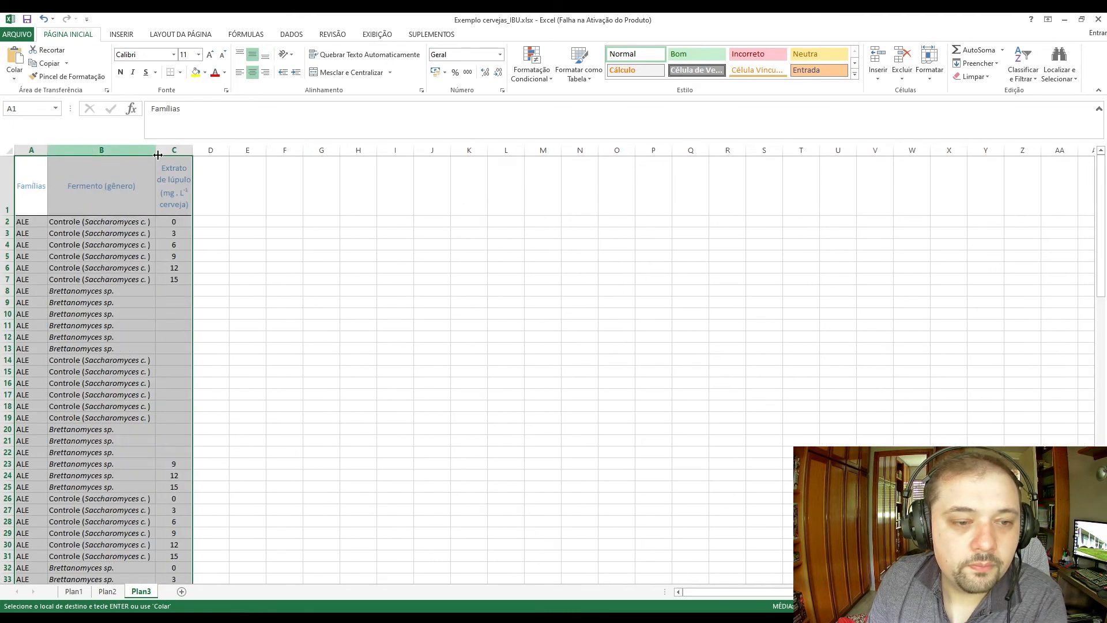
drag(192, 151, 268, 151)
ctrl+scroll(231, 229, up, 4)
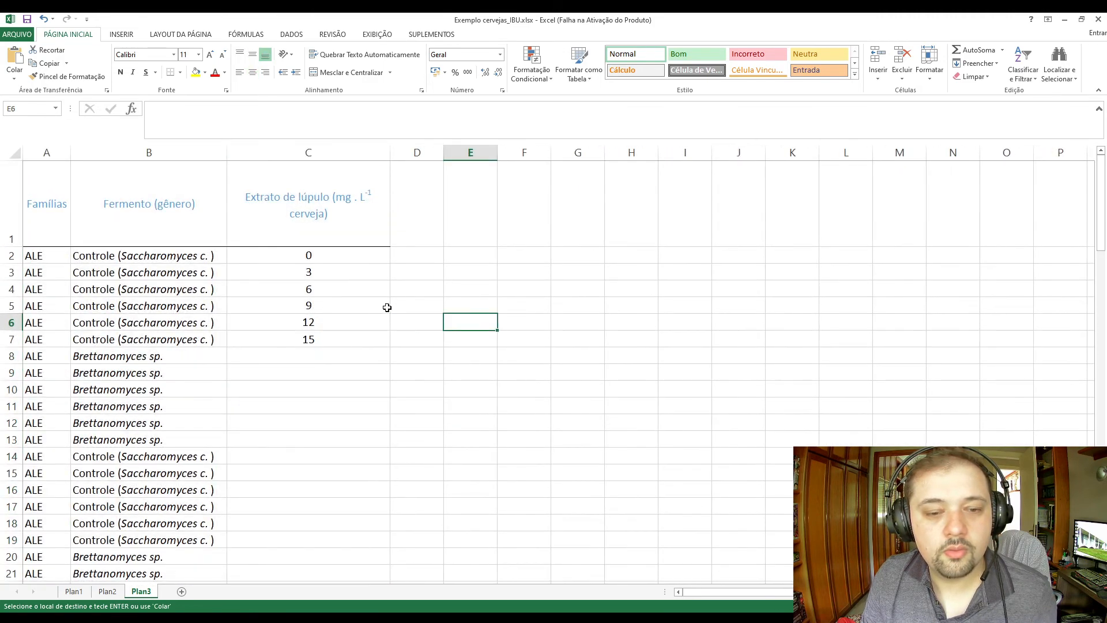
Review the hop extract values in C2:C7 of the new sheet and return to the Plan2 sheet.
click(346, 261)
key(alt+Tab)
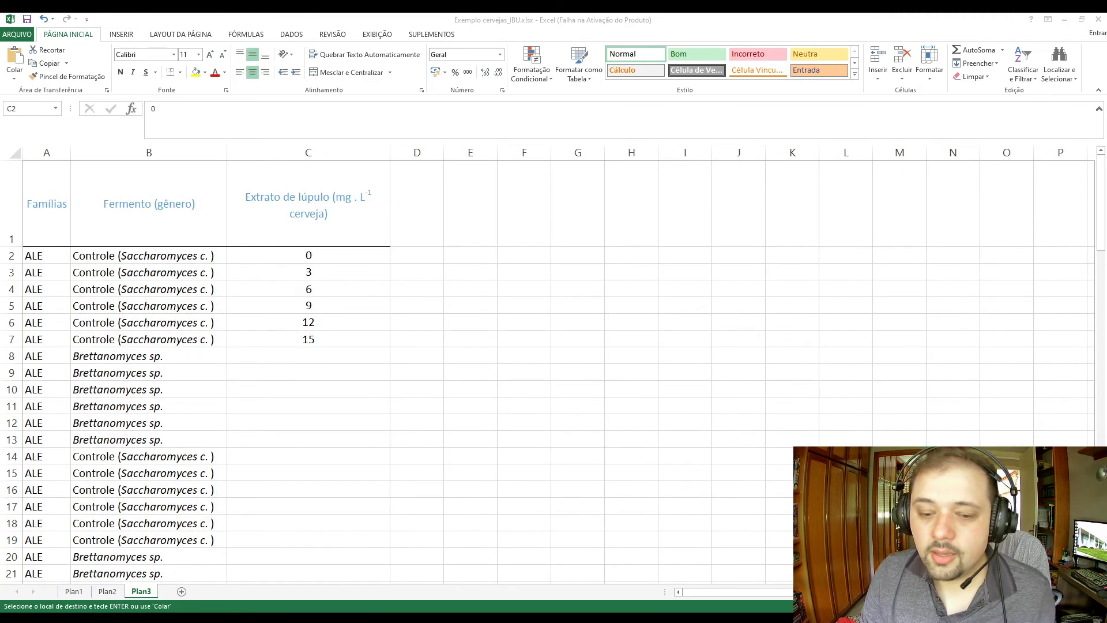
key(alt+Tab)
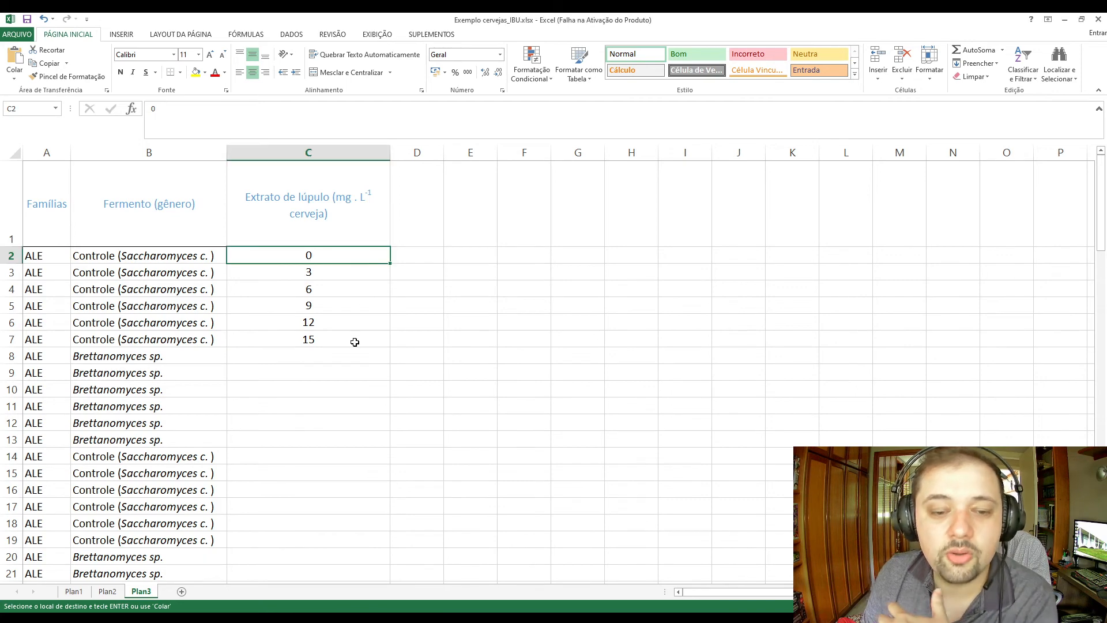
key(Escape)
drag(359, 370, 352, 334)
drag(342, 255, 339, 356)
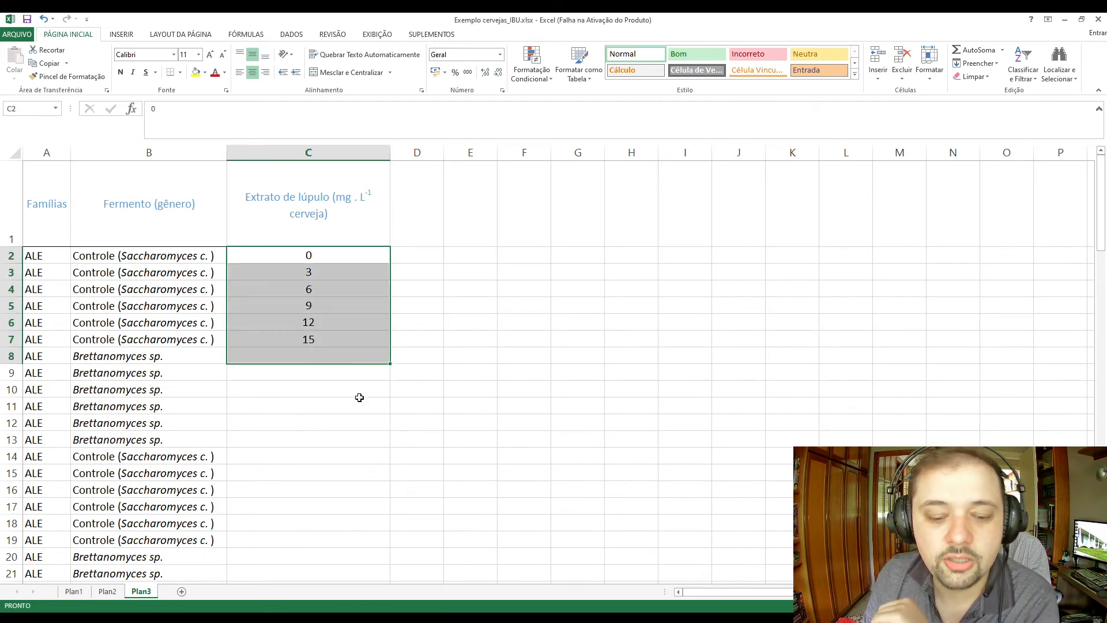
click(107, 591)
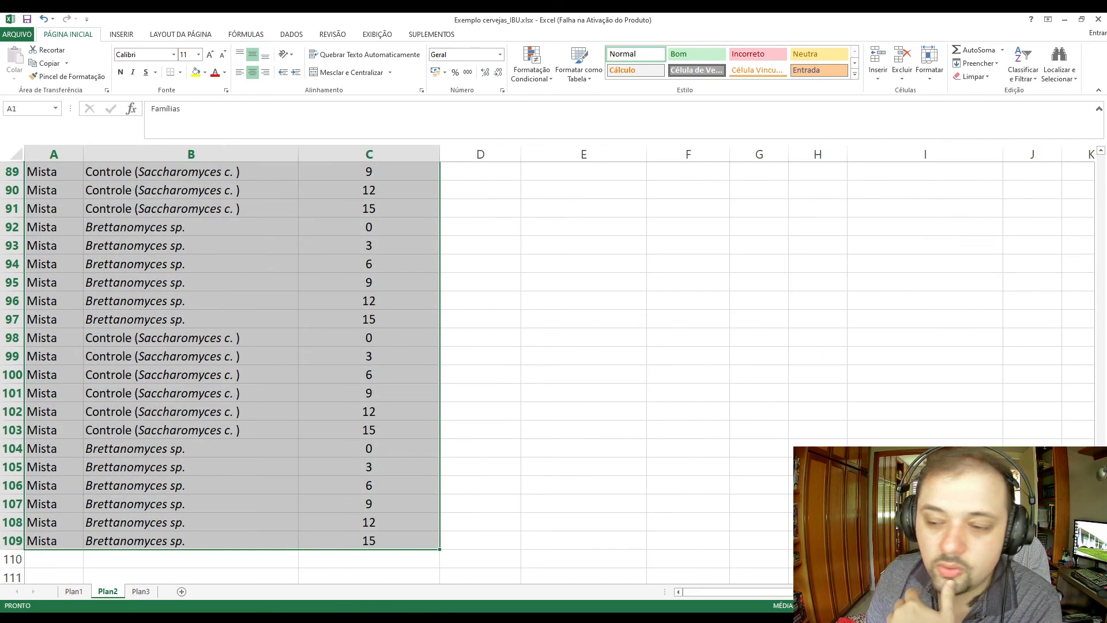
Copy the class midpoints in N11:N14 of Plan2 and open the Plan3 sheet.
click(663, 542)
scroll(663, 542, up, 20)
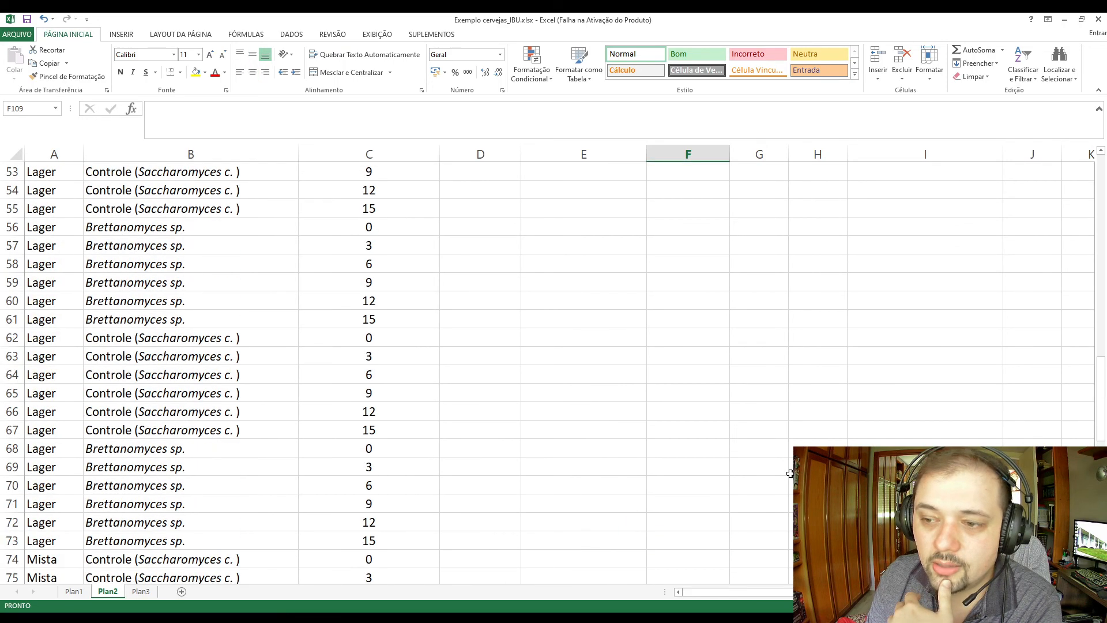
scroll(672, 390, right, 3)
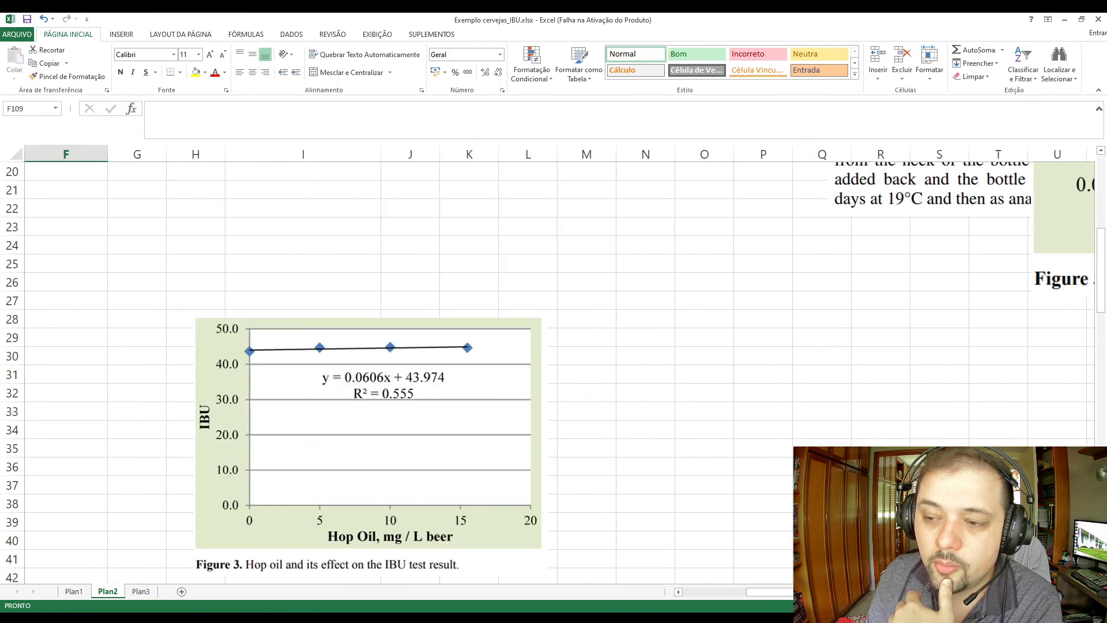
scroll(671, 390, up, 7)
drag(654, 376, 660, 431)
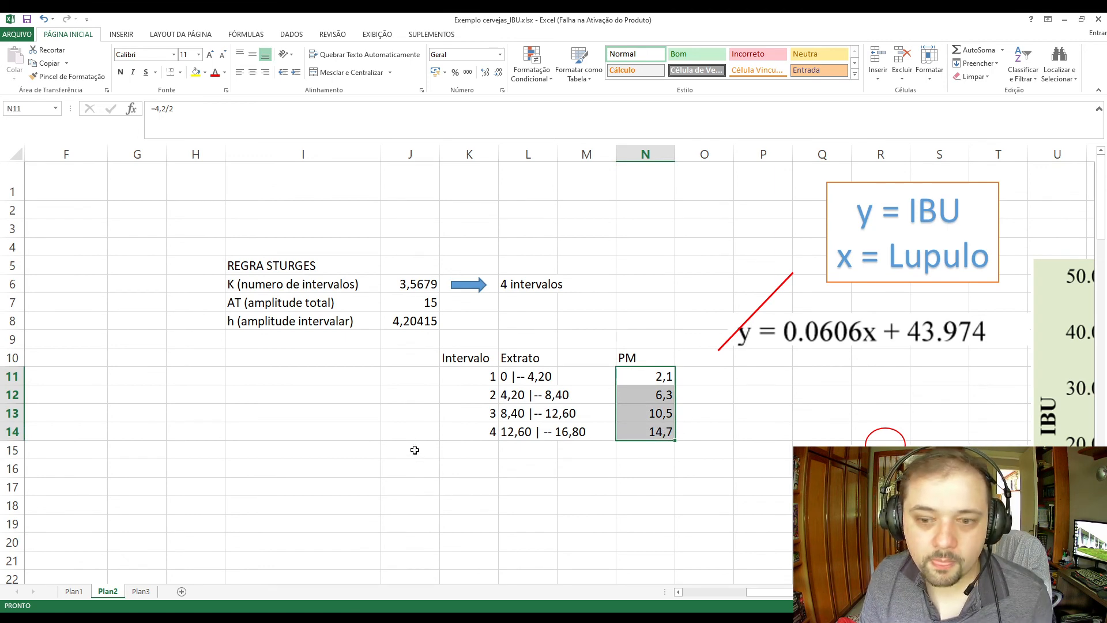
click(513, 437)
drag(649, 376, 655, 432)
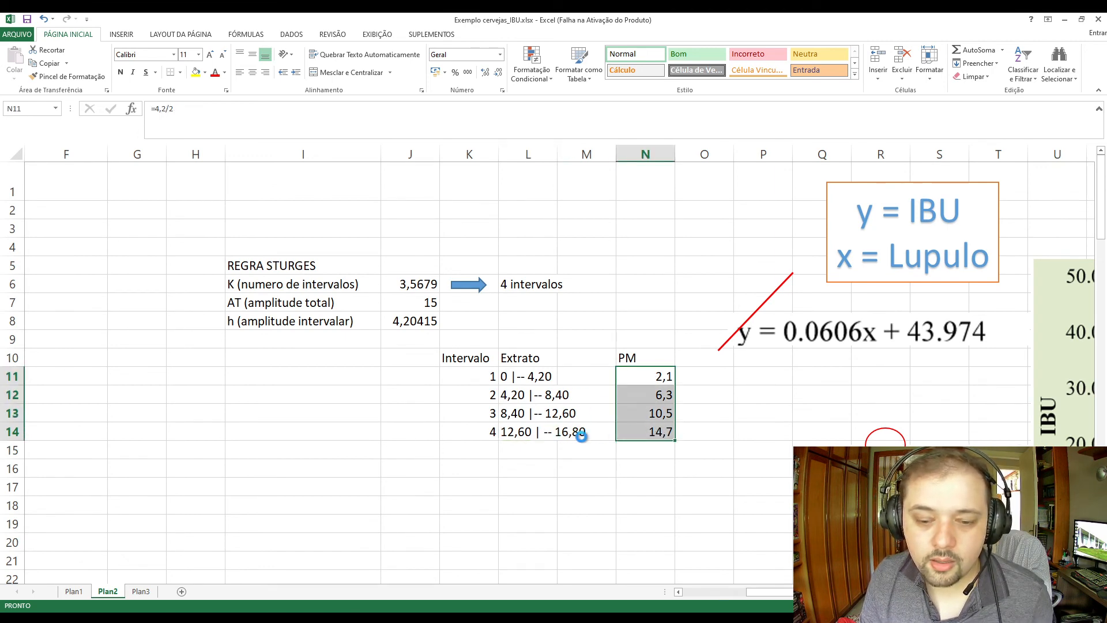
key(ctrl+c)
click(142, 591)
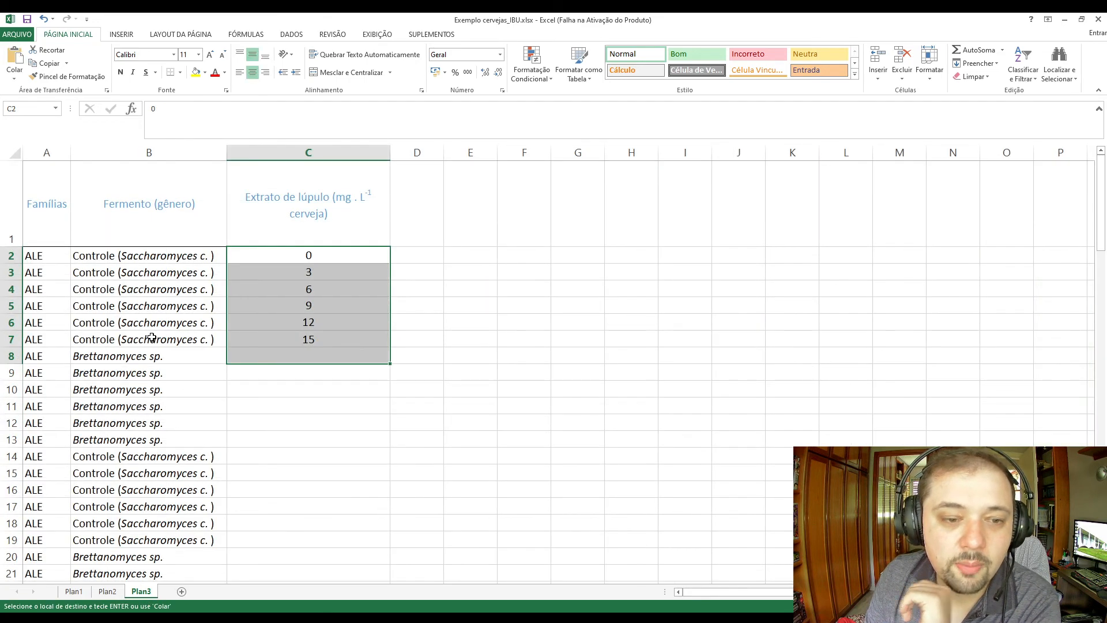
Clear the hop extract values in C2:C7 of Plan3 and select C2.
click(295, 262)
key(ctrl+Down)
key(Down)
key(Down)
drag(316, 256, 319, 343)
key(Delete)
click(318, 349)
click(318, 257)
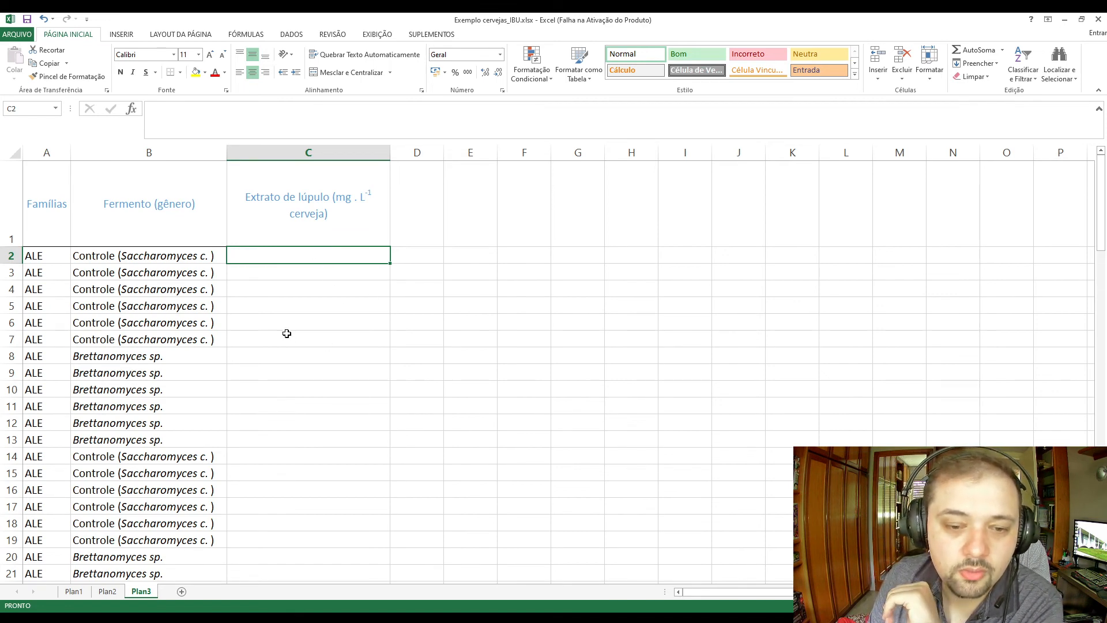
Copy the PM midpoints in N11:N14 of Plan2 and paste them as values into C2:C5 of Plan3.
click(108, 592)
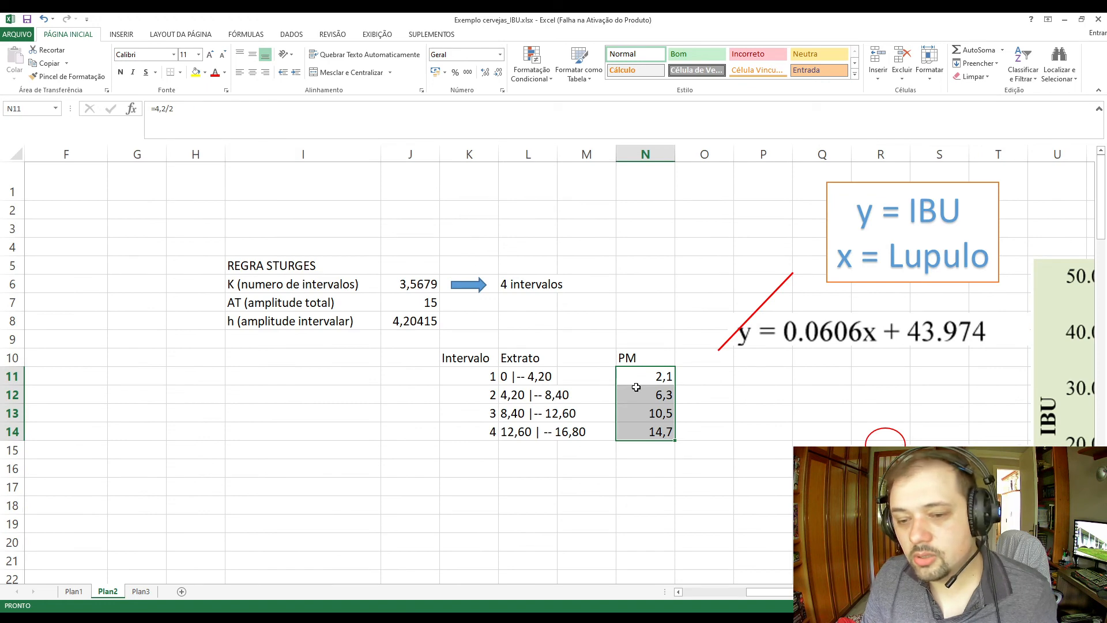
drag(636, 378, 646, 430)
key(ctrl+c)
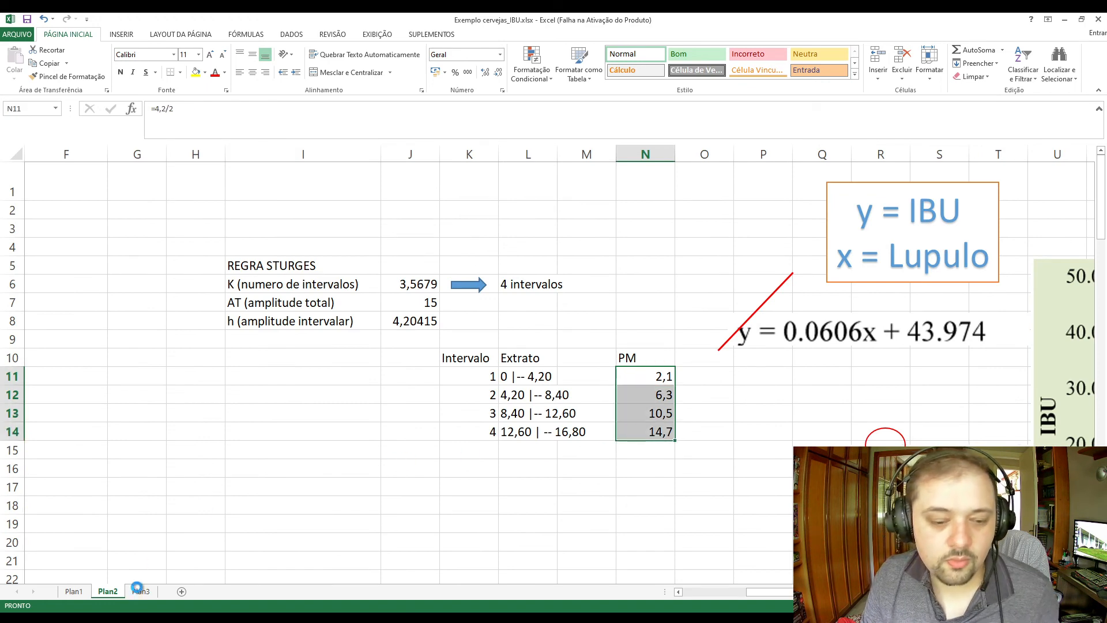
click(140, 591)
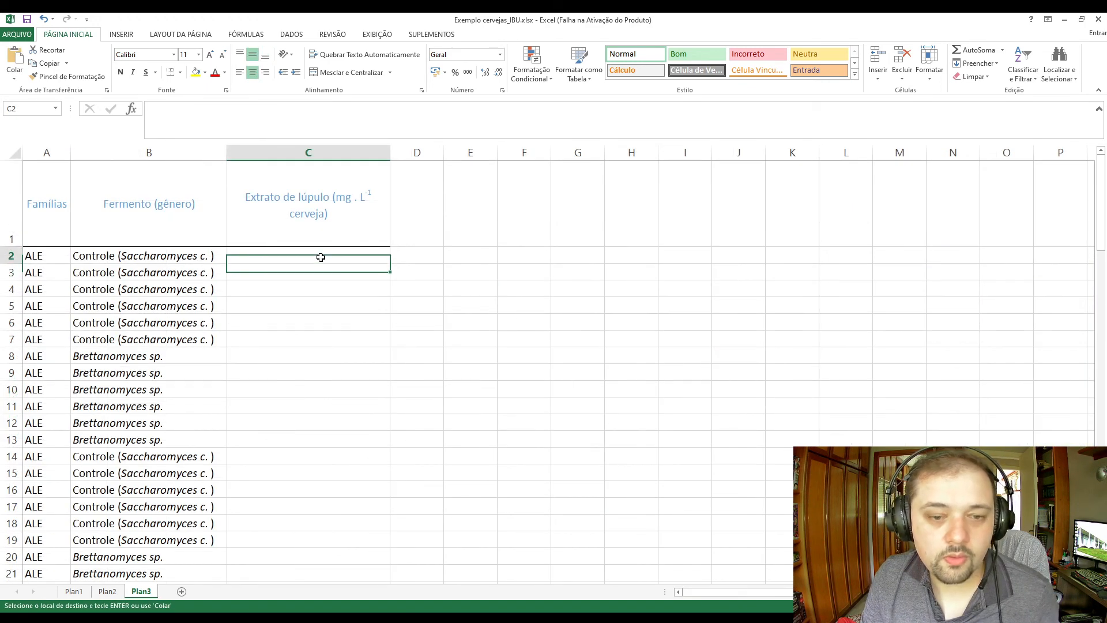
key(ctrl+v)
click(337, 390)
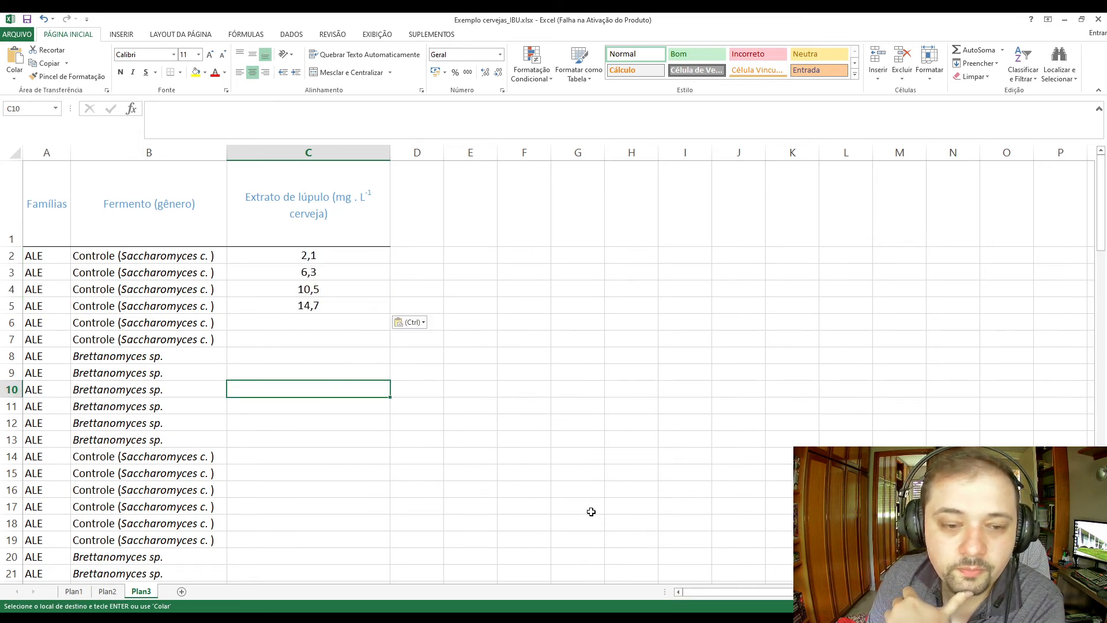
Compare the midpoints in C2:C5 of Plan3 with the first class interval and the PM table in Plan2.
drag(335, 258, 338, 302)
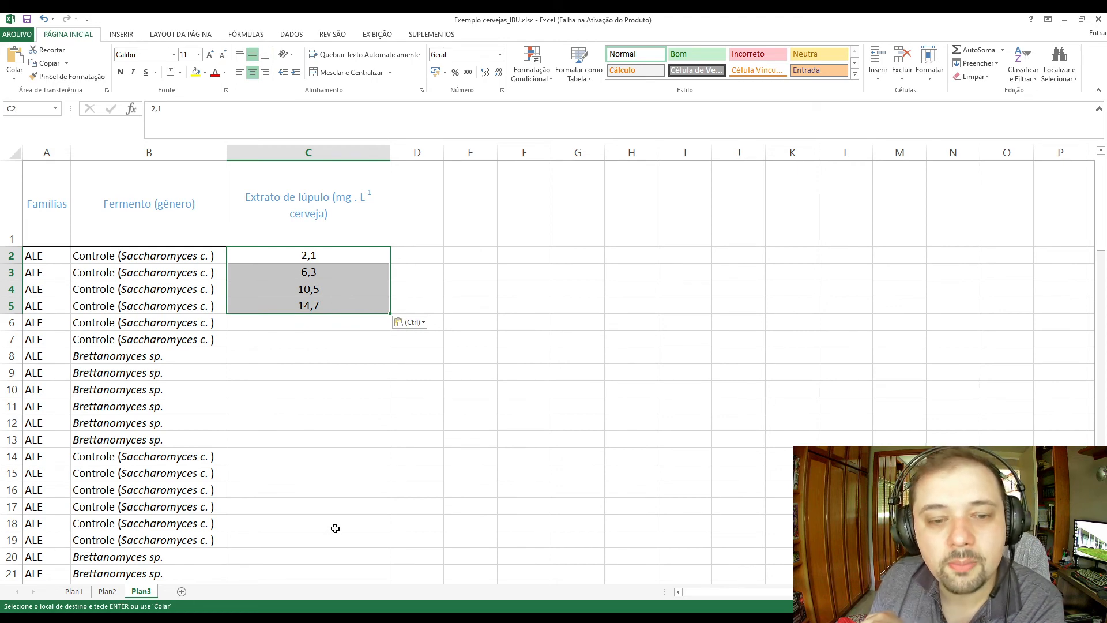
click(343, 256)
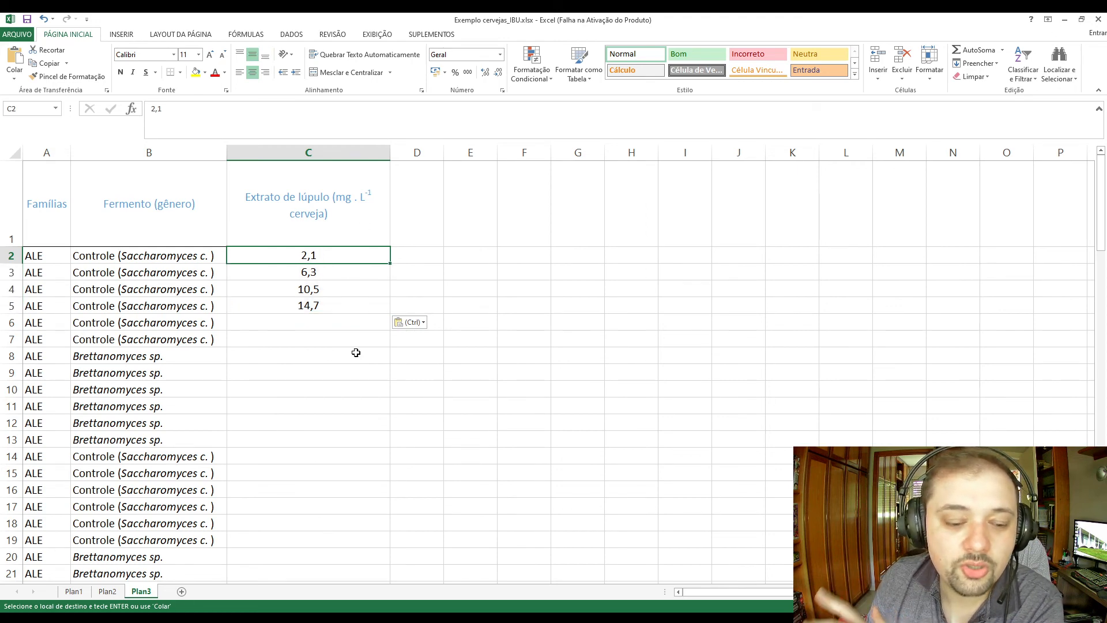
click(107, 592)
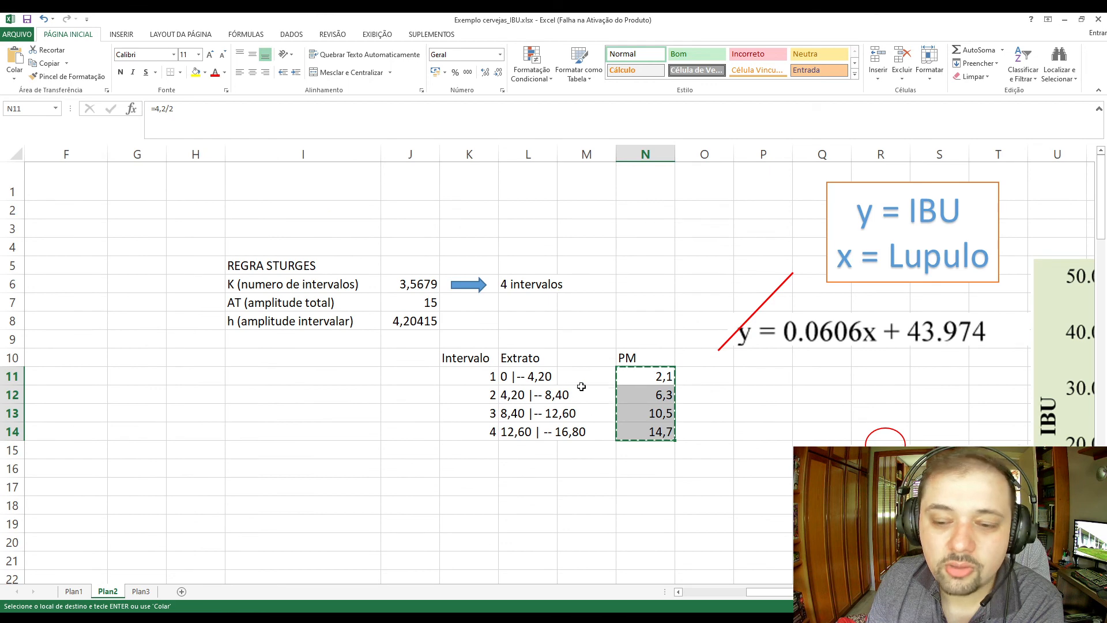
click(514, 376)
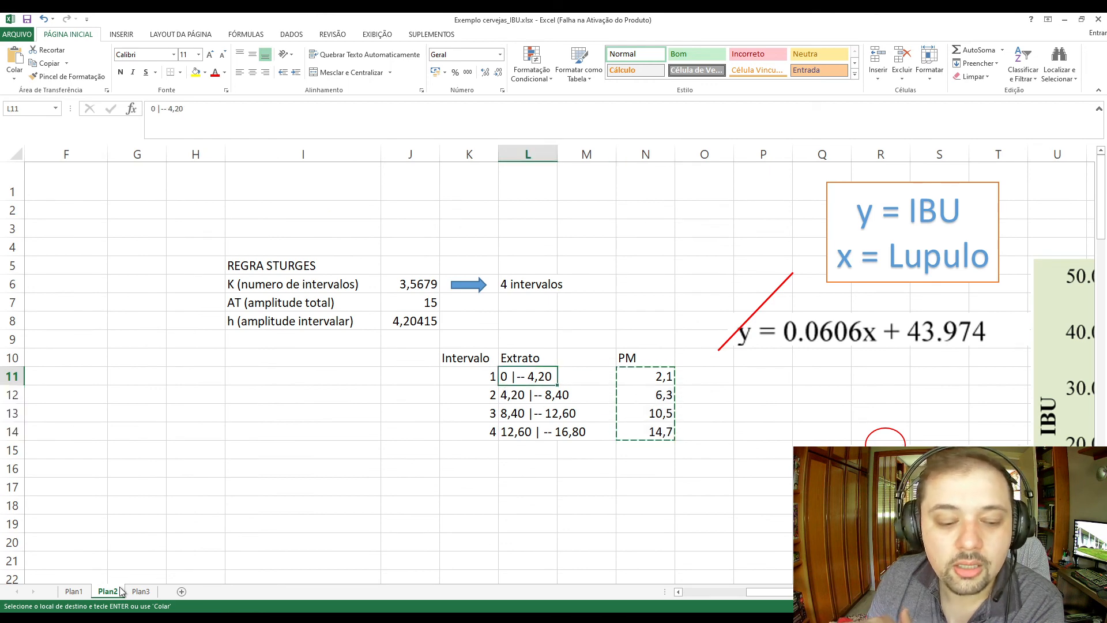
click(436, 382)
click(511, 375)
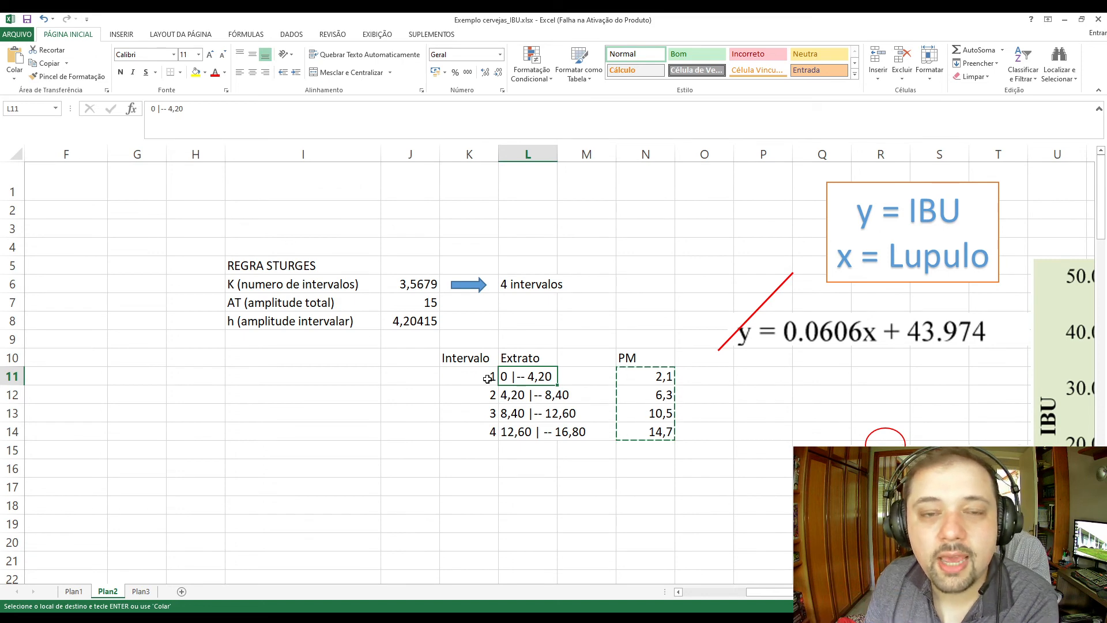
click(488, 379)
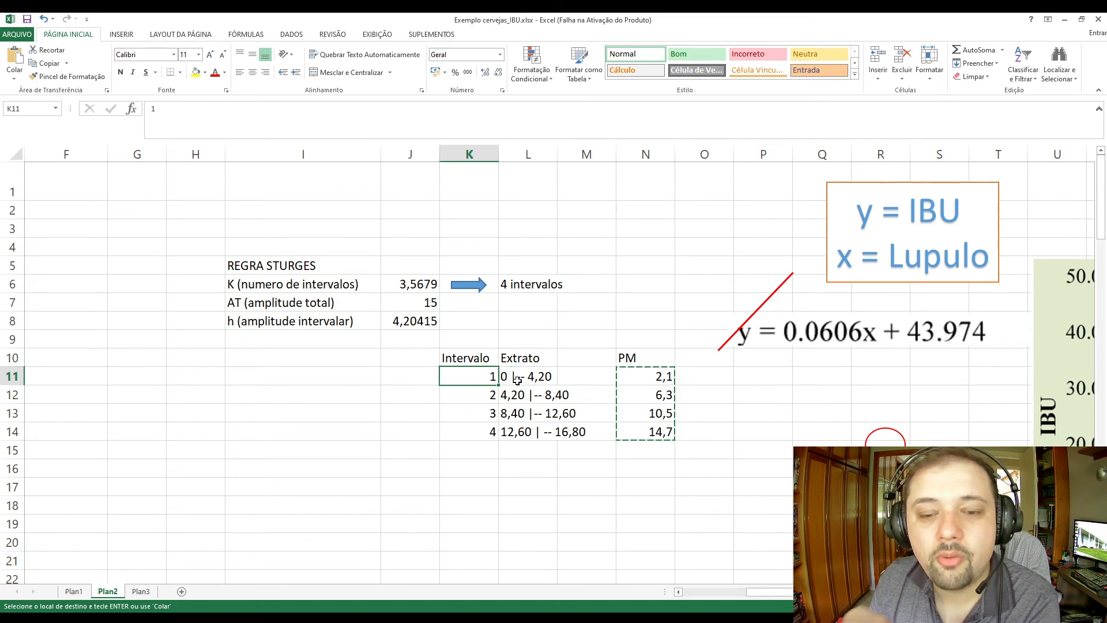
click(517, 378)
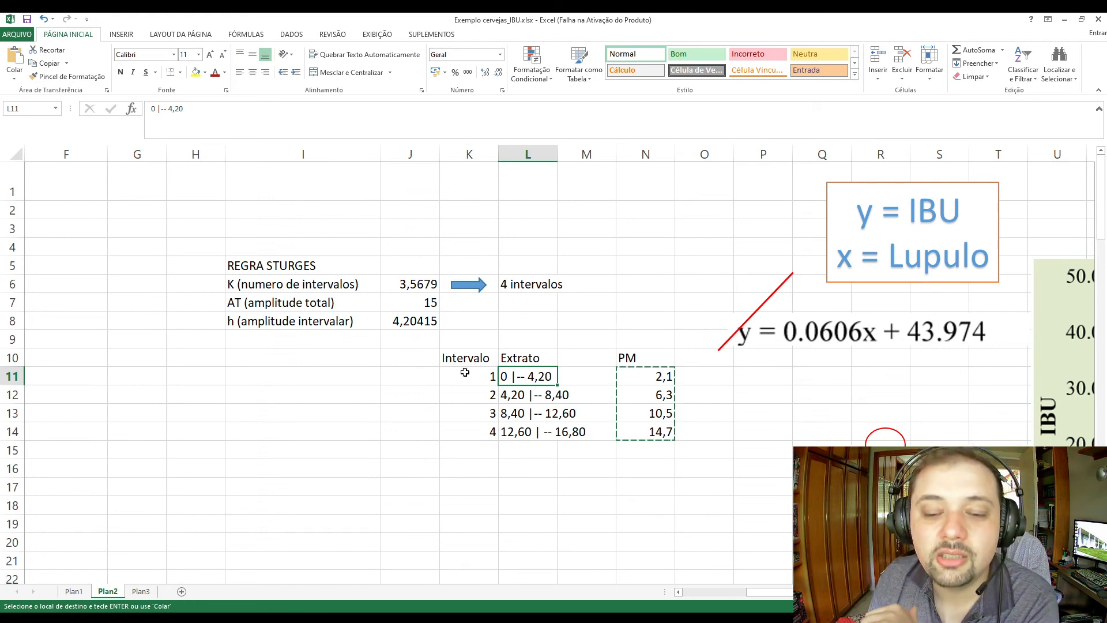
drag(465, 376, 519, 377)
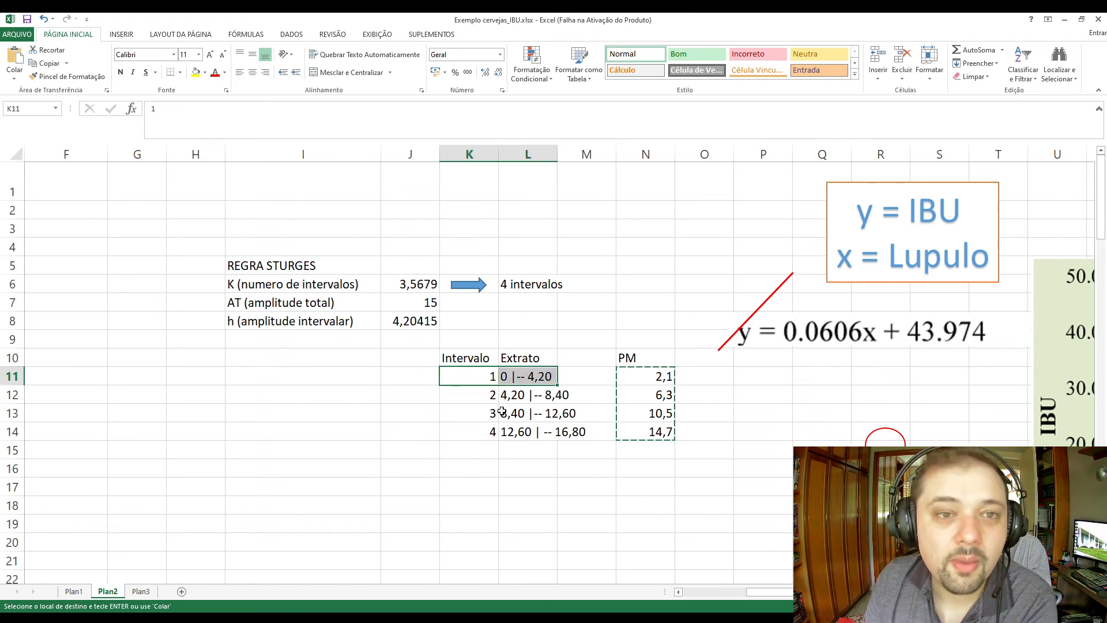
click(141, 593)
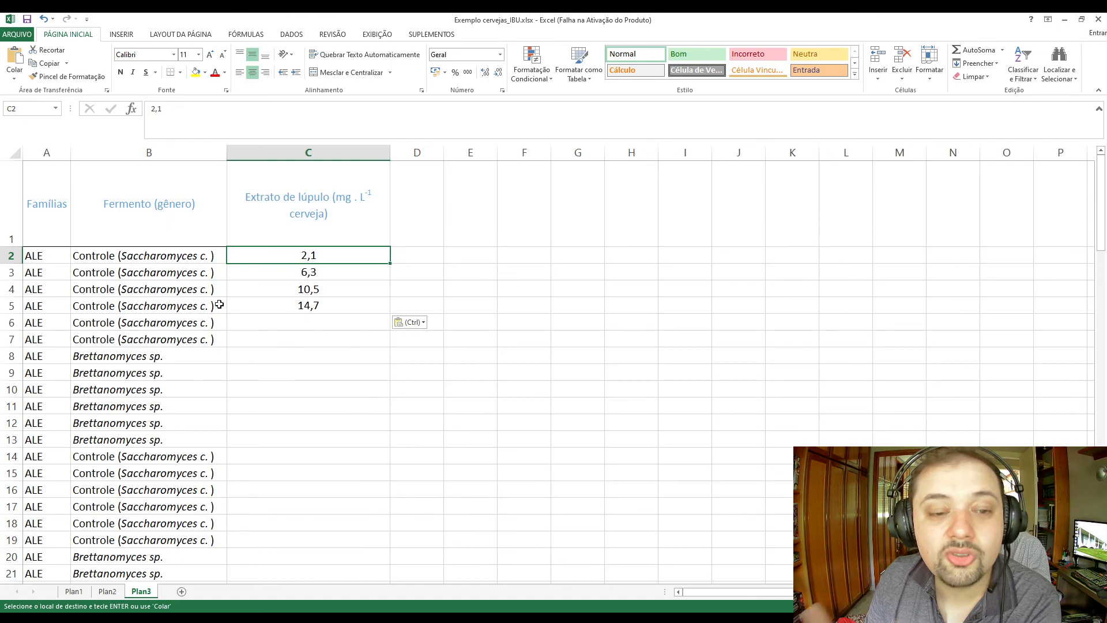
drag(379, 254, 430, 256)
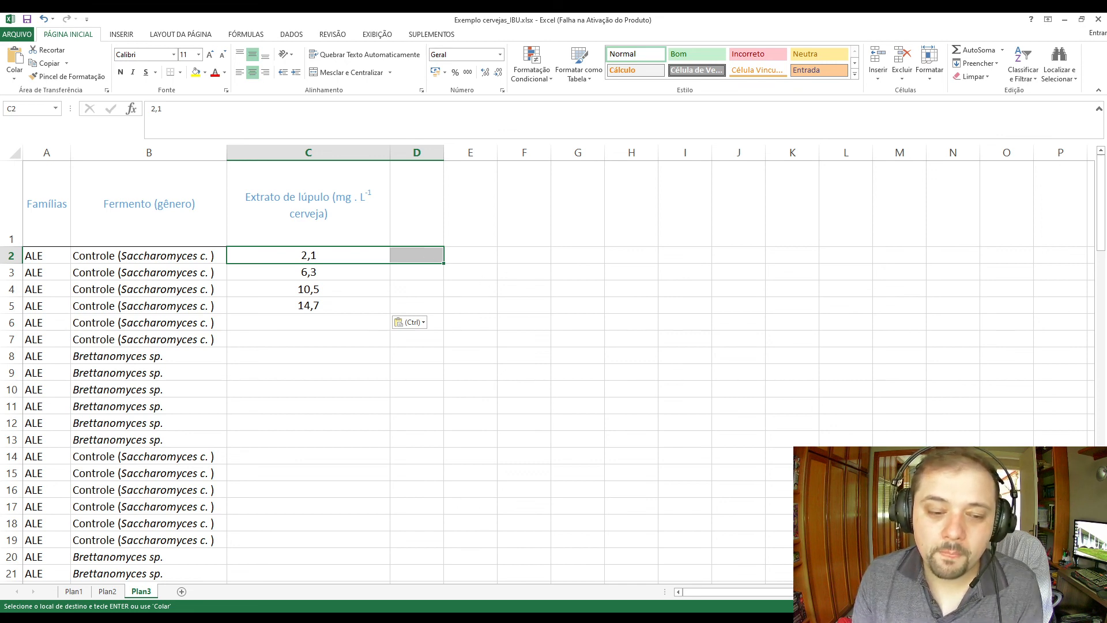
Return to Plan2 and view the hop extract, IBU and PM columns of its data table.
click(105, 591)
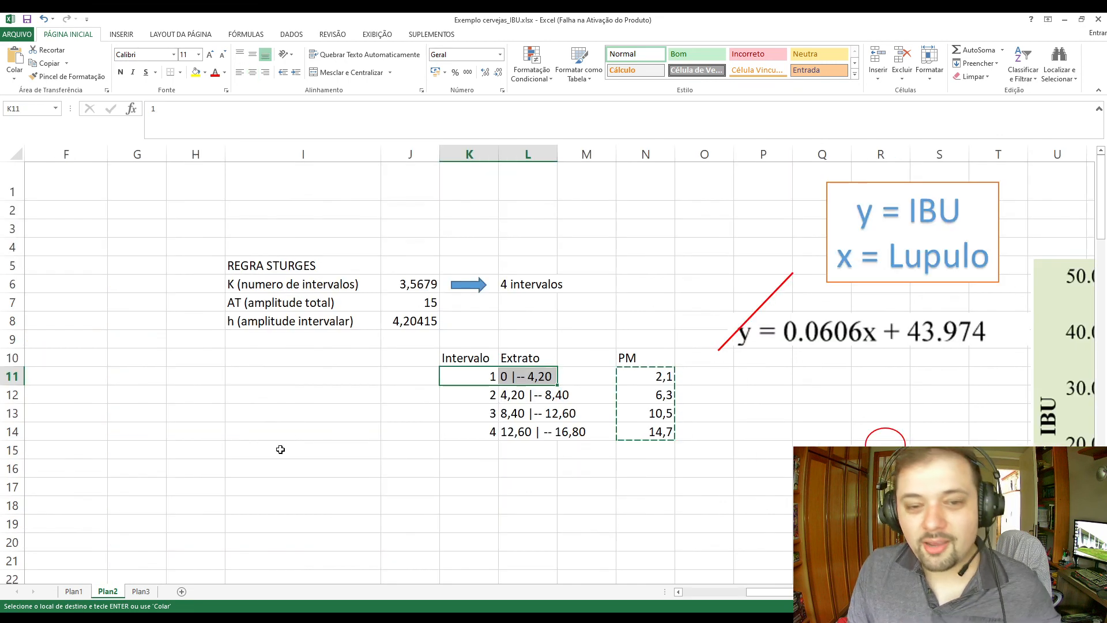
drag(853, 592, 794, 592)
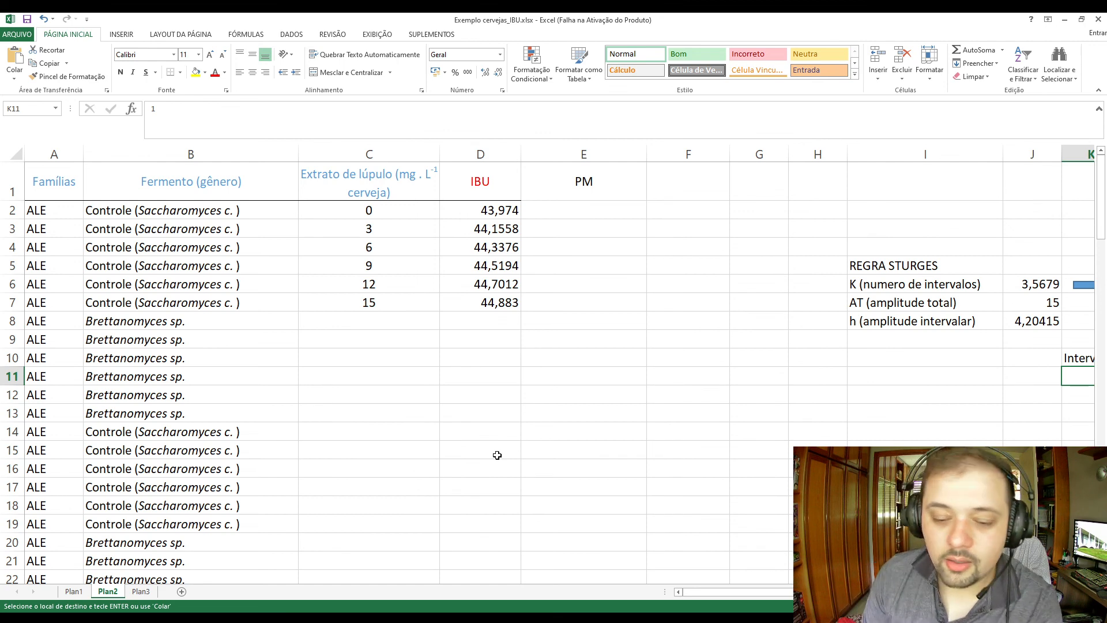
click(551, 615)
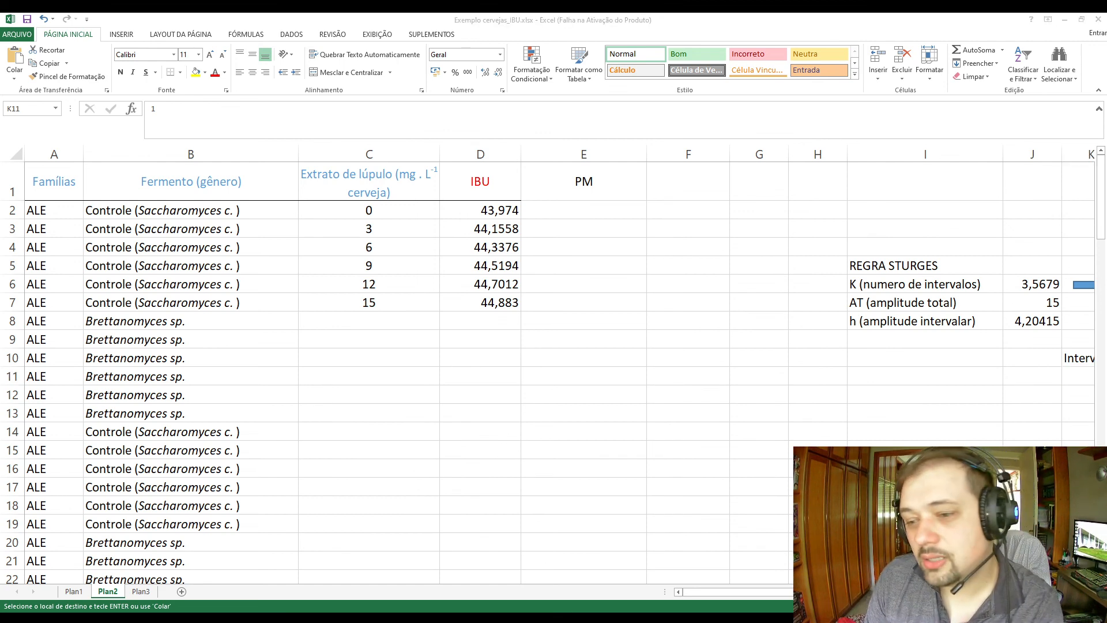